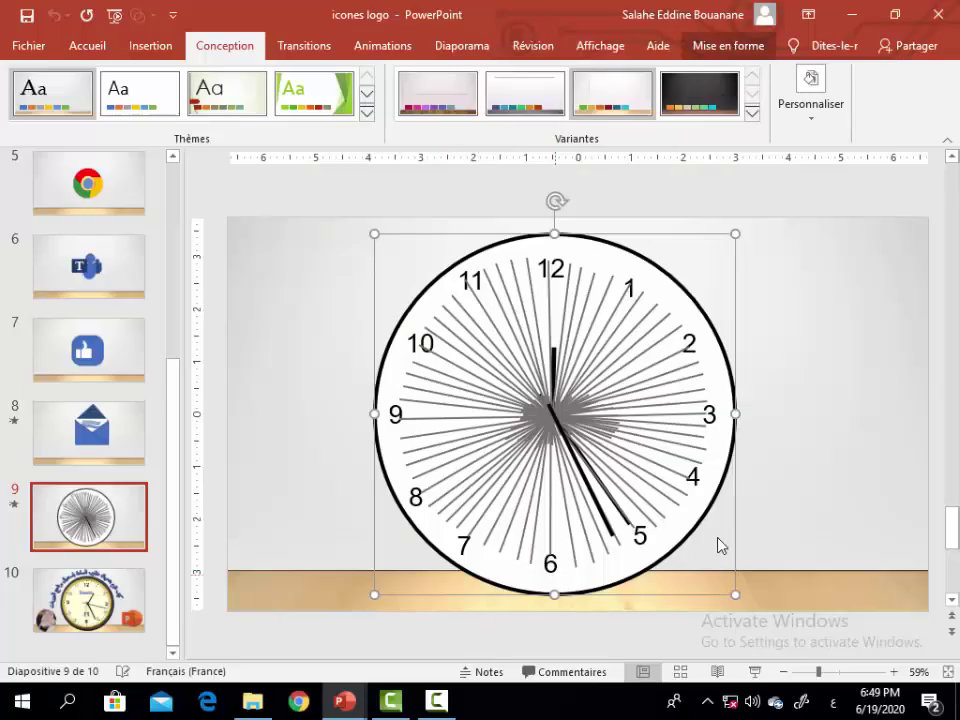
Play the finished clock slide as a full-screen show, then return to editing.
{"action": "left_click", "coordinate": [767, 497]}
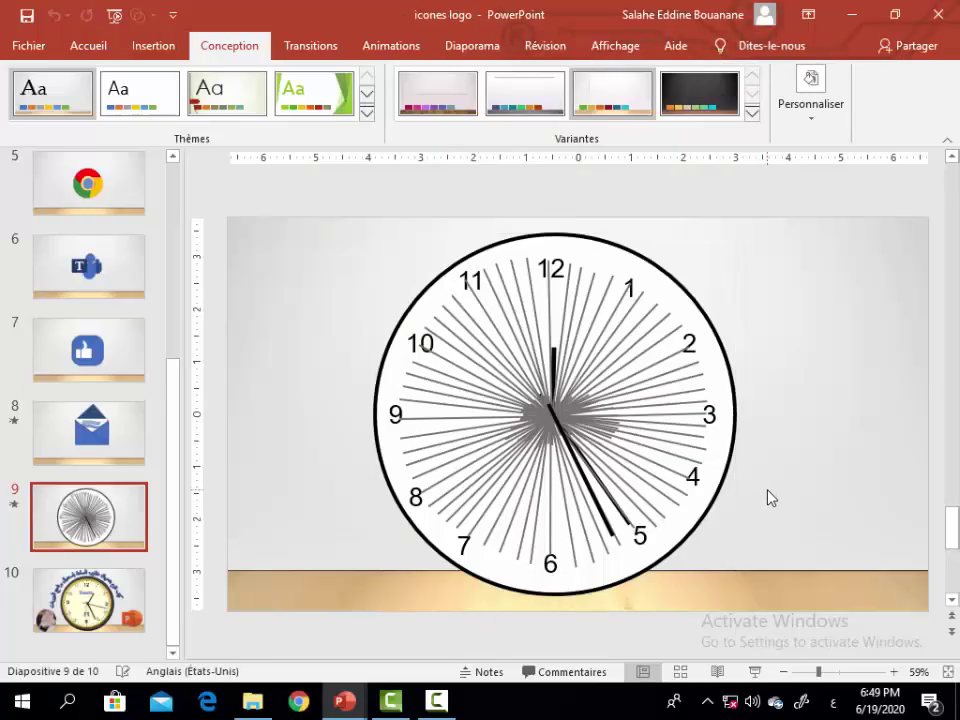
{"action": "left_click", "coordinate": [760, 671]}
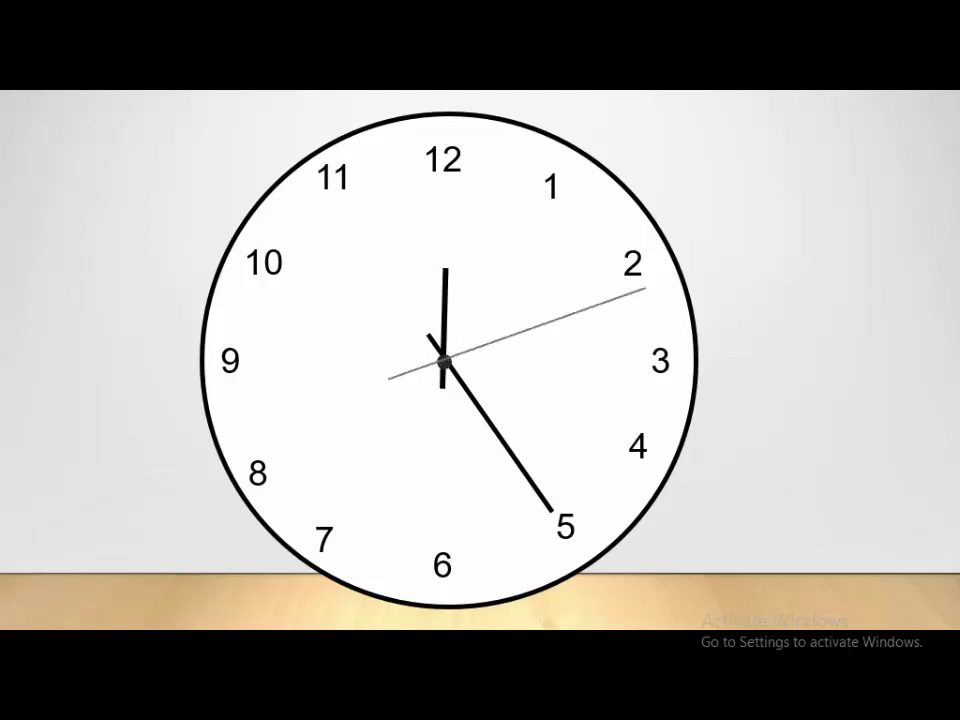
{"action": "key", "text": "Escape"}
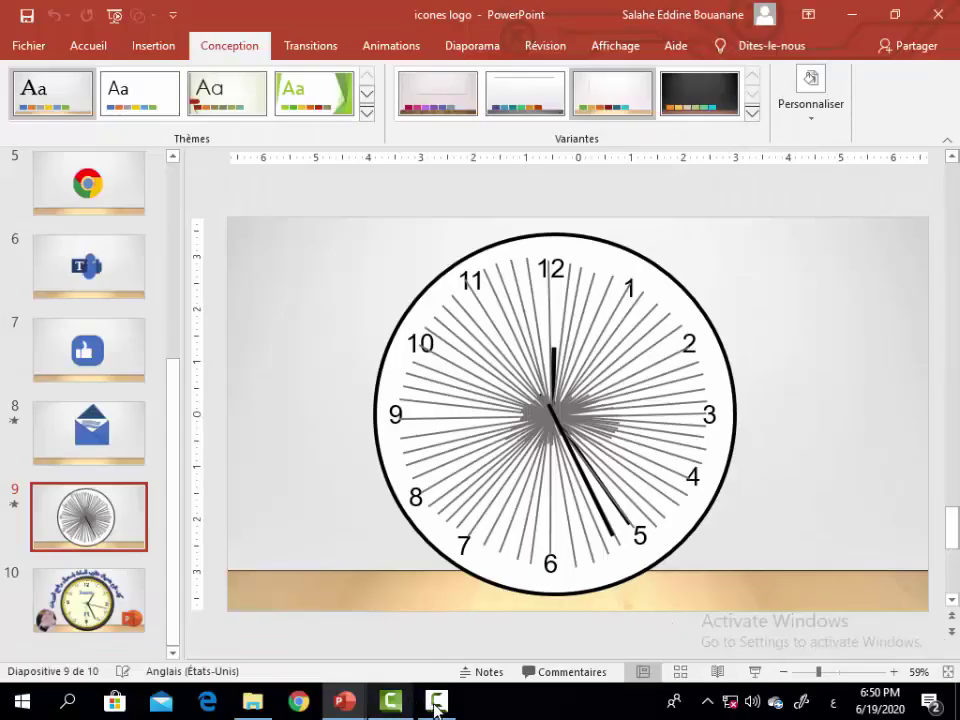
Switch to the Présentation1 deck and open slide 2, nudging its white circle slightly.
{"action": "mouse_move", "coordinate": [344, 701]}
{"action": "left_click", "coordinate": [298, 664]}
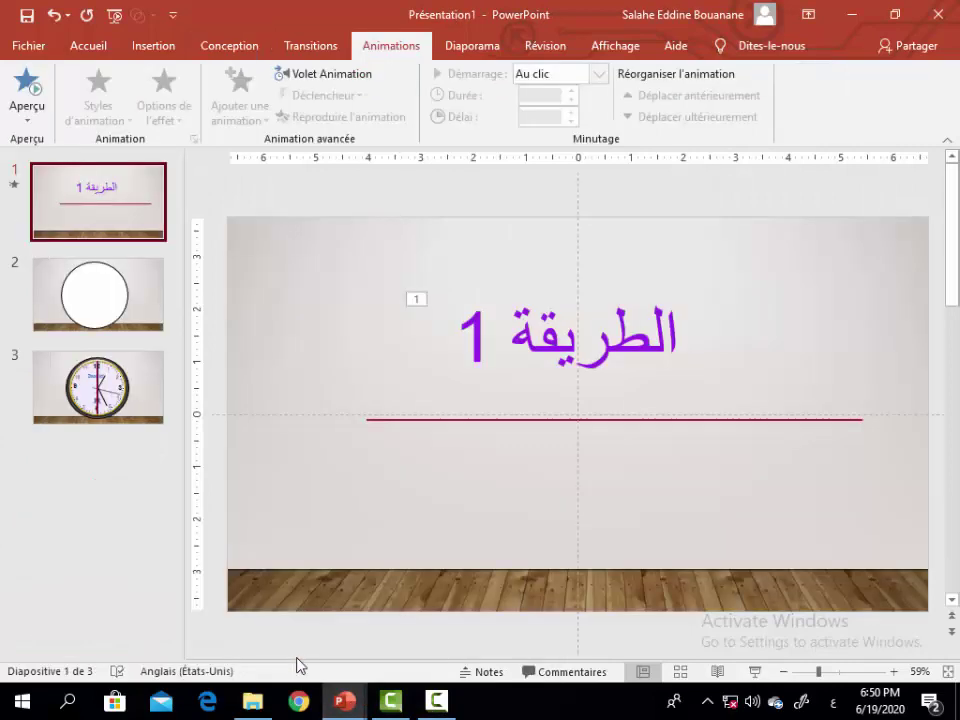
{"action": "left_click", "coordinate": [103, 303]}
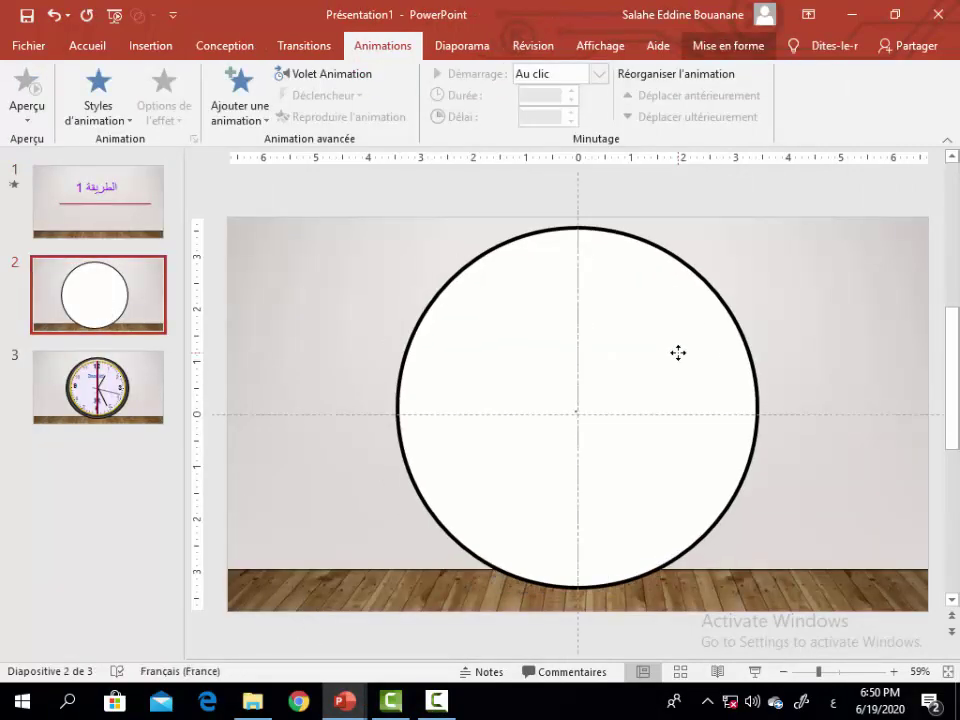
{"action": "left_click_drag", "start_coordinate": [678, 352], "coordinate": [678, 355]}
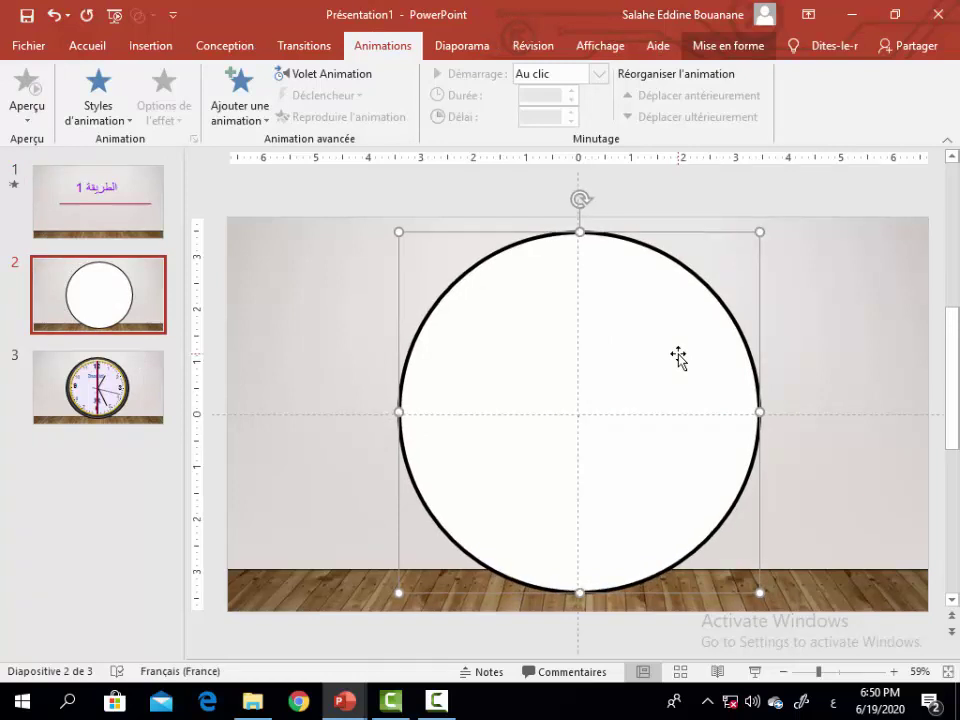
{"action": "left_click", "coordinate": [811, 340]}
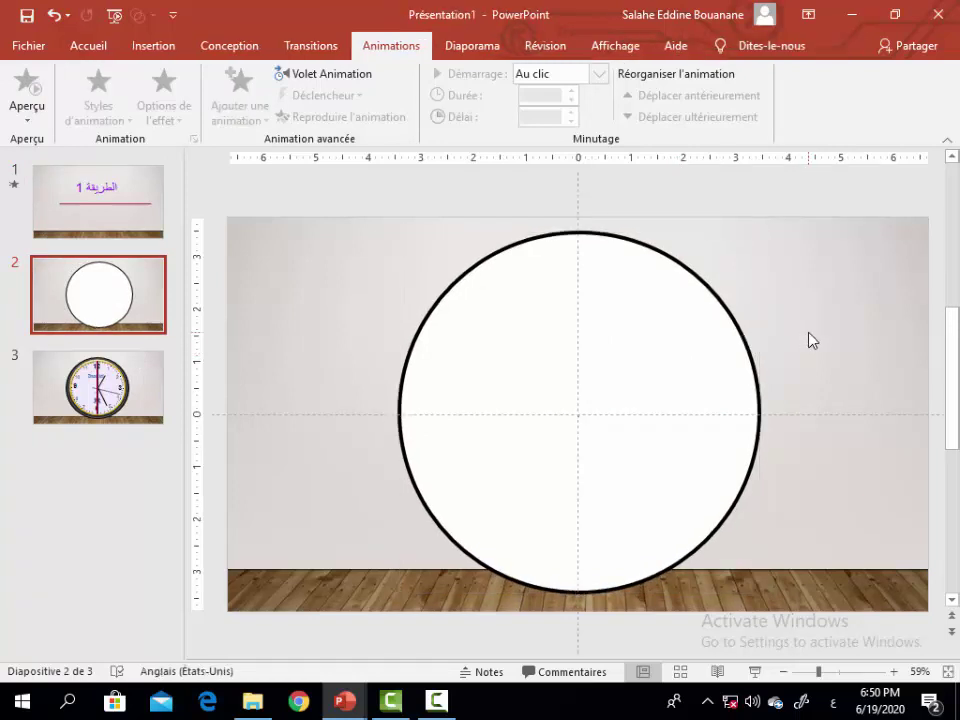
{"action": "left_click", "coordinate": [155, 46]}
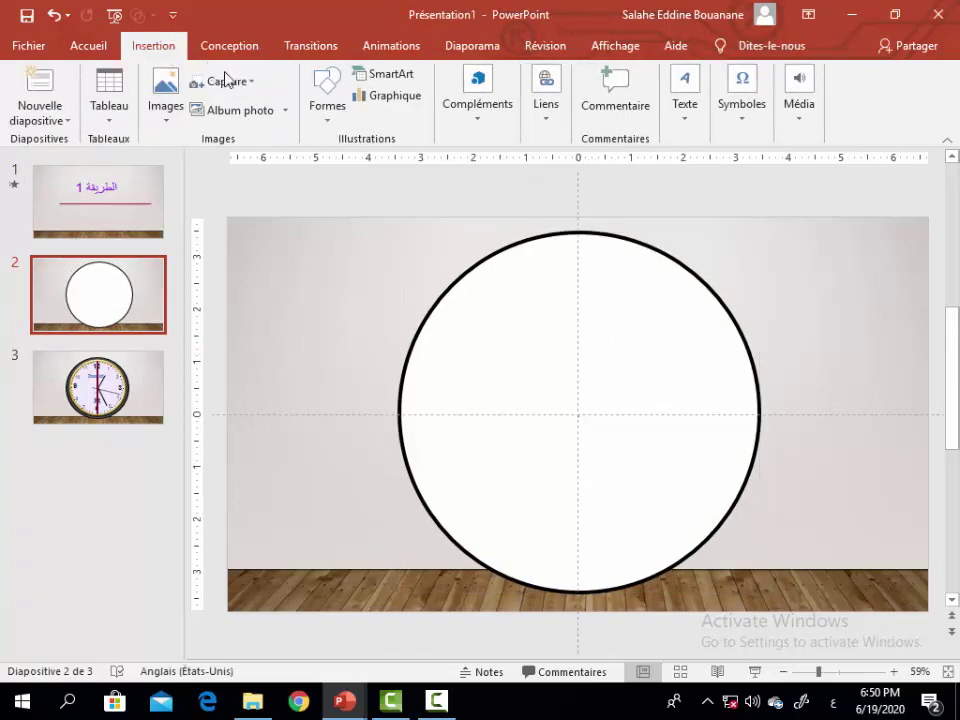
Draw a straight line from the circle's centre toward the upper right.
{"action": "left_click", "coordinate": [326, 120]}
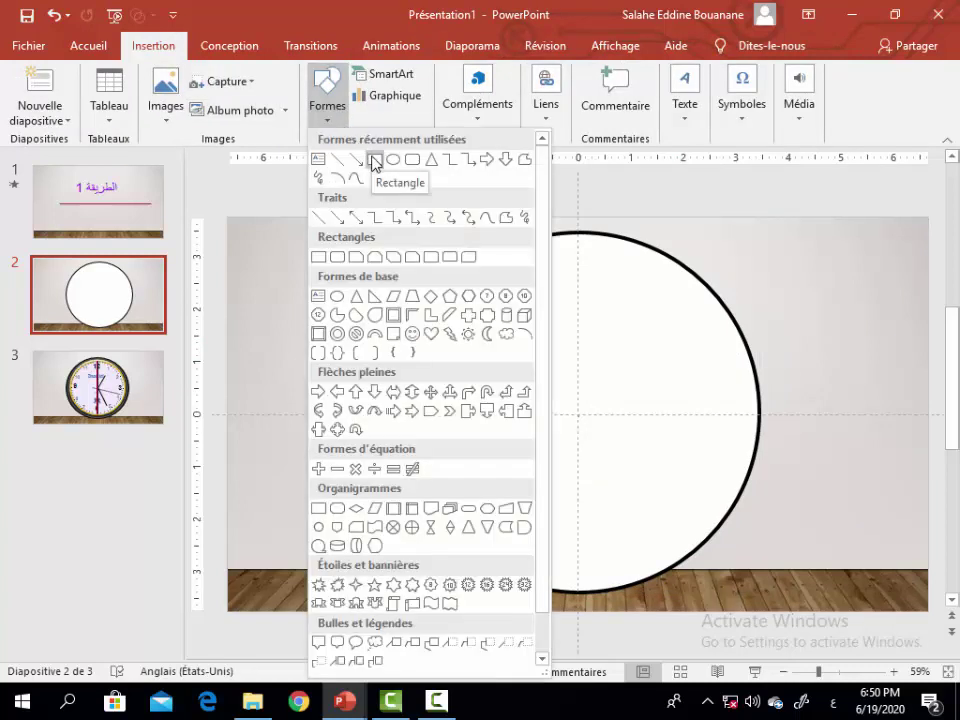
{"action": "left_click", "coordinate": [321, 219]}
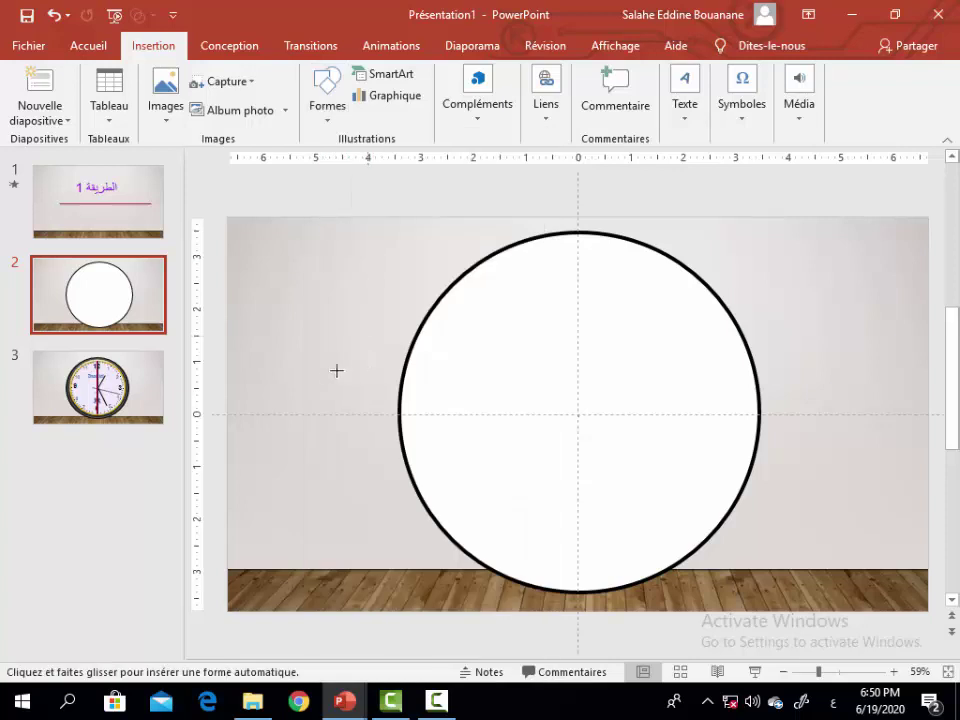
{"action": "mouse_move", "coordinate": [322, 392]}
{"action": "left_mouse_down"}
{"action": "mouse_move", "coordinate": [446, 257]}
{"action": "mouse_move", "coordinate": [636, 347]}
{"action": "mouse_move", "coordinate": [656, 339]}
{"action": "mouse_move", "coordinate": [682, 301]}
{"action": "mouse_move", "coordinate": [638, 353]}
{"action": "left_mouse_up"}
Make the clock-hand lines 6 pt thick with a black outline.
{"action": "left_click", "coordinate": [682, 298]}
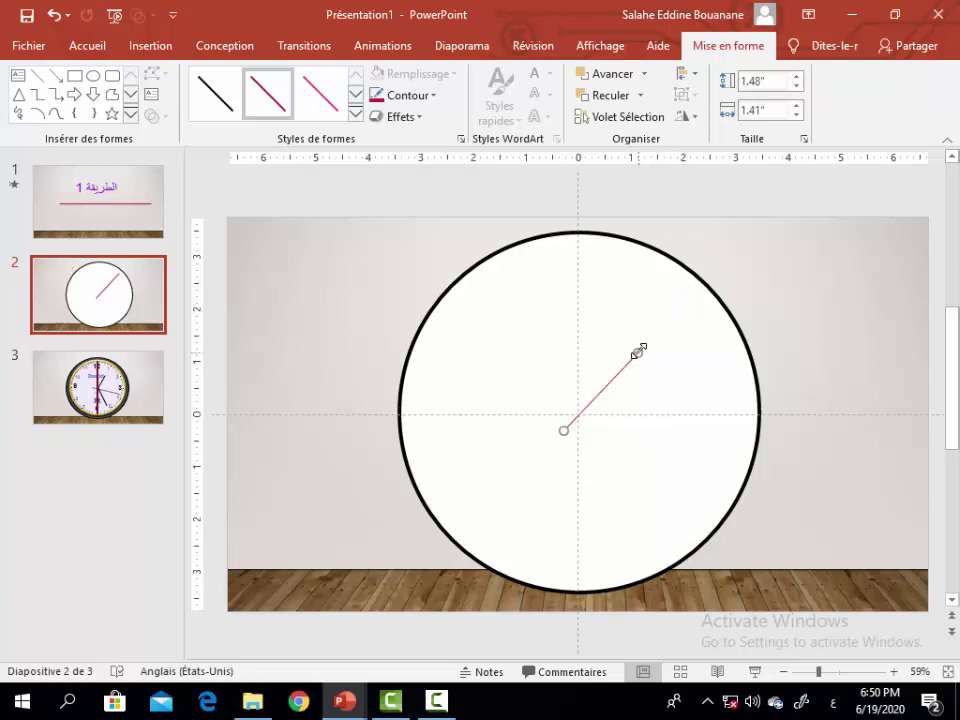
{"action": "left_click", "coordinate": [436, 97]}
{"action": "mouse_move", "coordinate": [440, 330]}
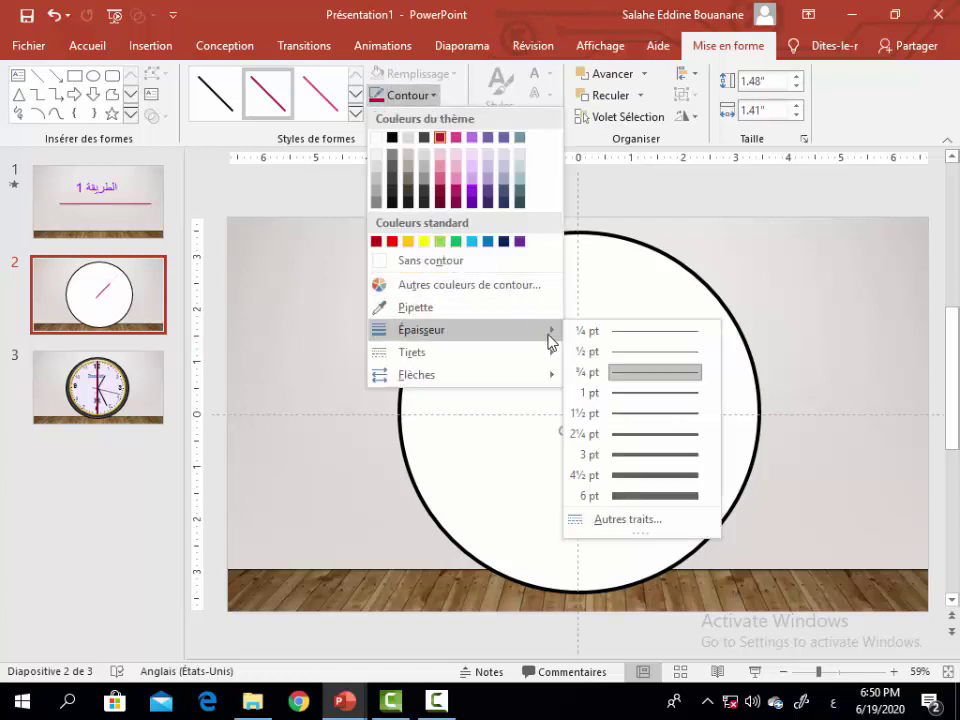
{"action": "left_click", "coordinate": [645, 495]}
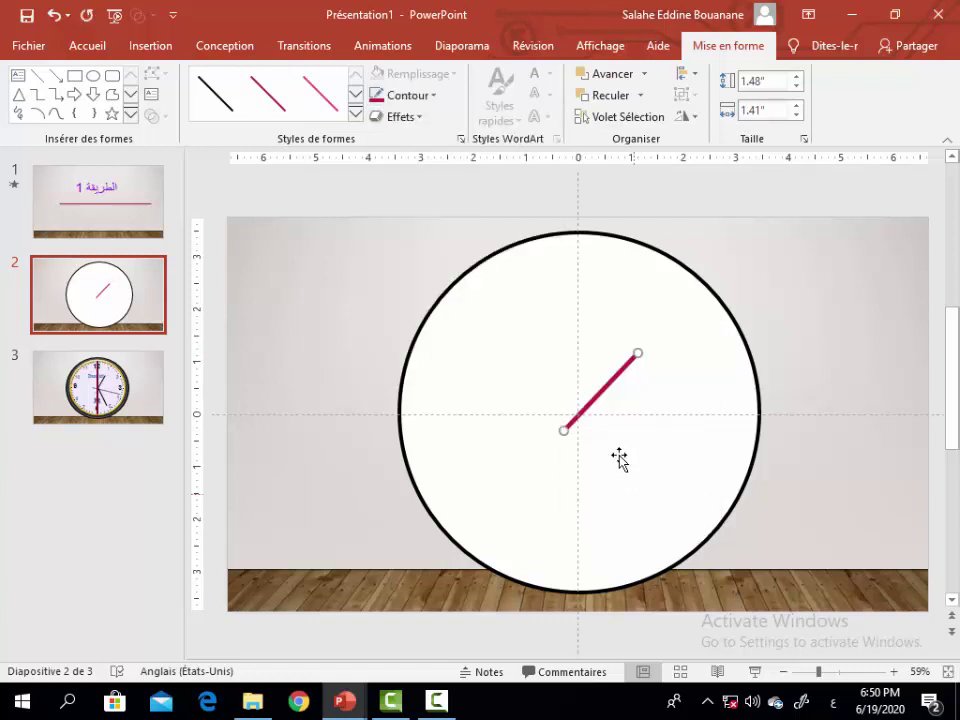
{"action": "left_click", "coordinate": [597, 392]}
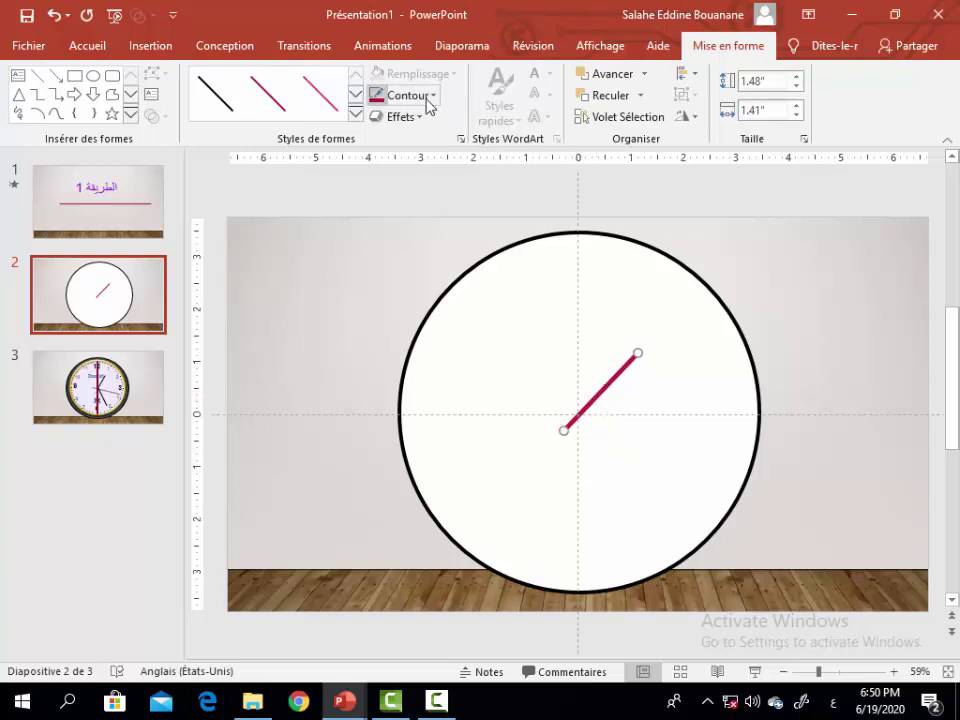
{"action": "left_click", "coordinate": [431, 97]}
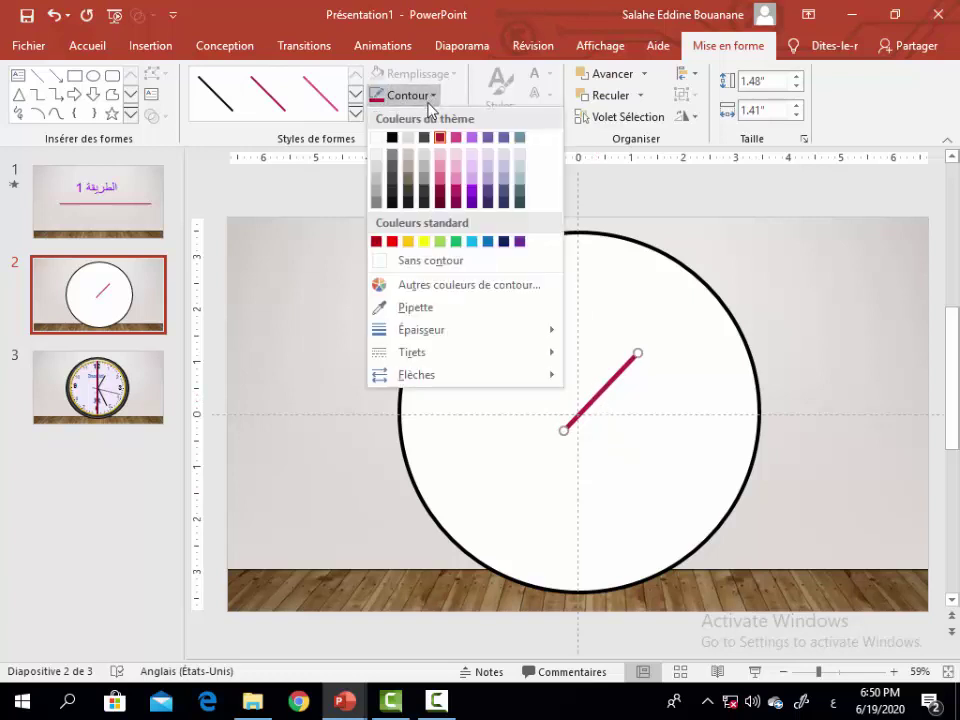
{"action": "left_click", "coordinate": [391, 139]}
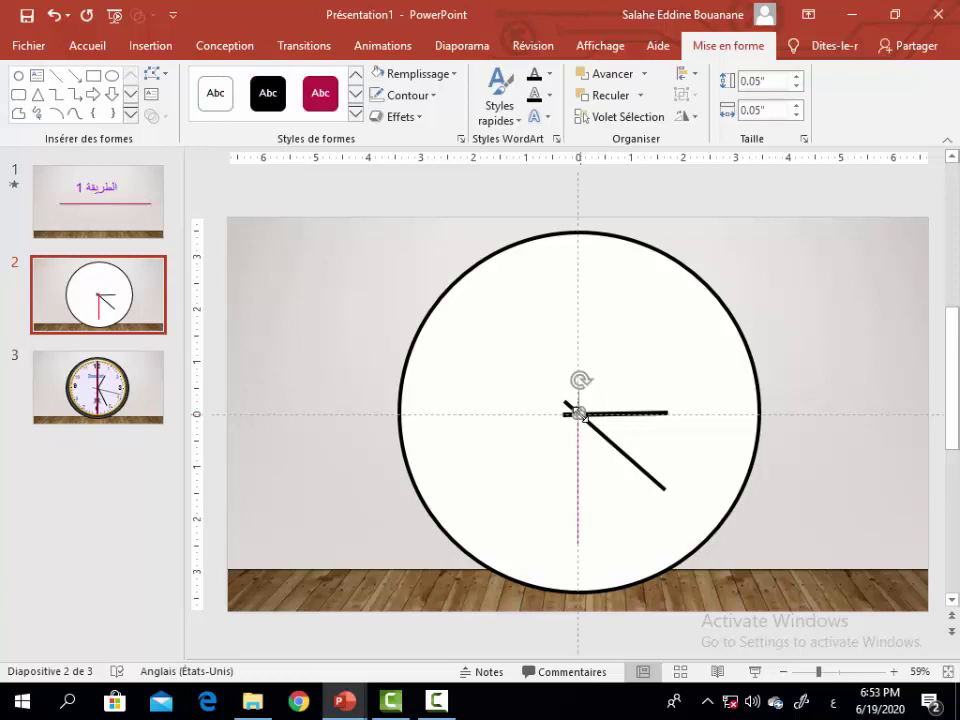
Draw a tiny 0.09" circle at the hands' pivot, zoom in, and centre it on the red line.
{"action": "key", "text": "Escape"}
{"action": "left_click_drag", "start_coordinate": [577, 410], "coordinate": [582, 415]}
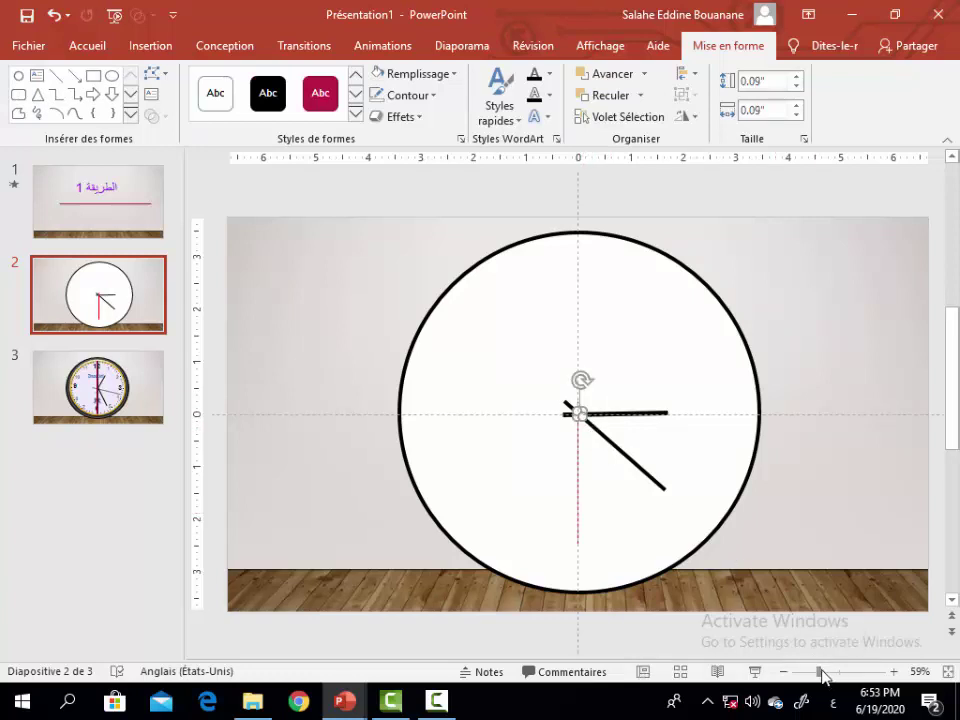
{"action": "left_click_drag", "start_coordinate": [818, 671], "coordinate": [835, 671]}
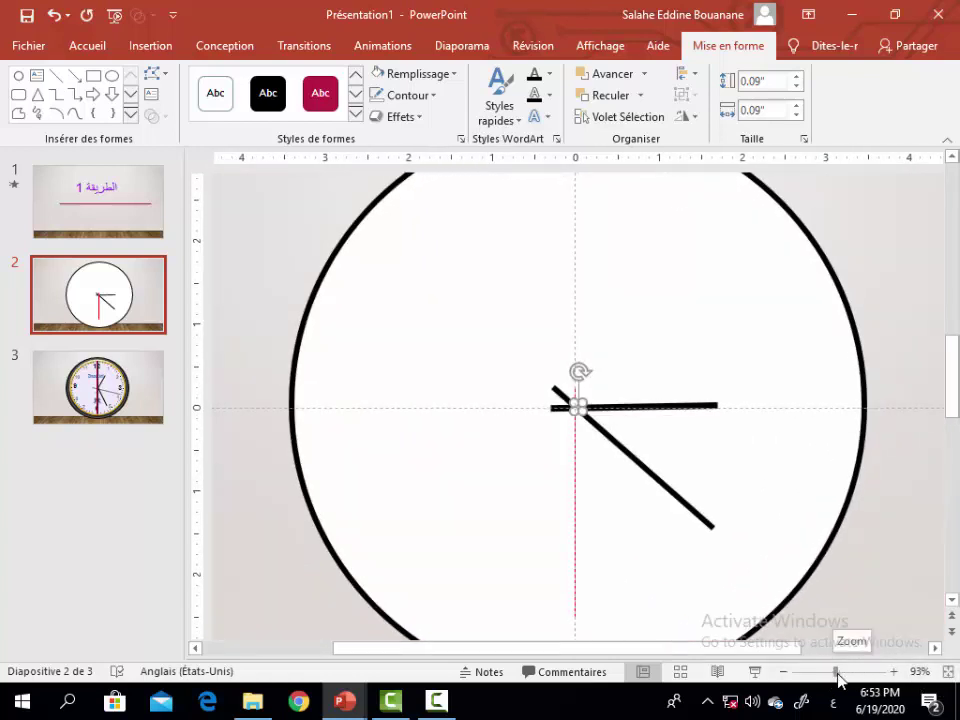
{"action": "left_click_drag", "start_coordinate": [835, 671], "coordinate": [865, 671]}
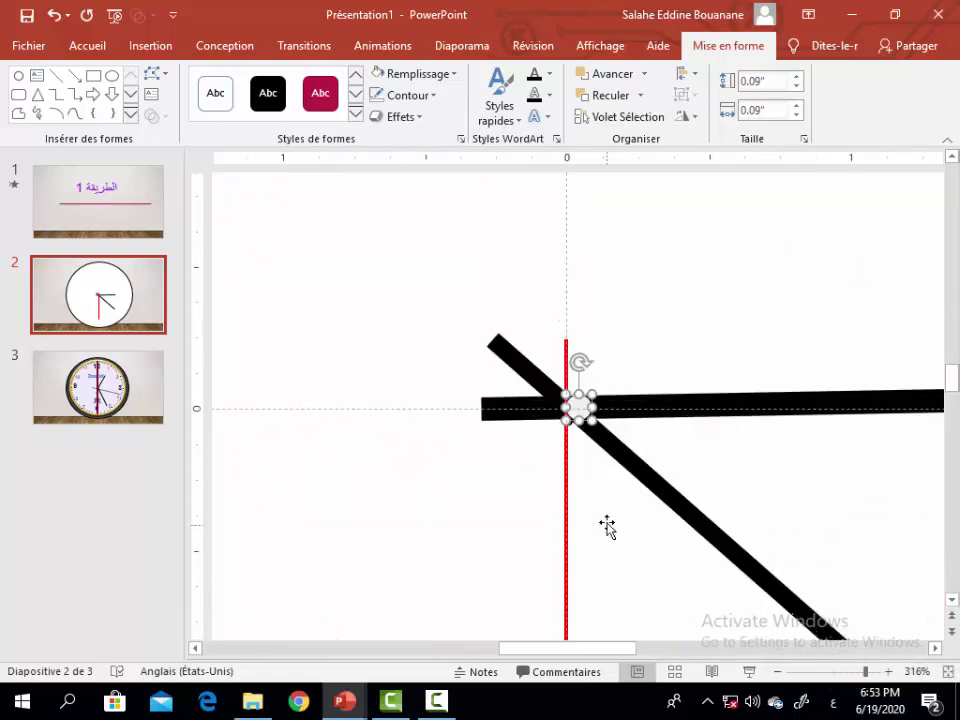
{"action": "left_click_drag", "start_coordinate": [580, 410], "coordinate": [566, 411]}
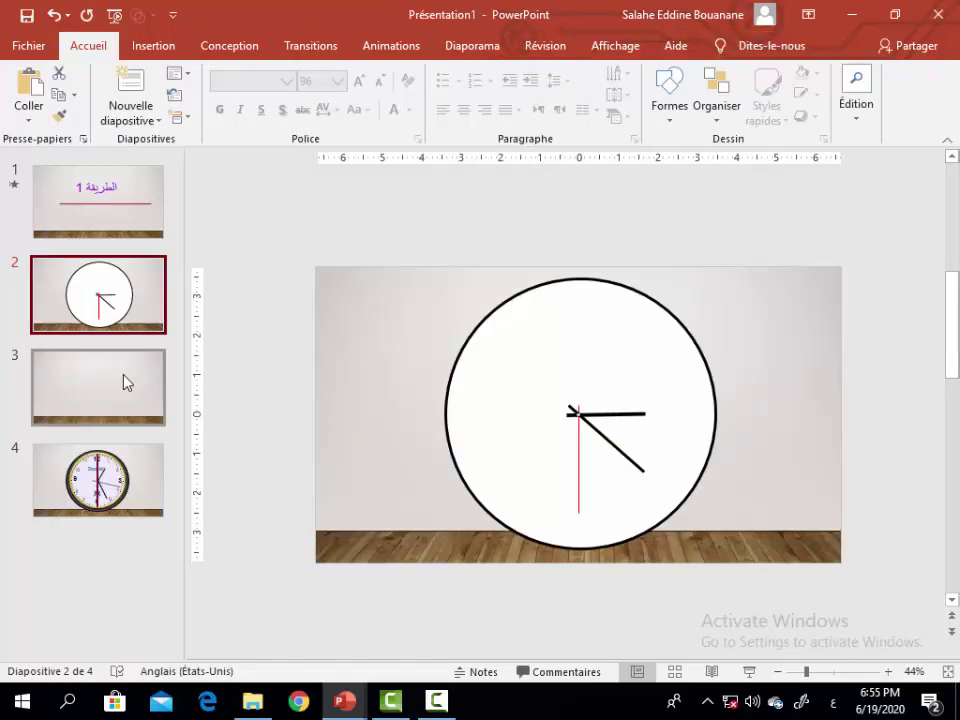
On blank slide 3, draw a tall thin rectangle bar.
{"action": "left_click", "coordinate": [124, 381]}
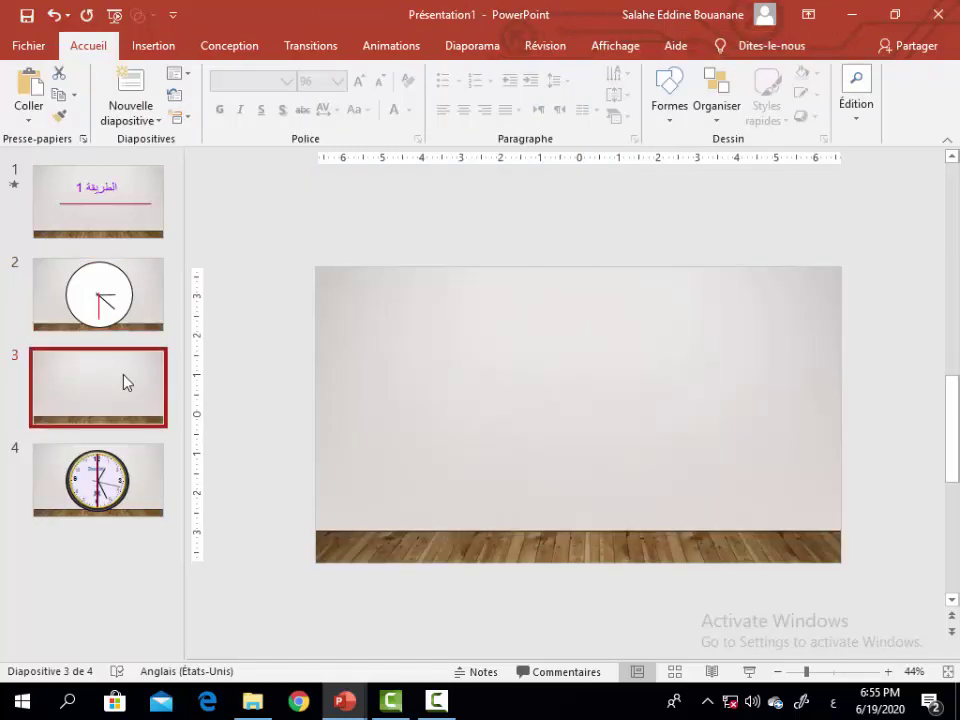
{"action": "left_click", "coordinate": [155, 46]}
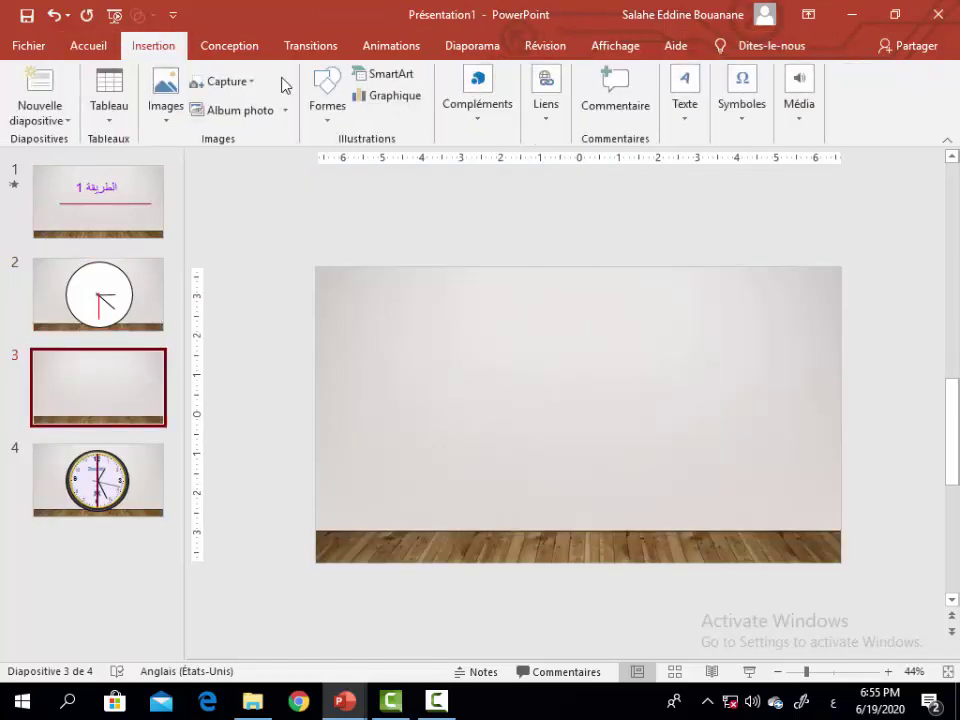
{"action": "left_click", "coordinate": [327, 100]}
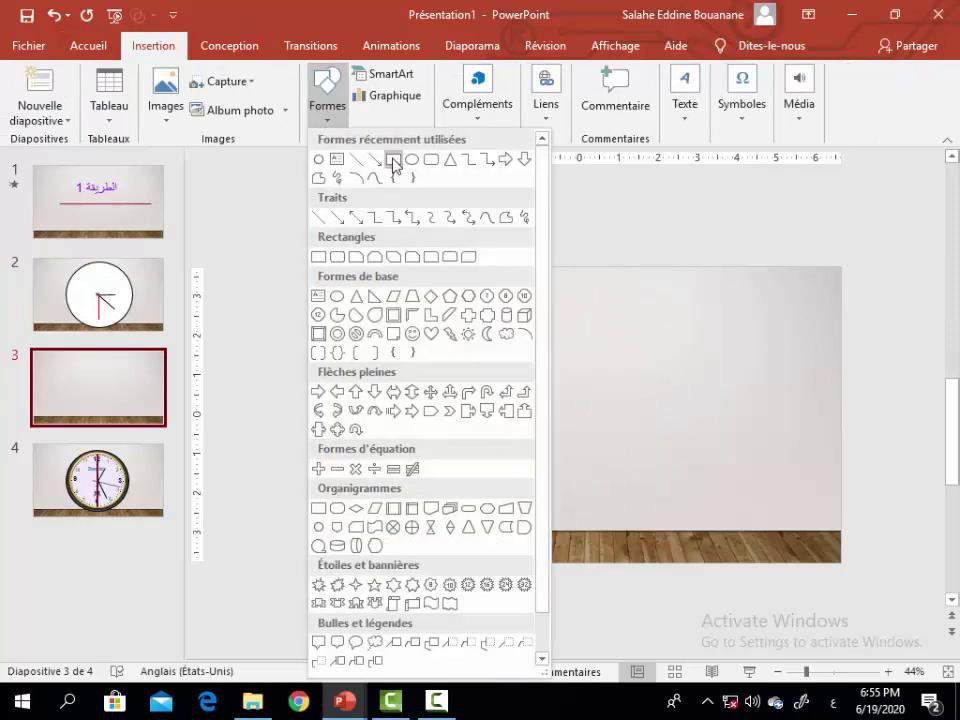
{"action": "left_click", "coordinate": [393, 160]}
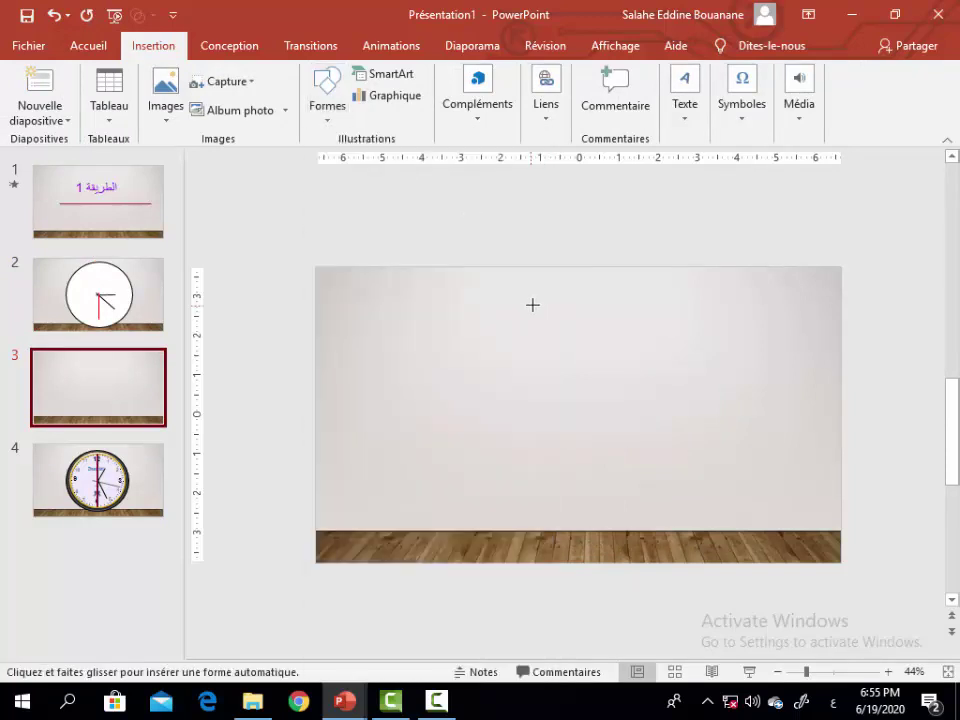
{"action": "mouse_move", "coordinate": [535, 305]}
{"action": "left_mouse_down"}
{"action": "mouse_move", "coordinate": [540, 515]}
{"action": "mouse_move", "coordinate": [575, 463]}
{"action": "left_mouse_up"}
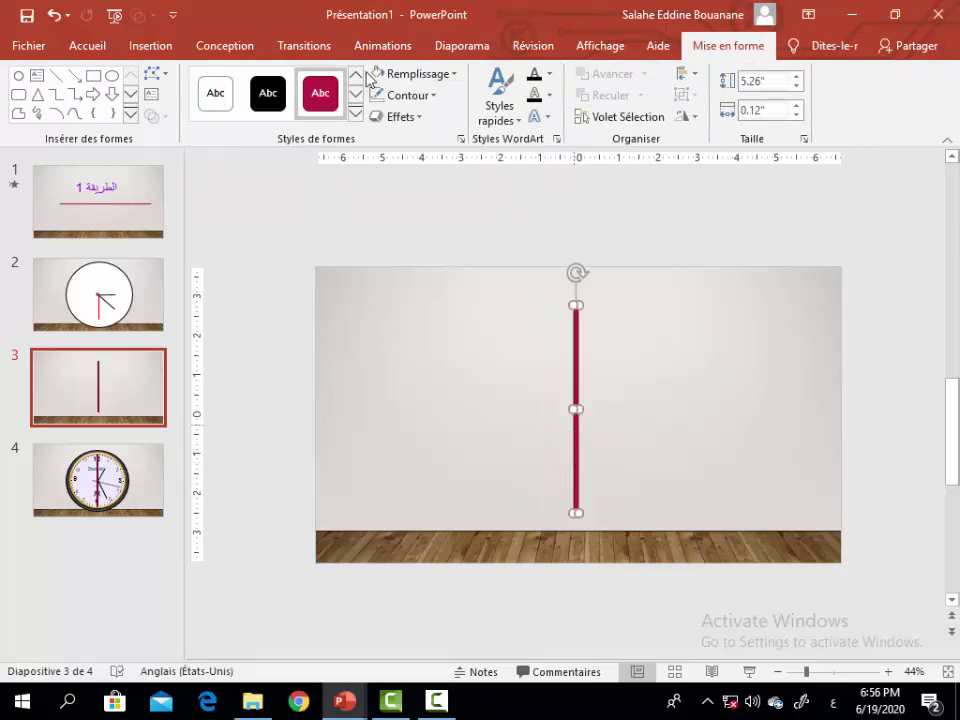
Turn on drawing guides, align the bar to the vertical guide, and duplicate it.
{"action": "left_click", "coordinate": [590, 46]}
{"action": "left_click", "coordinate": [442, 112]}
{"action": "left_click", "coordinate": [462, 202]}
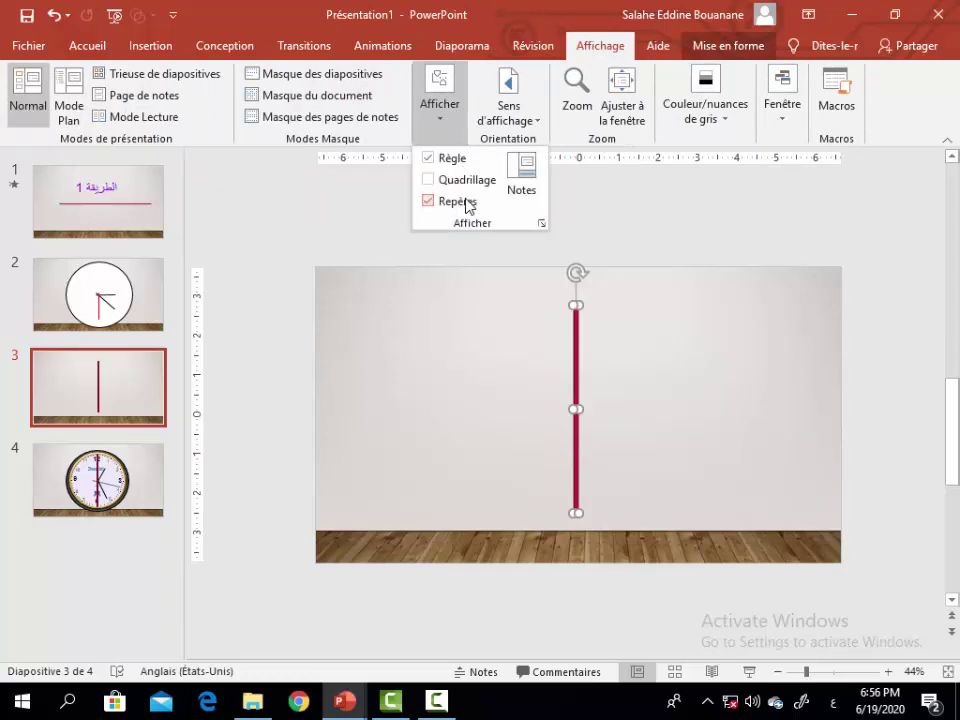
{"action": "left_click", "coordinate": [577, 375]}
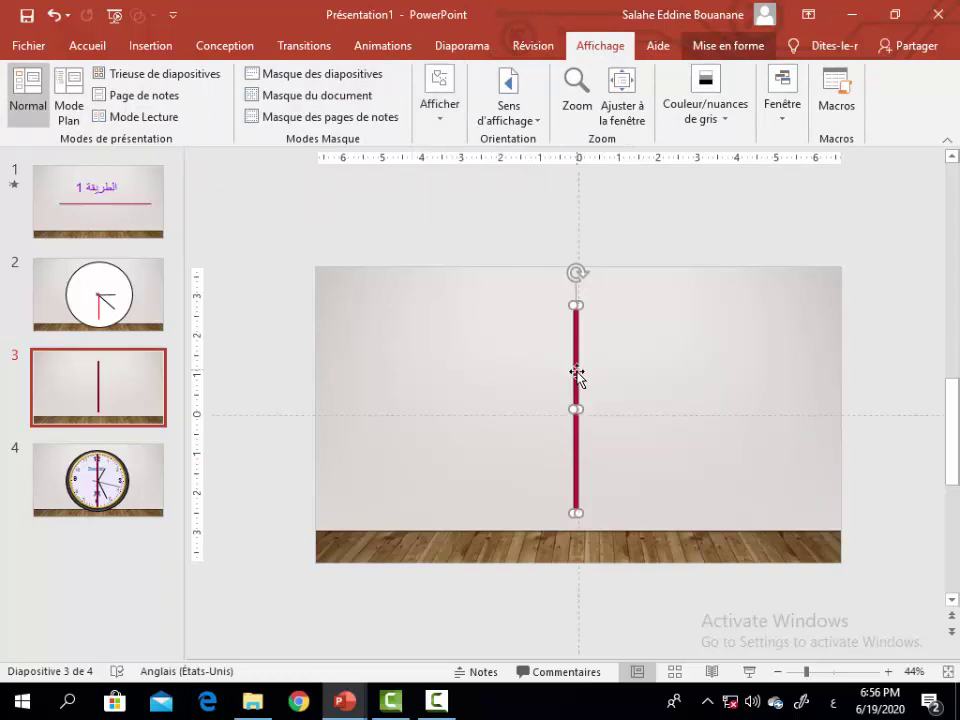
{"action": "left_click_drag", "start_coordinate": [577, 375], "coordinate": [579, 379]}
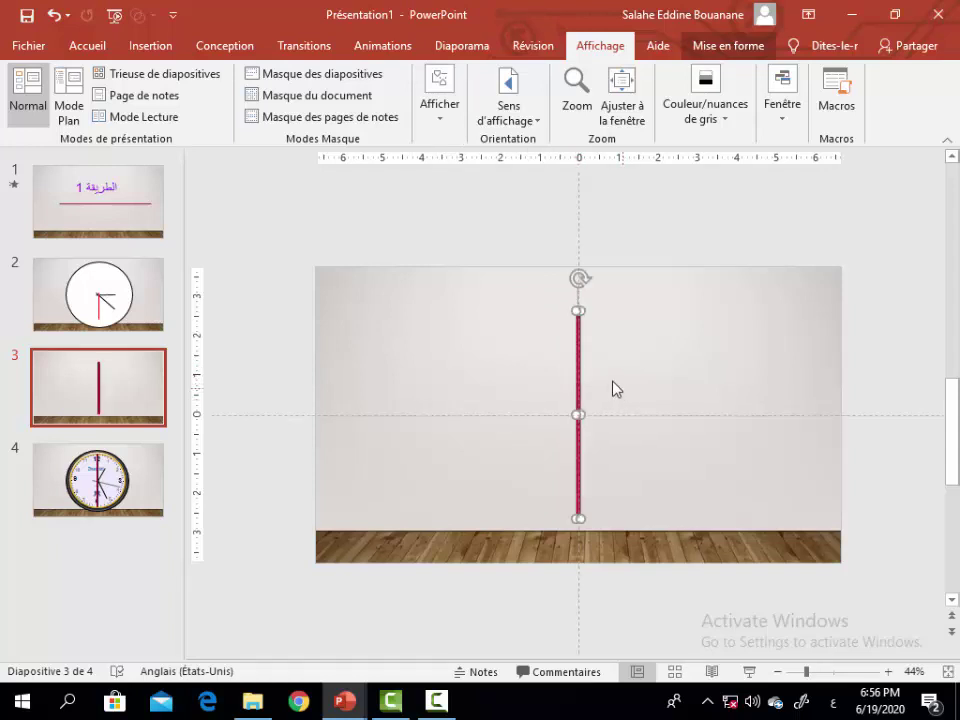
{"action": "key", "text": "ctrl+z"}
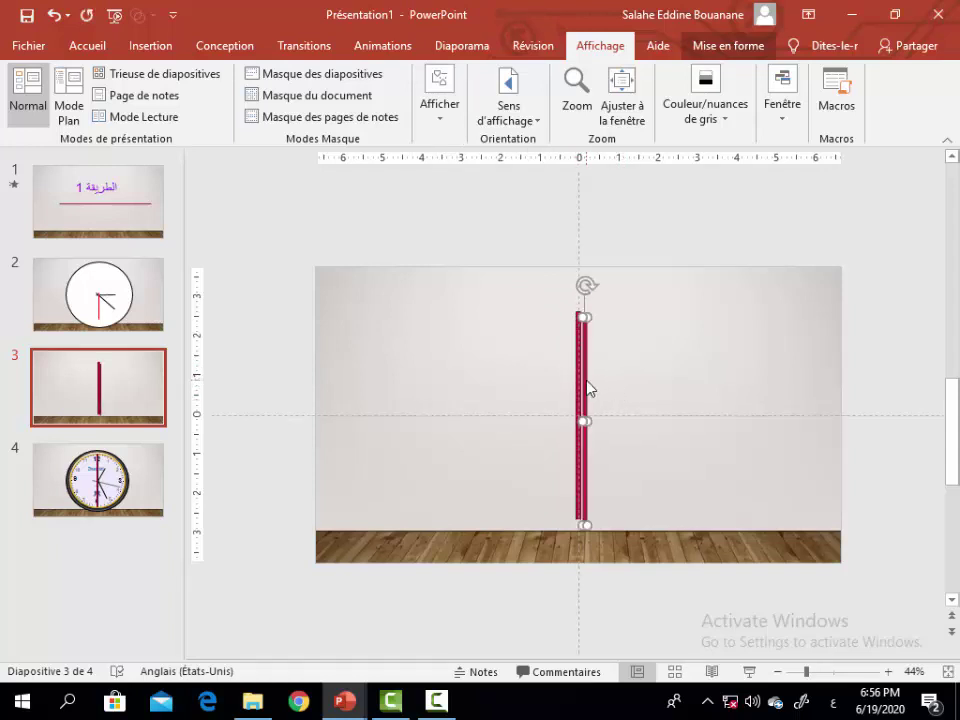
Rotate the copied bar 90° left to horizontal and centre it across the vertical bar.
{"action": "left_click", "coordinate": [728, 46]}
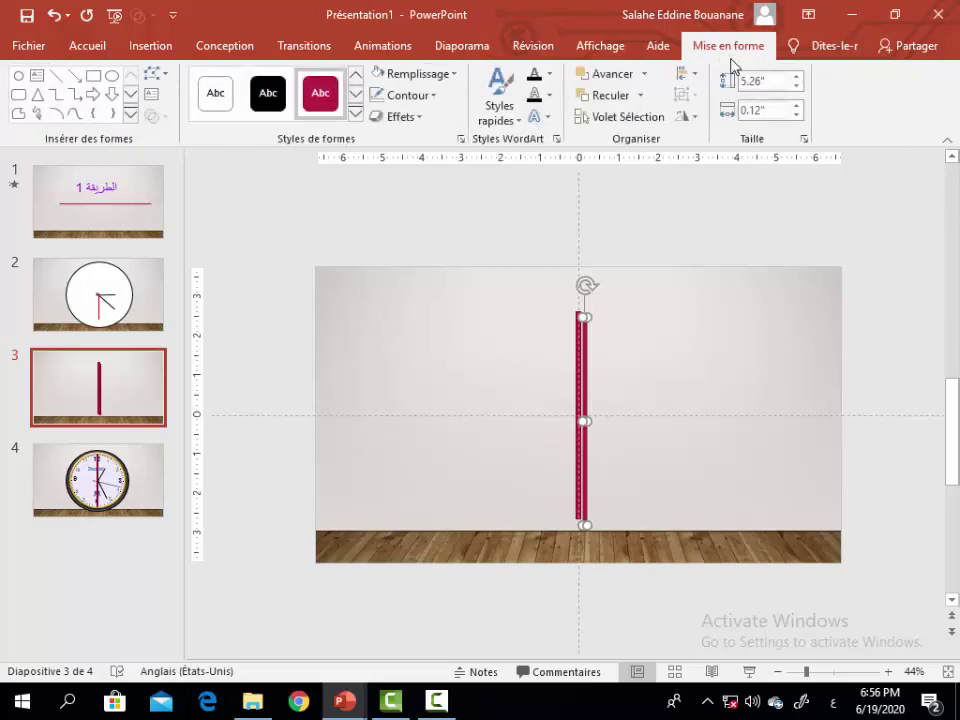
{"action": "left_click", "coordinate": [694, 118]}
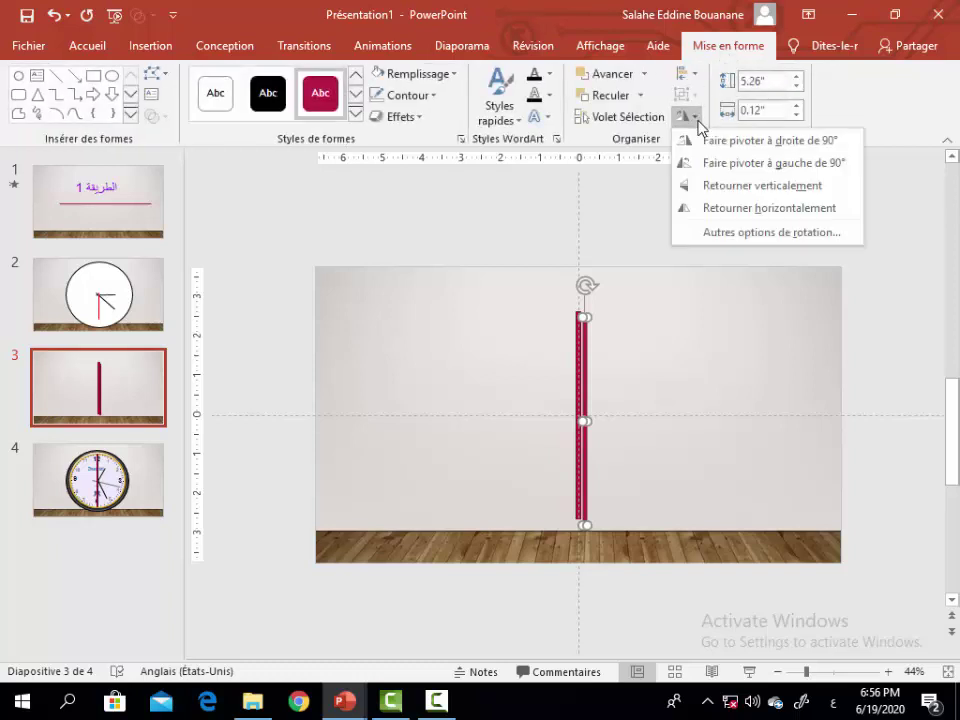
{"action": "left_click", "coordinate": [760, 162]}
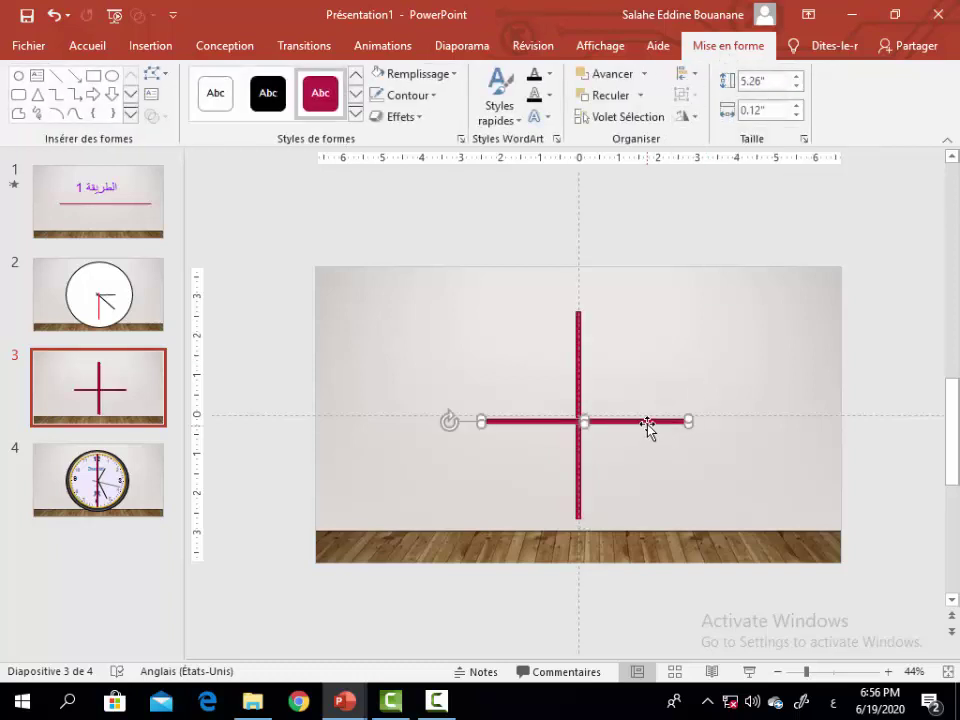
{"action": "left_click_drag", "start_coordinate": [645, 422], "coordinate": [641, 421]}
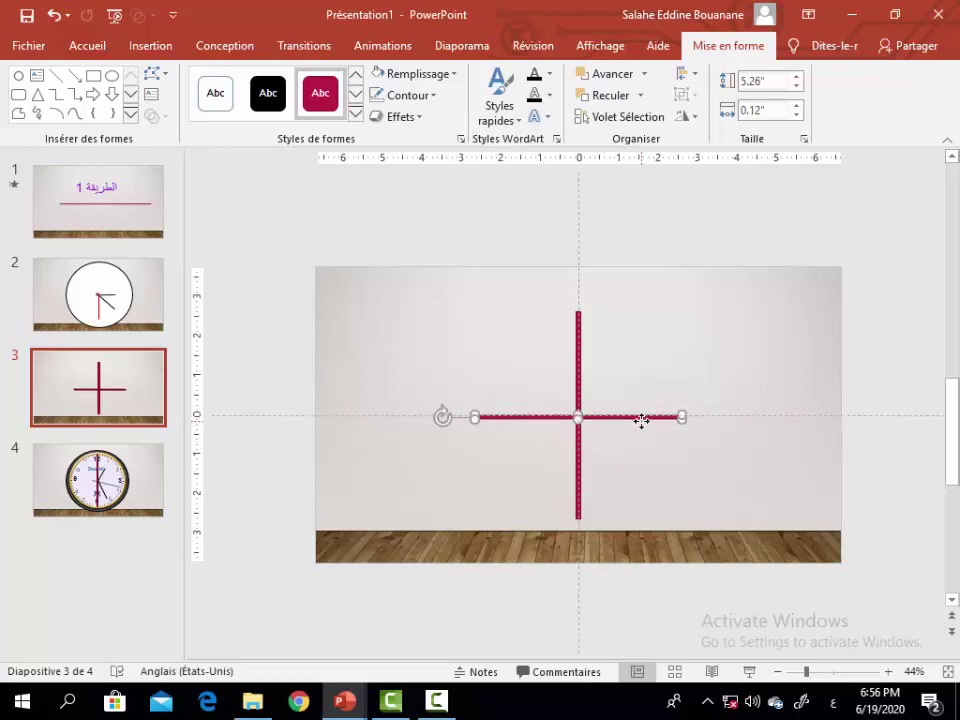
Unite both bars into one 5.26" crimson cross and stack a duplicate exactly on top.
{"action": "left_click", "coordinate": [634, 366]}
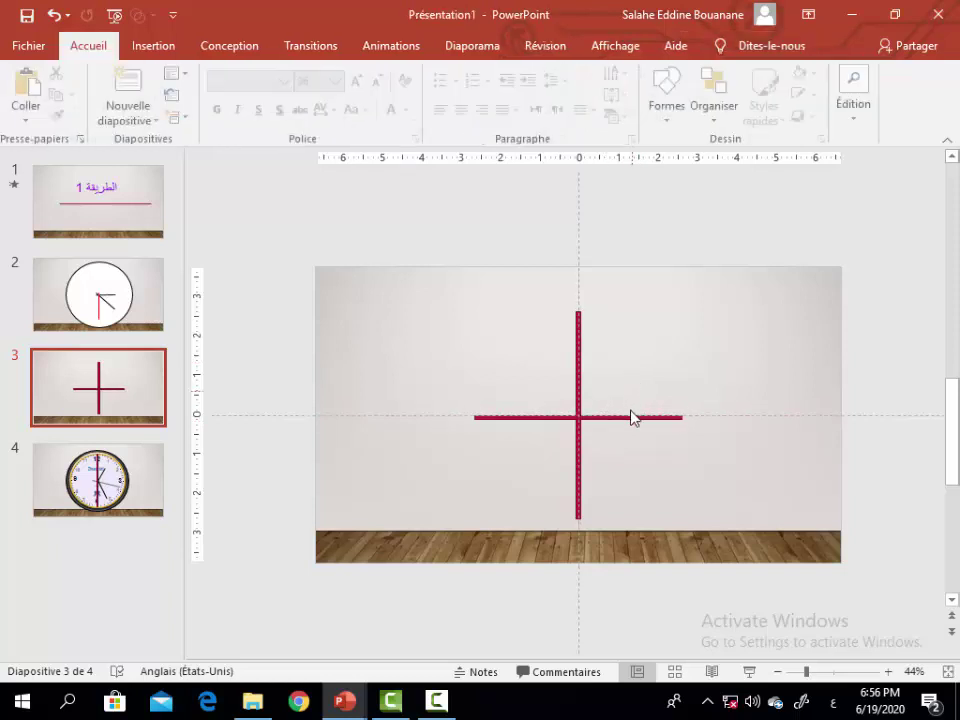
{"action": "left_click", "coordinate": [634, 416]}
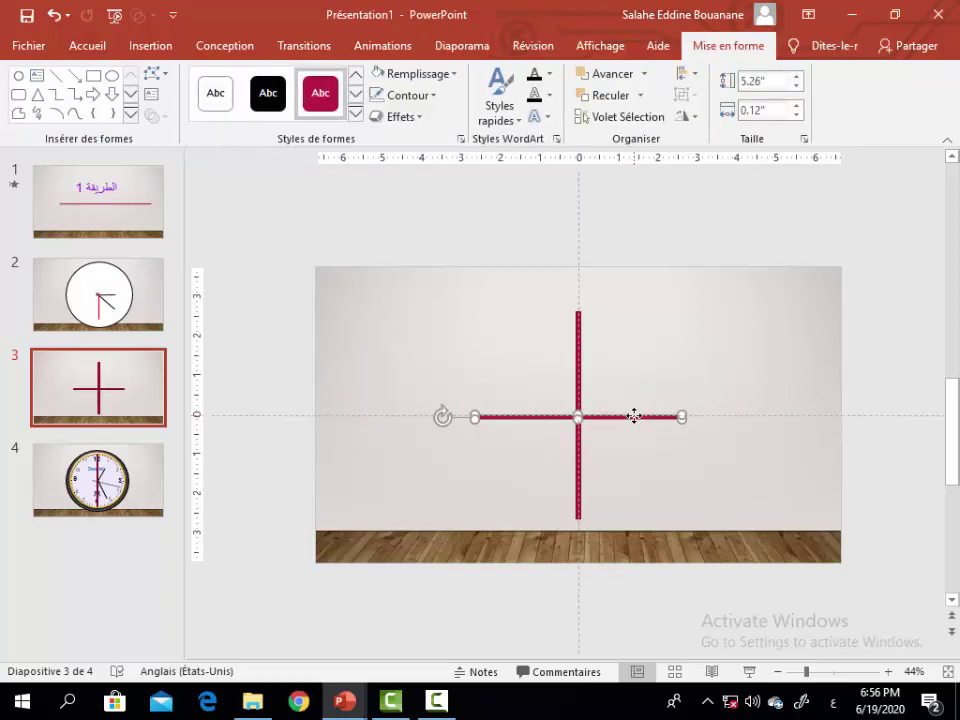
{"action": "left_click", "coordinate": [579, 393], "text": "shift"}
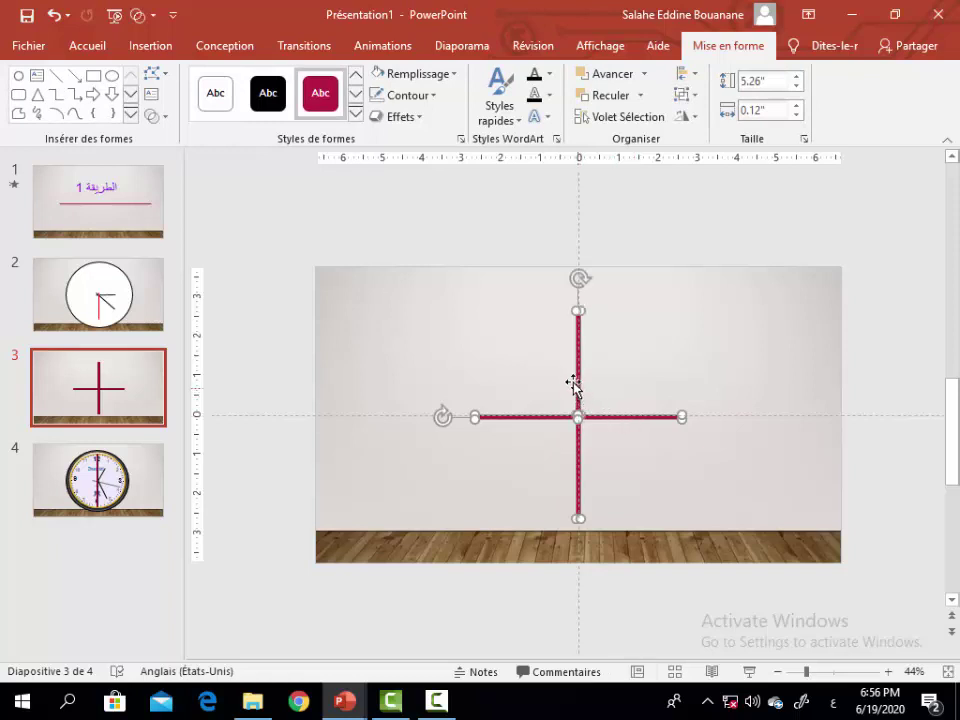
{"action": "left_click", "coordinate": [162, 116]}
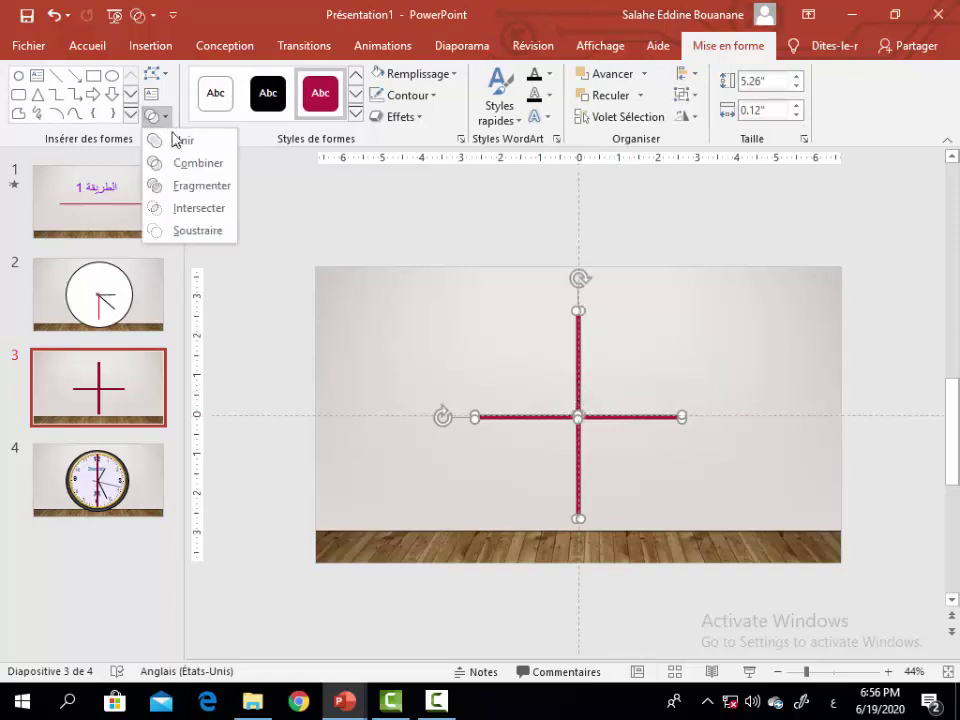
{"action": "left_click", "coordinate": [172, 139]}
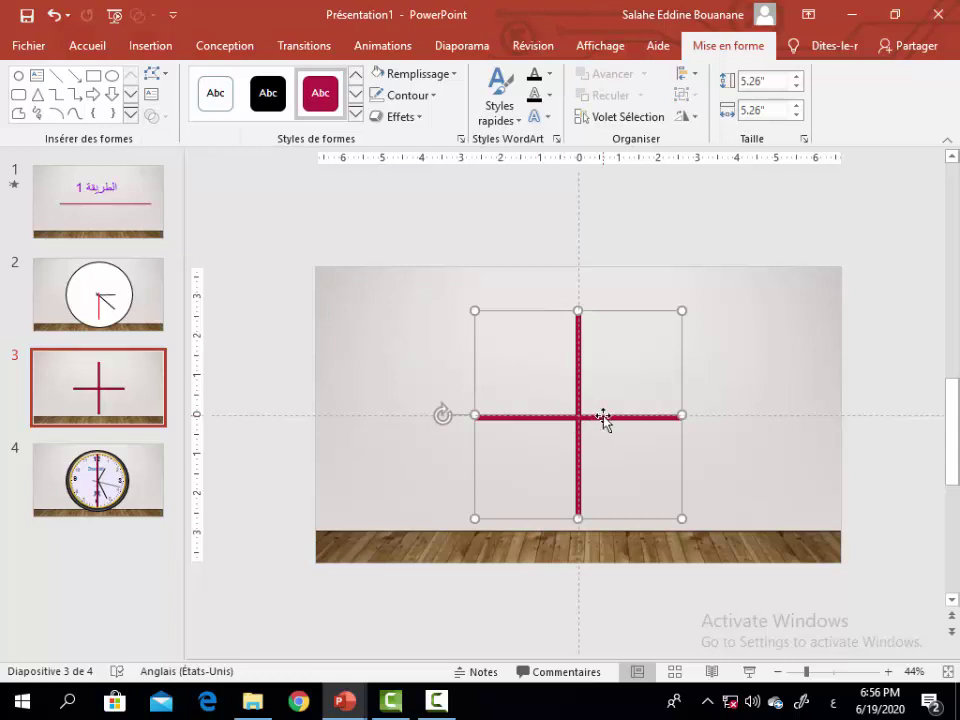
{"action": "key", "text": "ctrl+d"}
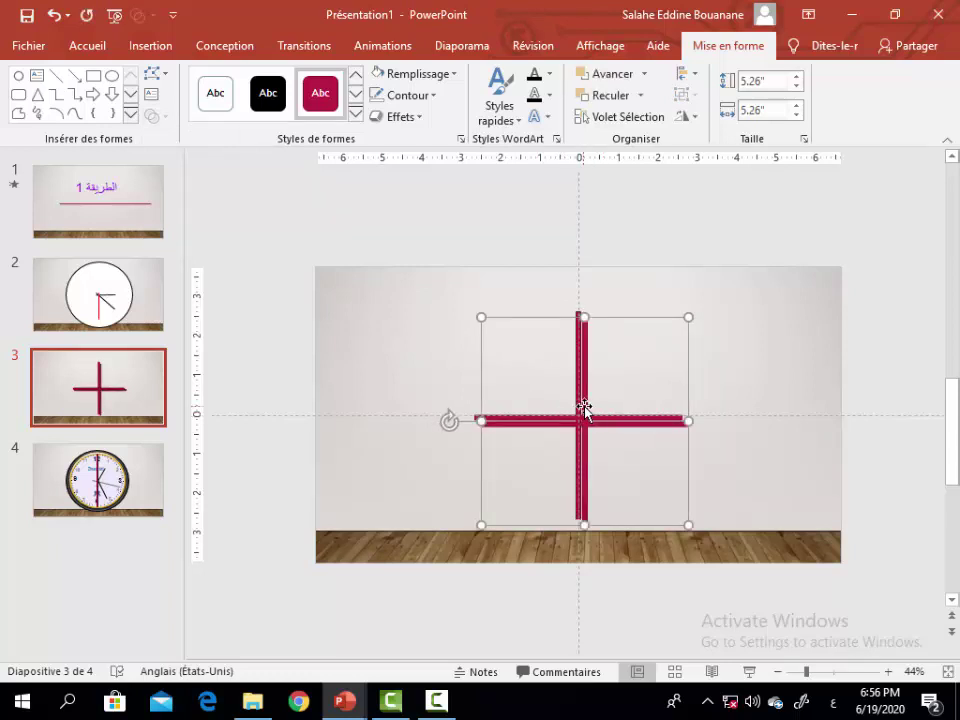
{"action": "left_click_drag", "start_coordinate": [585, 408], "coordinate": [579, 401]}
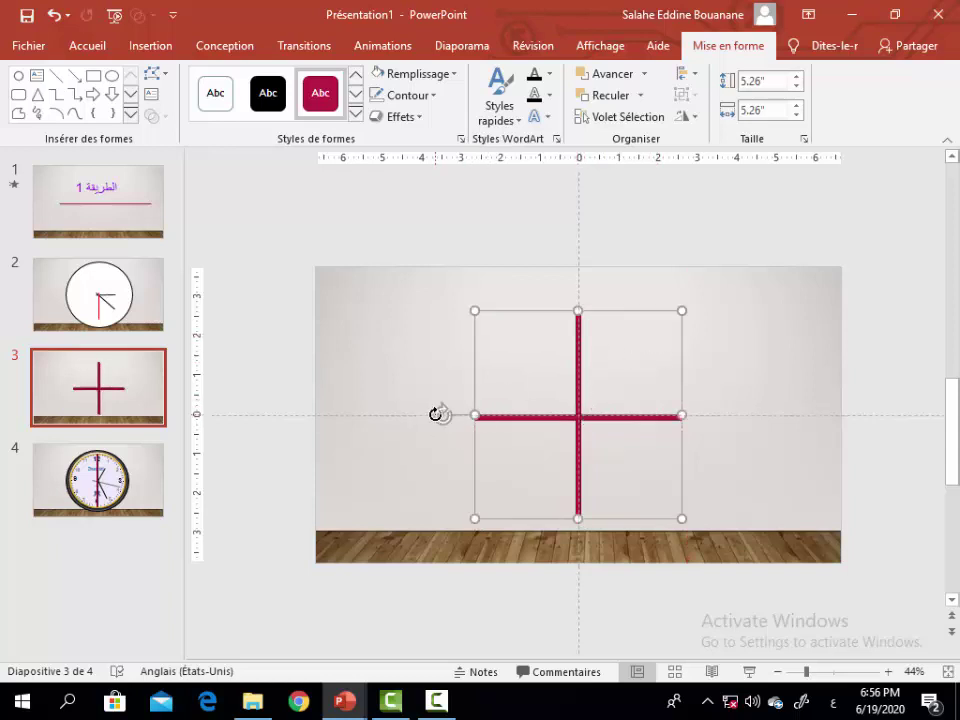
Rotate the duplicate crosses into the gaps to form twelve spokes, deleting one wrongly angled copy.
{"action": "left_click_drag", "start_coordinate": [435, 414], "coordinate": [465, 362]}
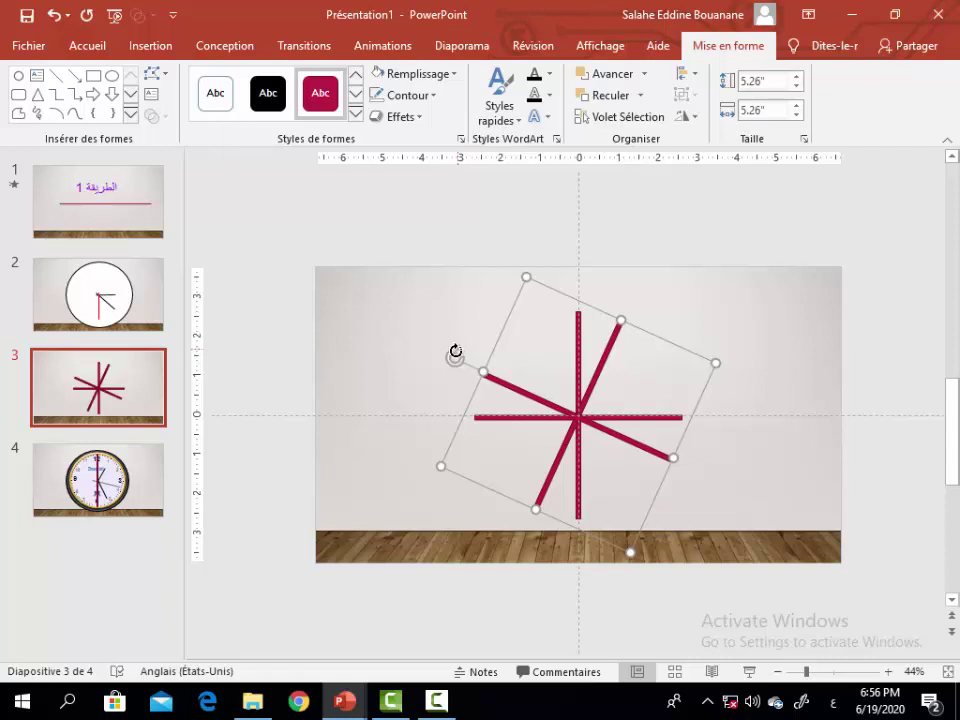
{"action": "left_click_drag", "start_coordinate": [455, 355], "coordinate": [510, 313]}
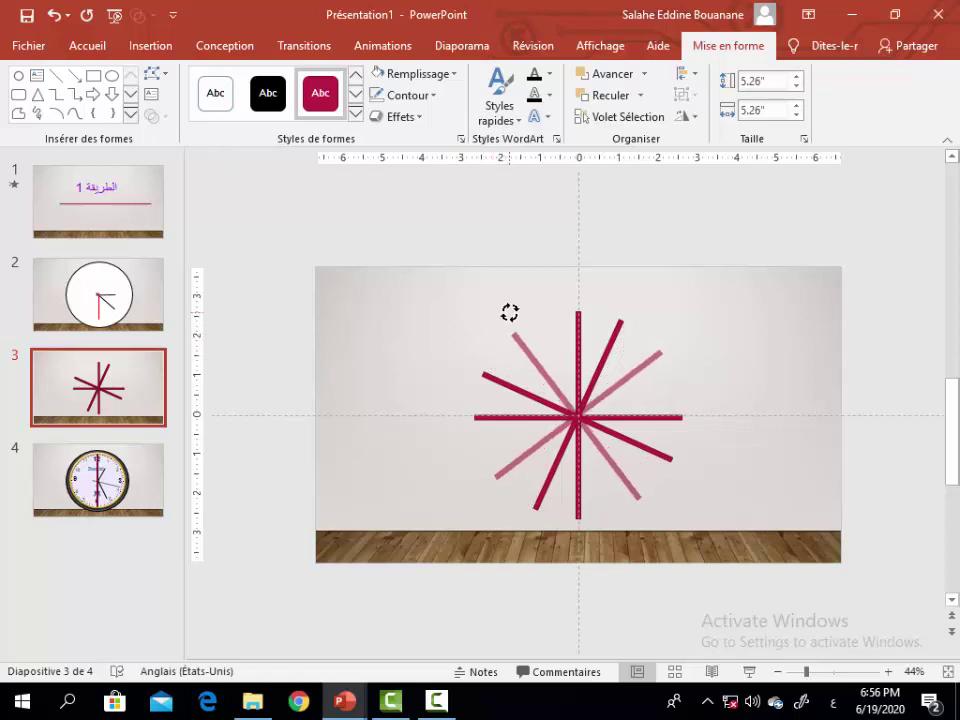
{"action": "left_click", "coordinate": [490, 378]}
{"action": "key", "text": "Delete"}
{"action": "left_click_drag", "start_coordinate": [453, 355], "coordinate": [456, 347]}
{"action": "left_click", "coordinate": [518, 348]}
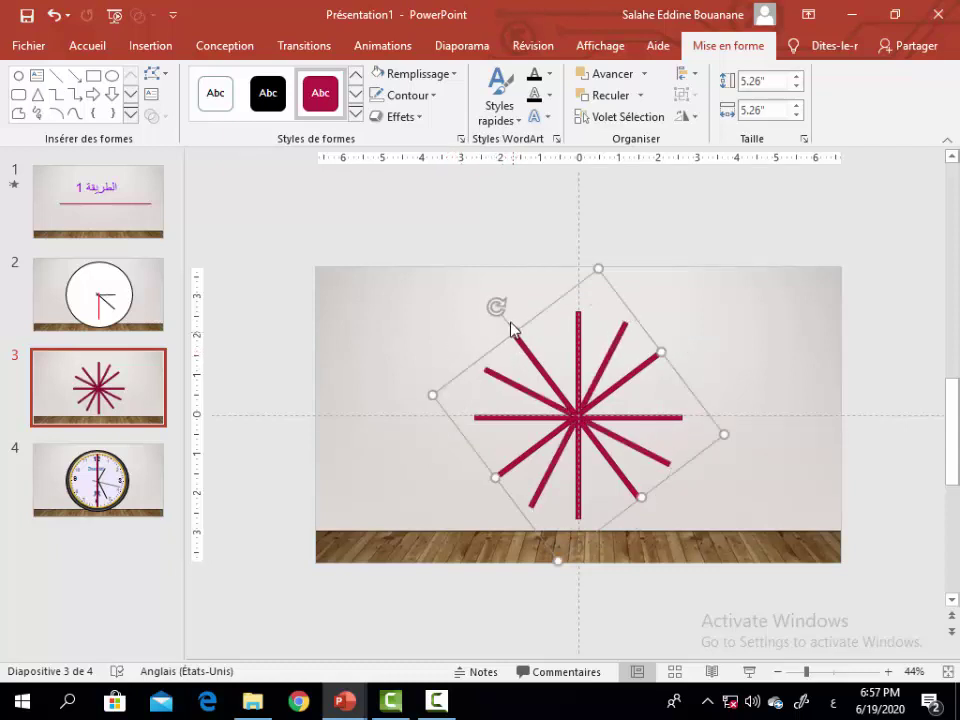
{"action": "left_click_drag", "start_coordinate": [501, 307], "coordinate": [514, 307]}
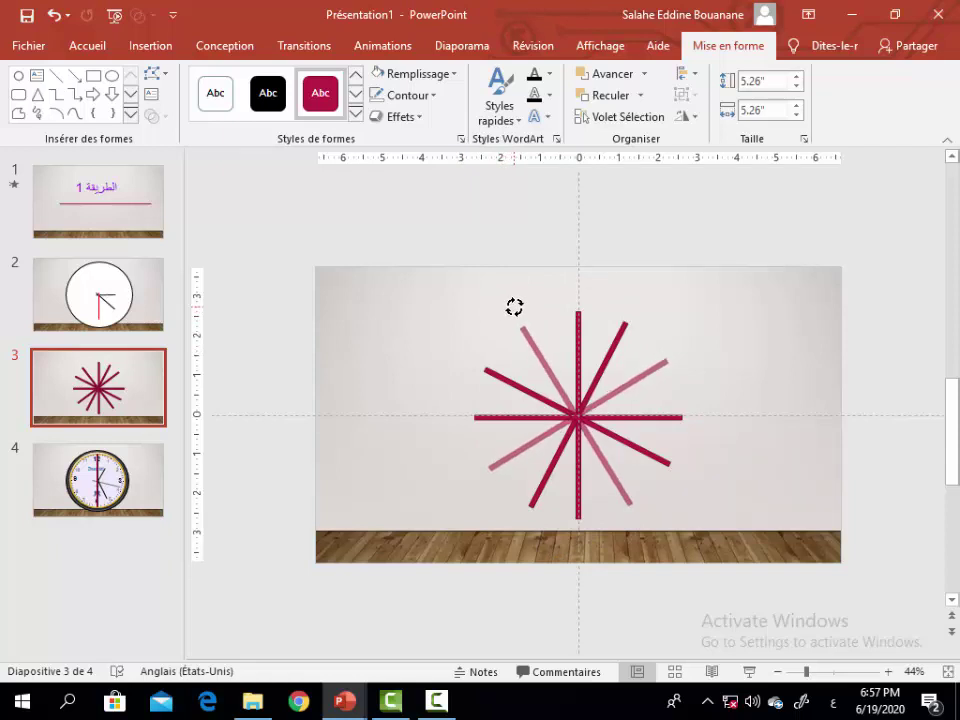
{"action": "left_click_drag", "start_coordinate": [514, 307], "coordinate": [514, 307]}
{"action": "left_click", "coordinate": [786, 317]}
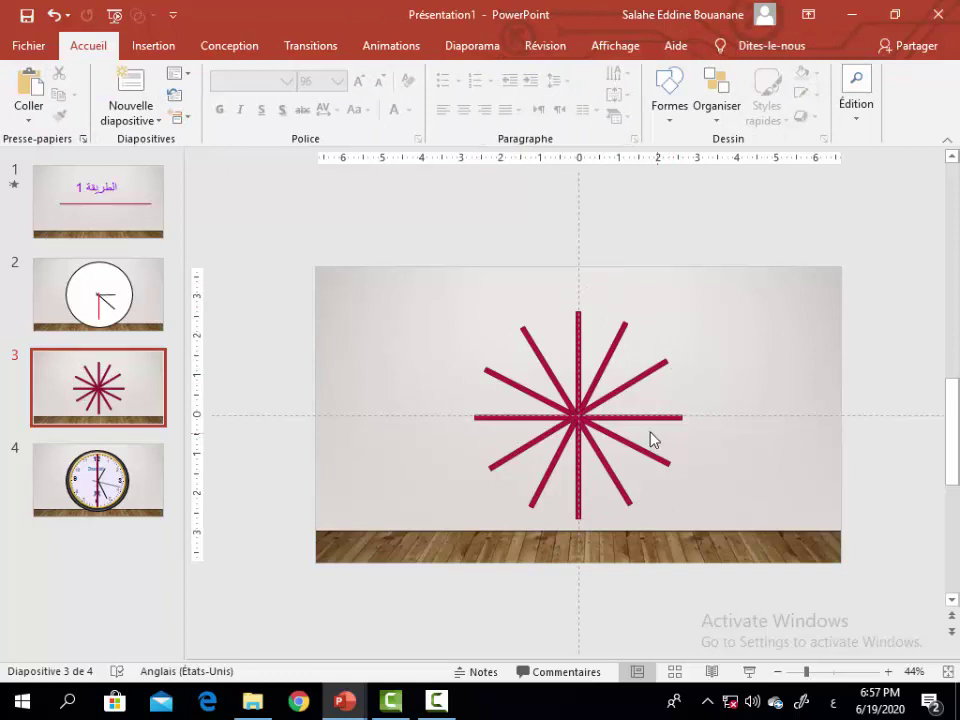
{"action": "left_click", "coordinate": [811, 672]}
{"action": "left_click", "coordinate": [838, 672]}
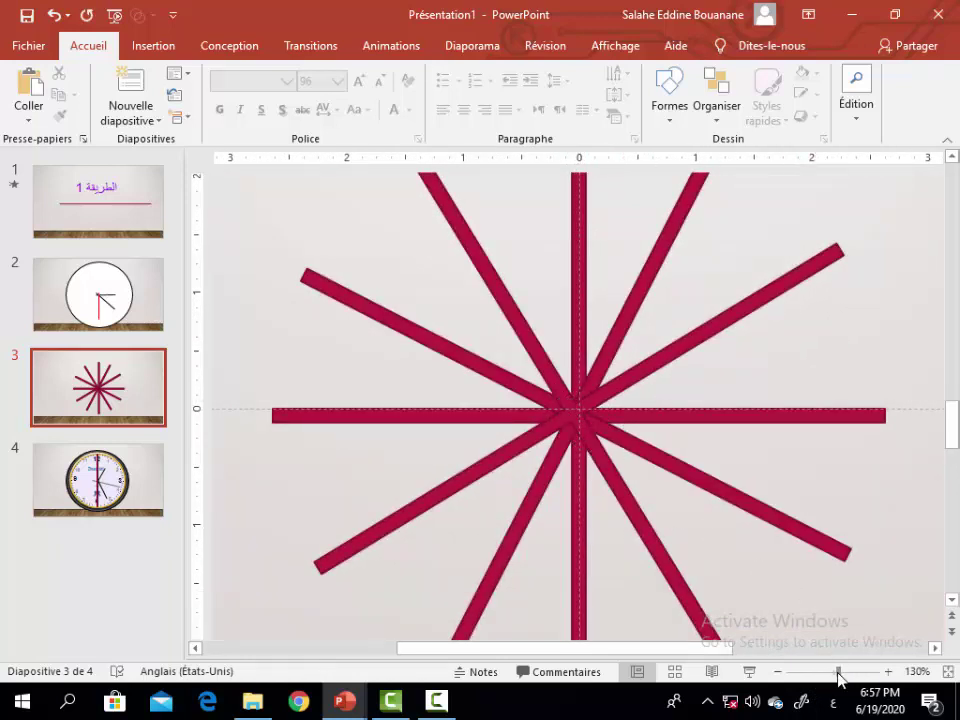
{"action": "left_click_drag", "start_coordinate": [826, 679], "coordinate": [810, 678]}
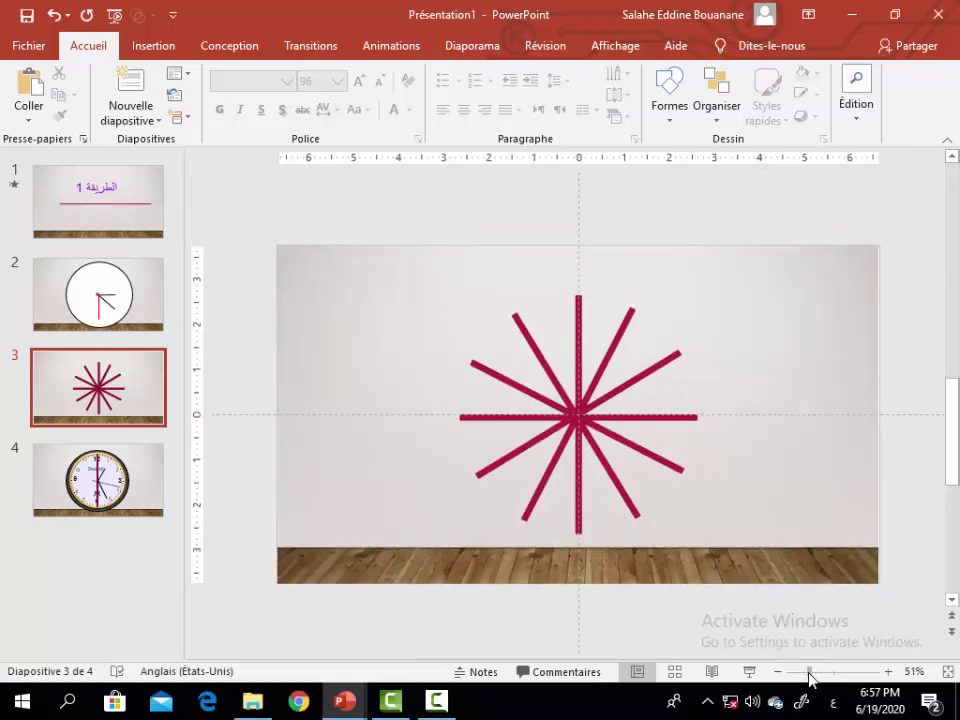
Unite all the crosses into one star shape and centre it on the slide.
{"action": "left_click", "coordinate": [534, 341]}
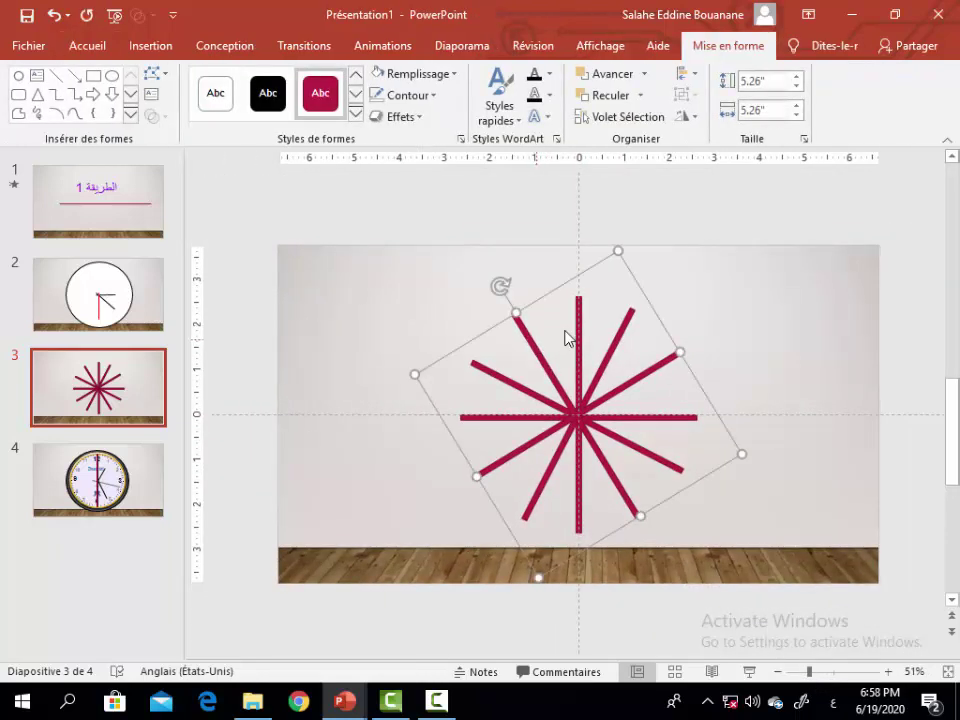
{"action": "left_click", "coordinate": [576, 321]}
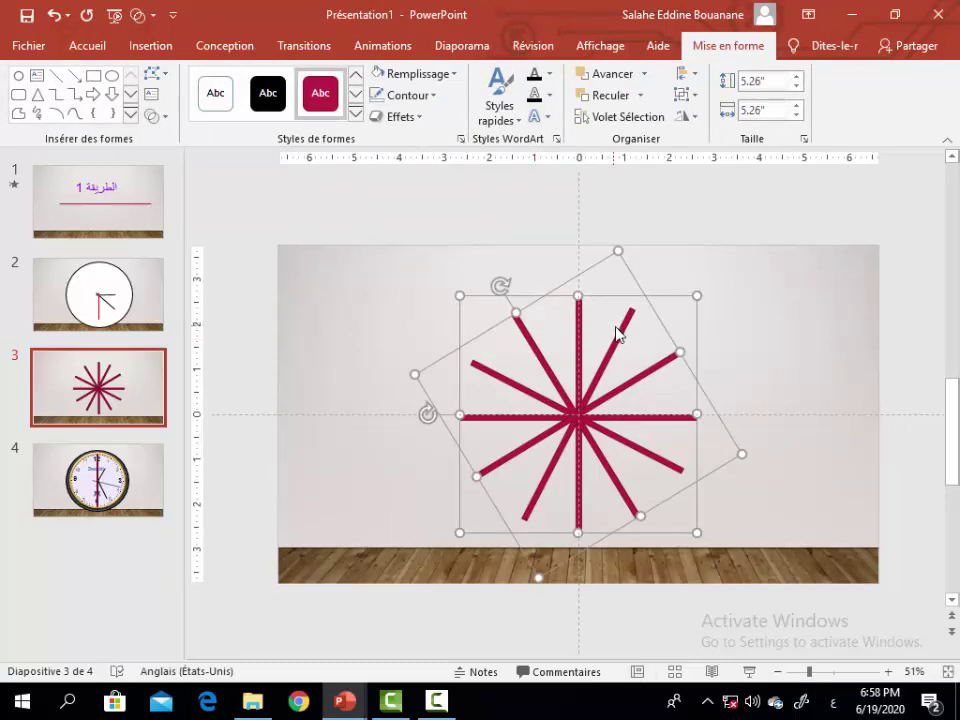
{"action": "left_click", "coordinate": [616, 326], "text": "shift"}
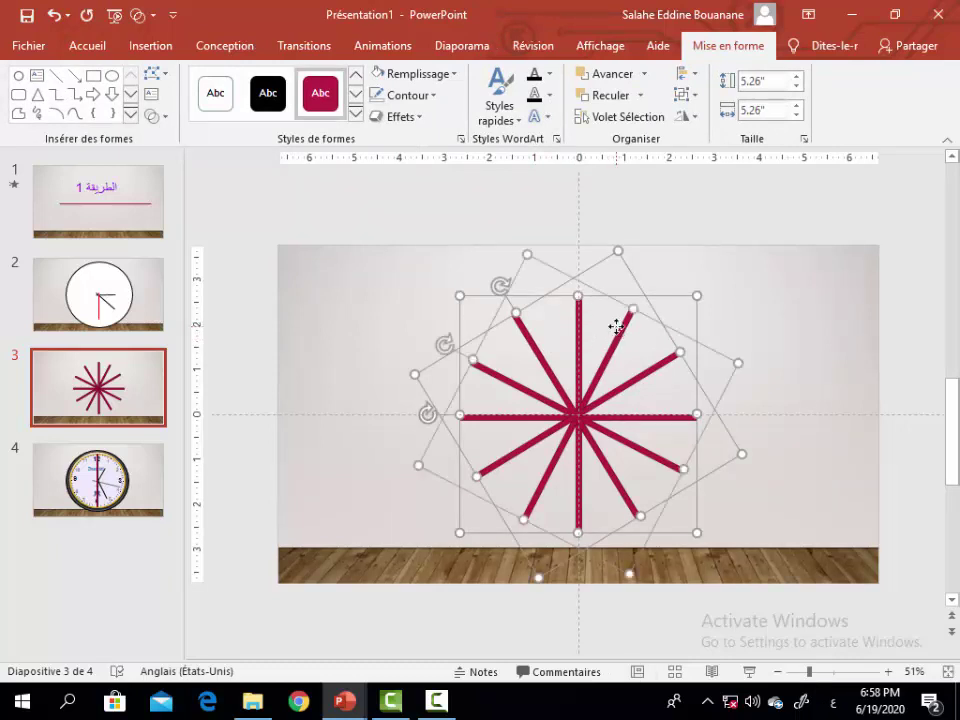
{"action": "left_click", "coordinate": [157, 116]}
{"action": "left_click", "coordinate": [180, 143]}
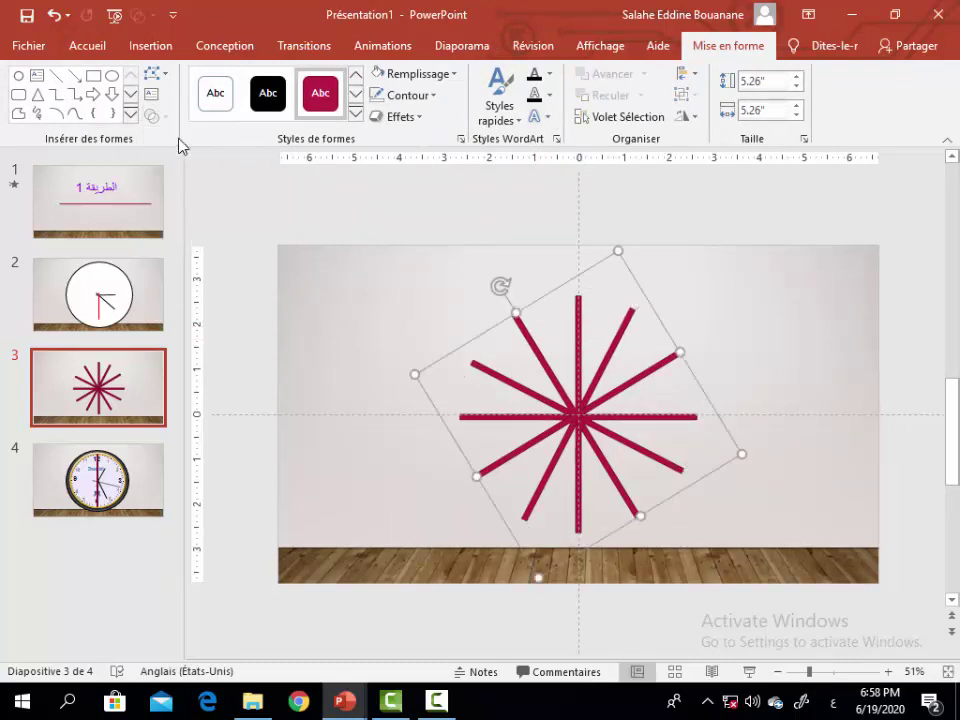
{"action": "left_click_drag", "start_coordinate": [577, 416], "coordinate": [584, 448]}
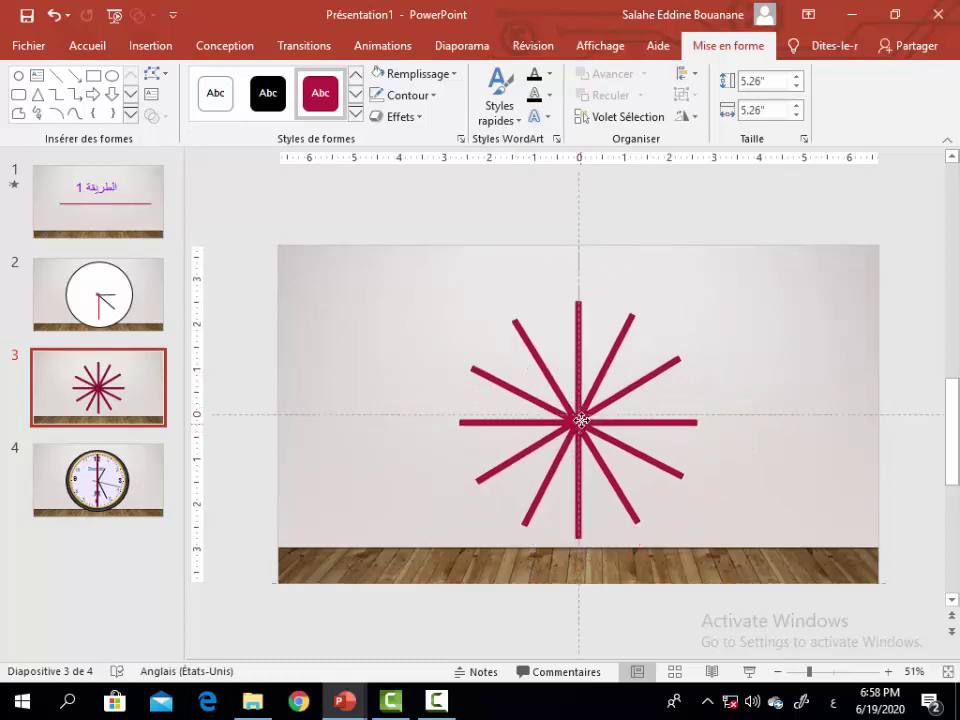
{"action": "left_click_drag", "start_coordinate": [584, 448], "coordinate": [578, 416]}
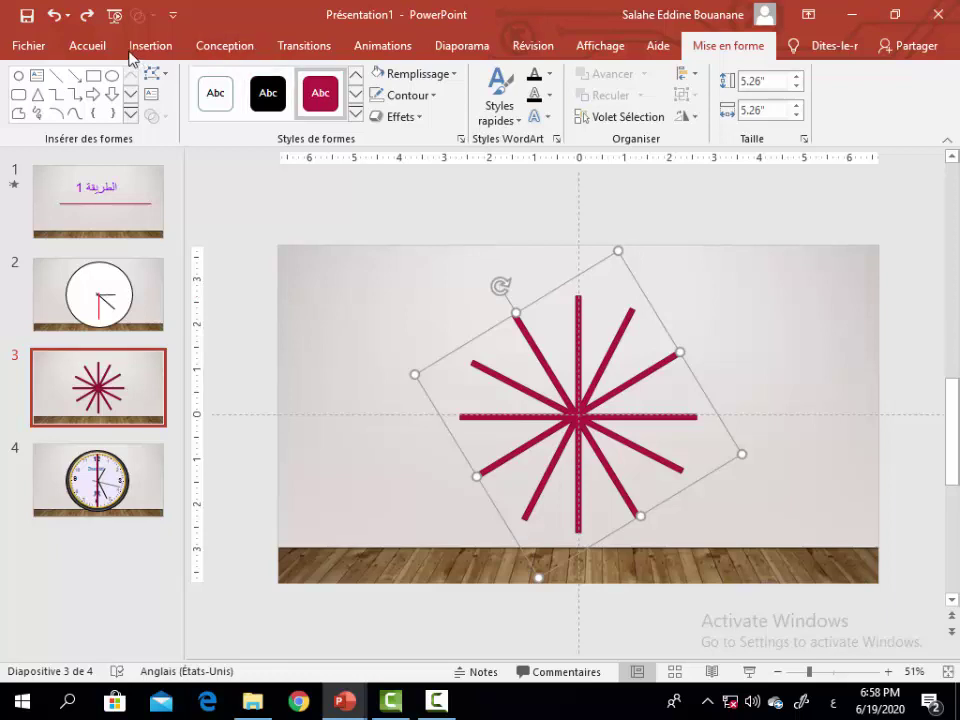
Draw a red circle over the star and shrink it to 4.89" so the spoke tips poke out.
{"action": "left_click", "coordinate": [111, 77]}
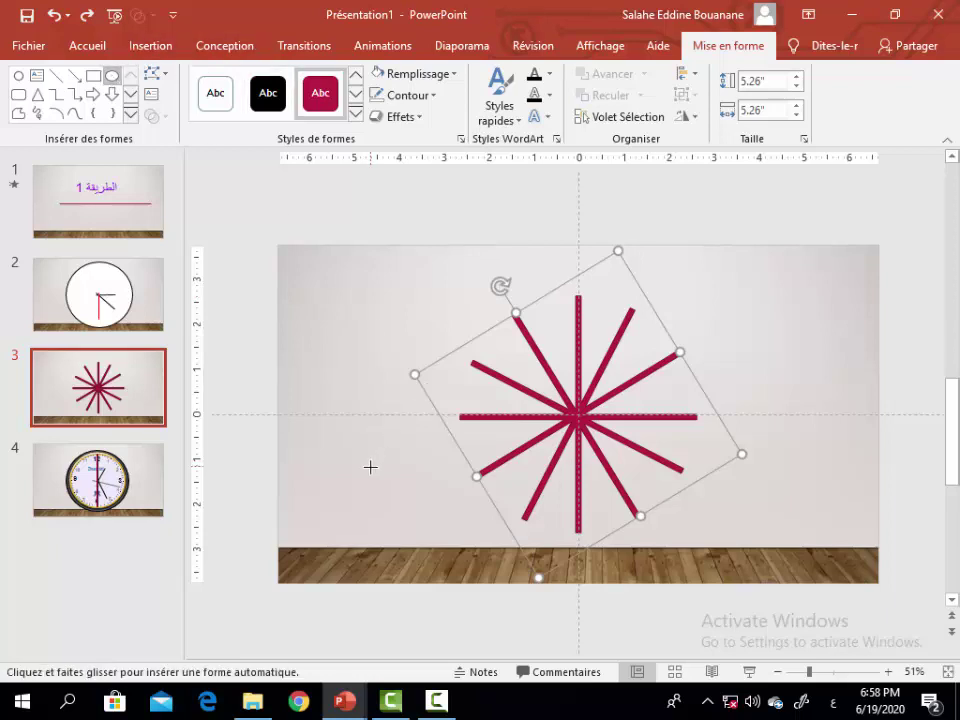
{"action": "left_click_drag", "start_coordinate": [379, 488], "coordinate": [637, 350]}
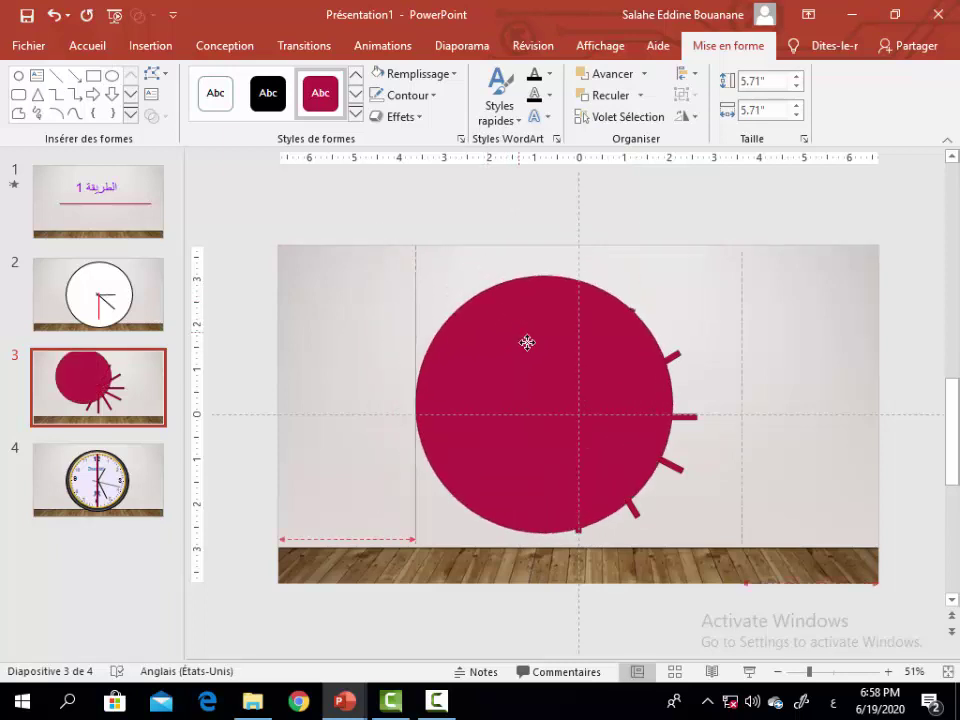
{"action": "mouse_move", "coordinate": [484, 291]}
{"action": "left_mouse_down"}
{"action": "mouse_move", "coordinate": [527, 346]}
{"action": "mouse_move", "coordinate": [643, 363]}
{"action": "left_mouse_up"}
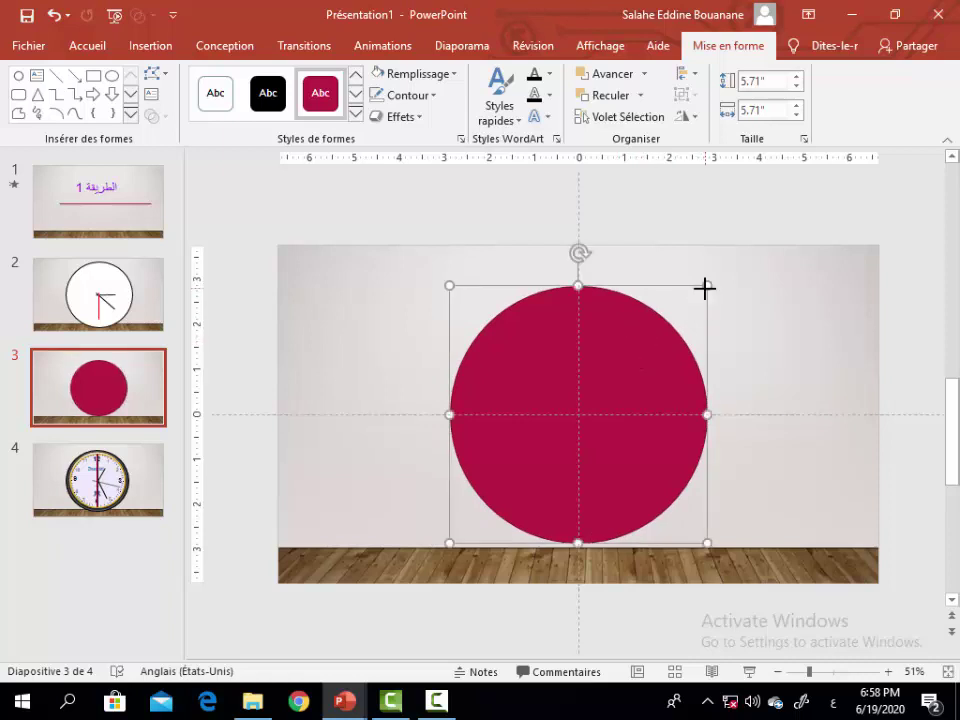
{"action": "left_click_drag", "start_coordinate": [704, 288], "coordinate": [687, 305]}
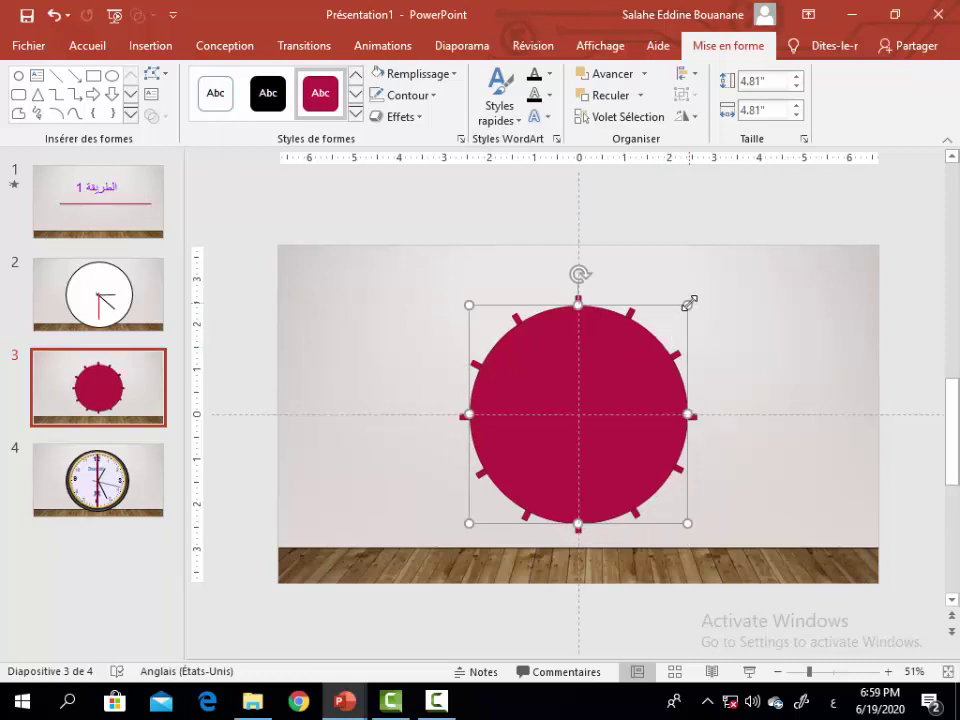
{"action": "left_click_drag", "start_coordinate": [689, 303], "coordinate": [690, 302]}
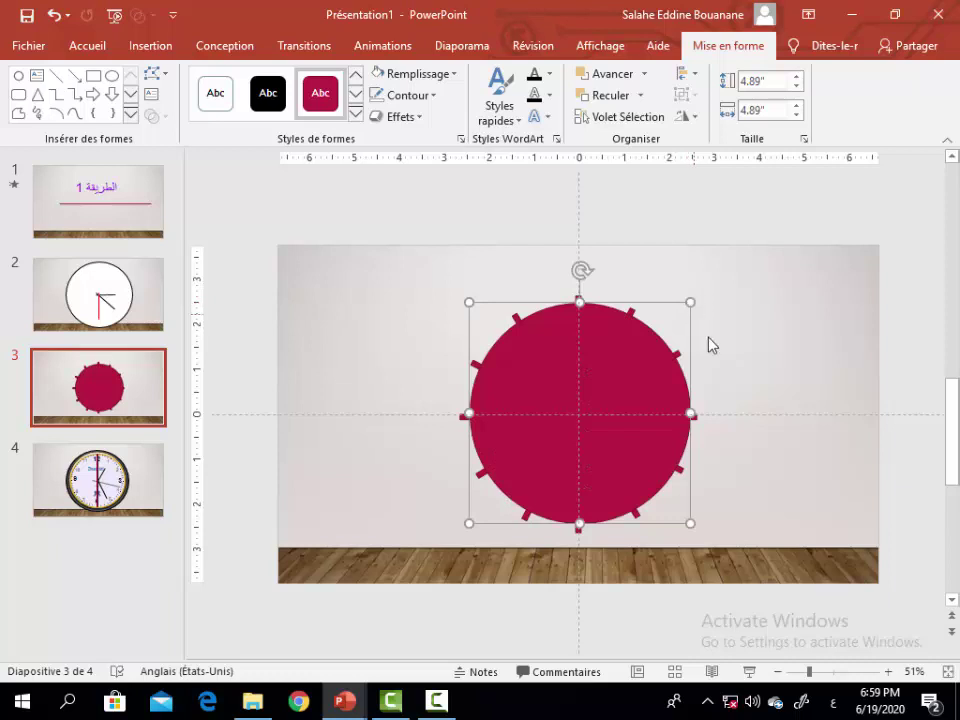
{"action": "left_click", "coordinate": [731, 409]}
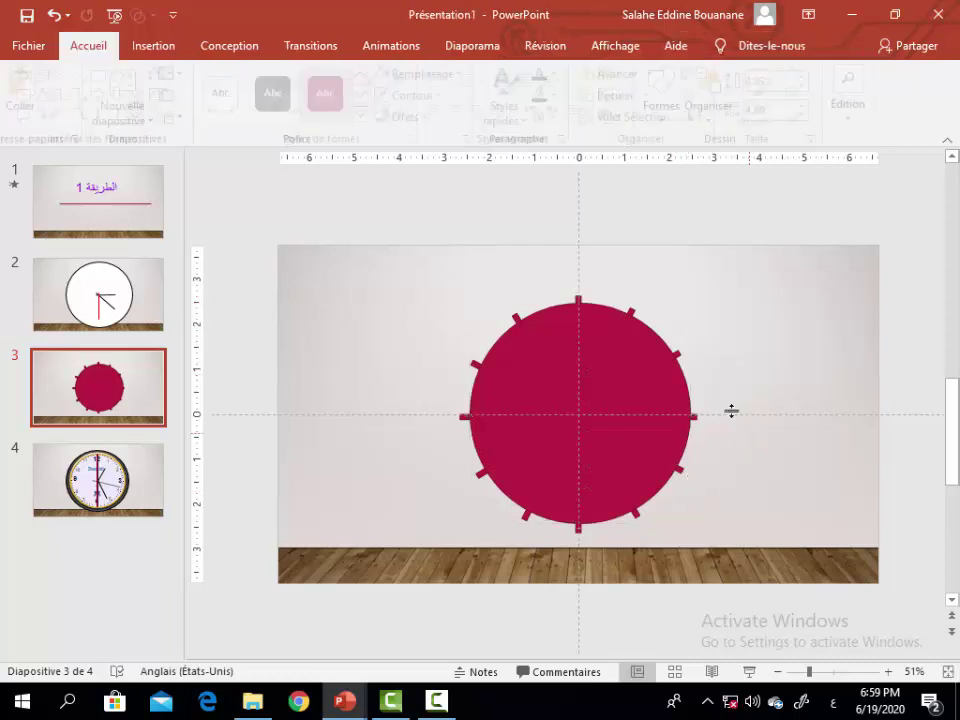
{"action": "left_click", "coordinate": [634, 312]}
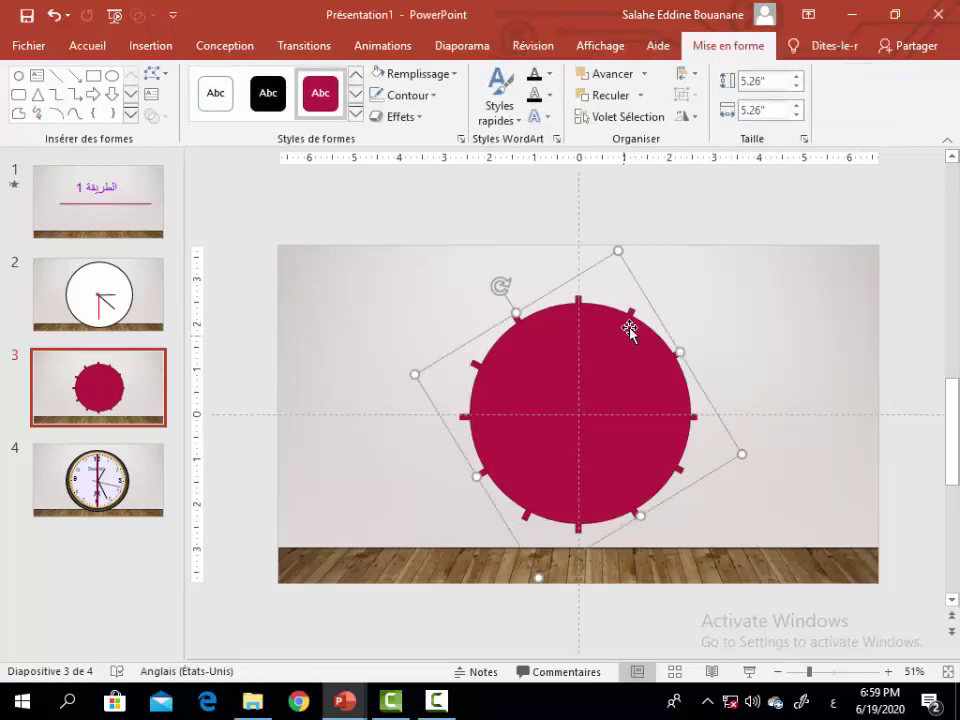
Subtract the circle from the spokes, leaving twelve tick marks, and fill them a dark colour.
{"action": "left_click", "coordinate": [628, 328], "text": "shift"}
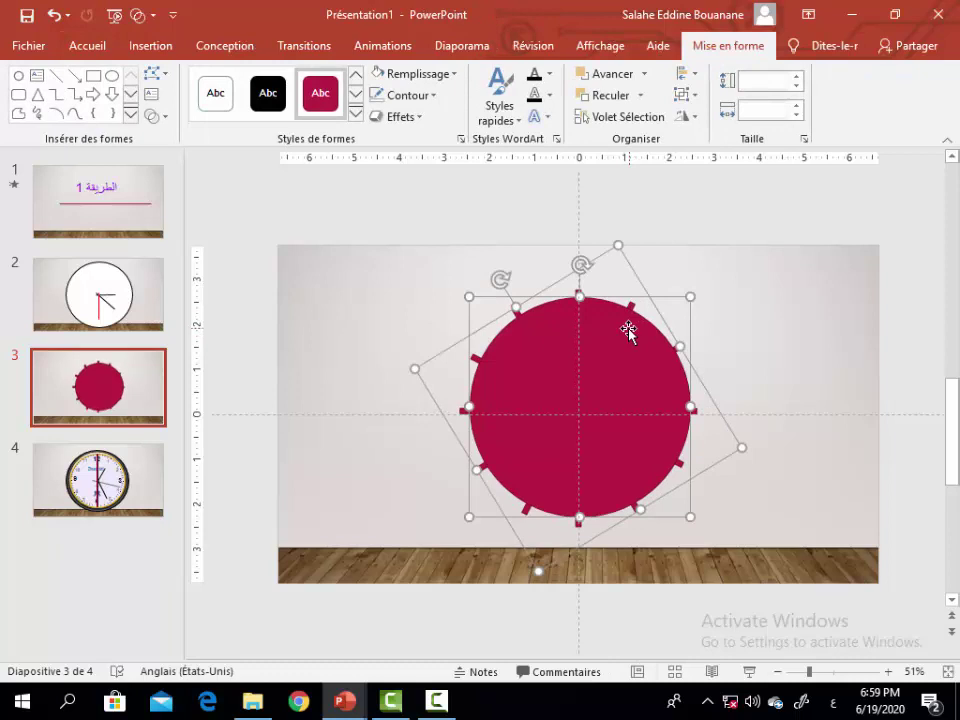
{"action": "left_click", "coordinate": [160, 116]}
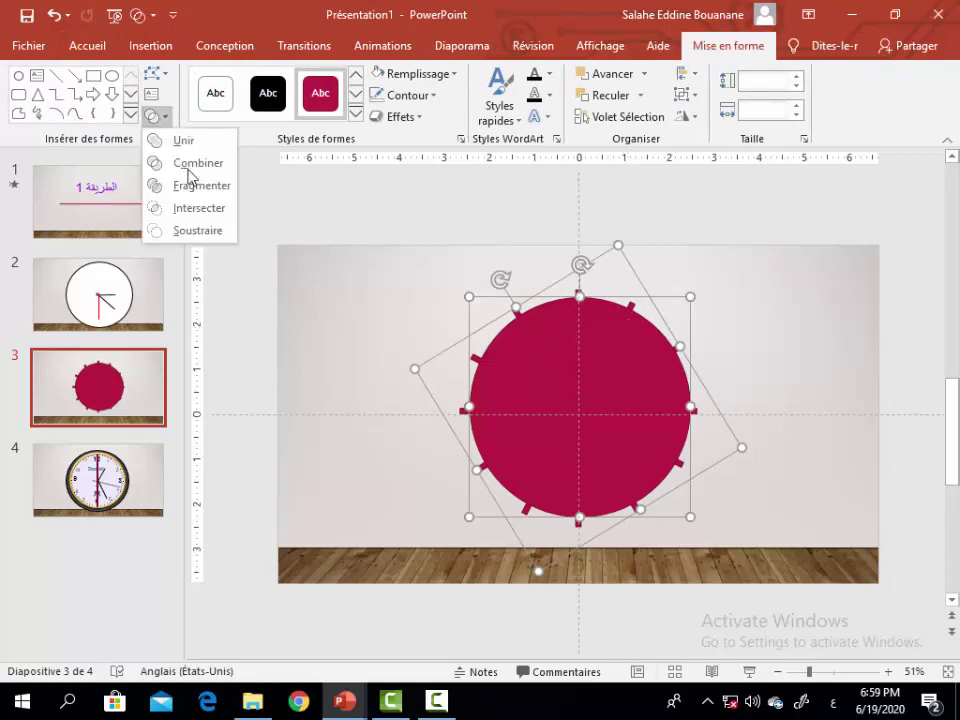
{"action": "left_click", "coordinate": [210, 231]}
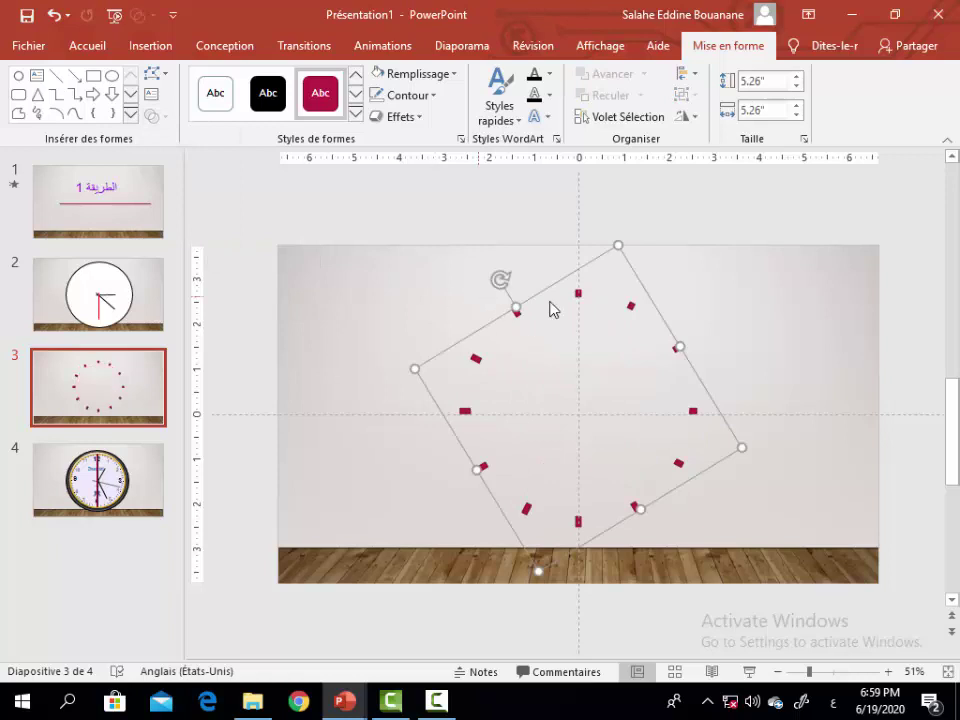
{"action": "mouse_move", "coordinate": [543, 295]}
{"action": "left_mouse_down"}
{"action": "mouse_move", "coordinate": [506, 290]}
{"action": "mouse_move", "coordinate": [515, 288]}
{"action": "left_mouse_up"}
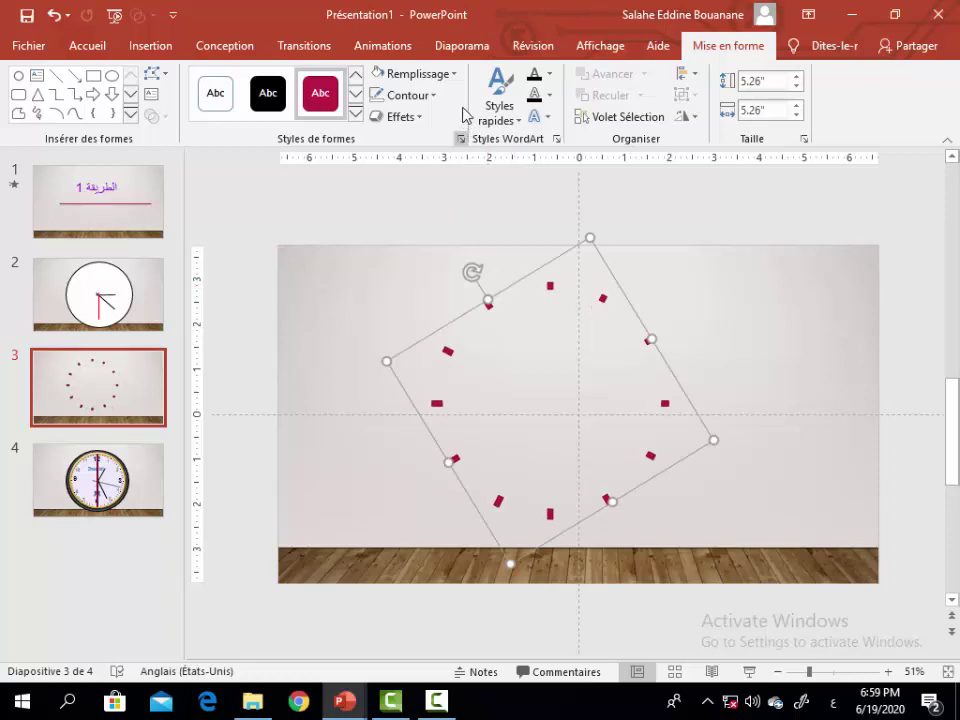
{"action": "left_click", "coordinate": [455, 74]}
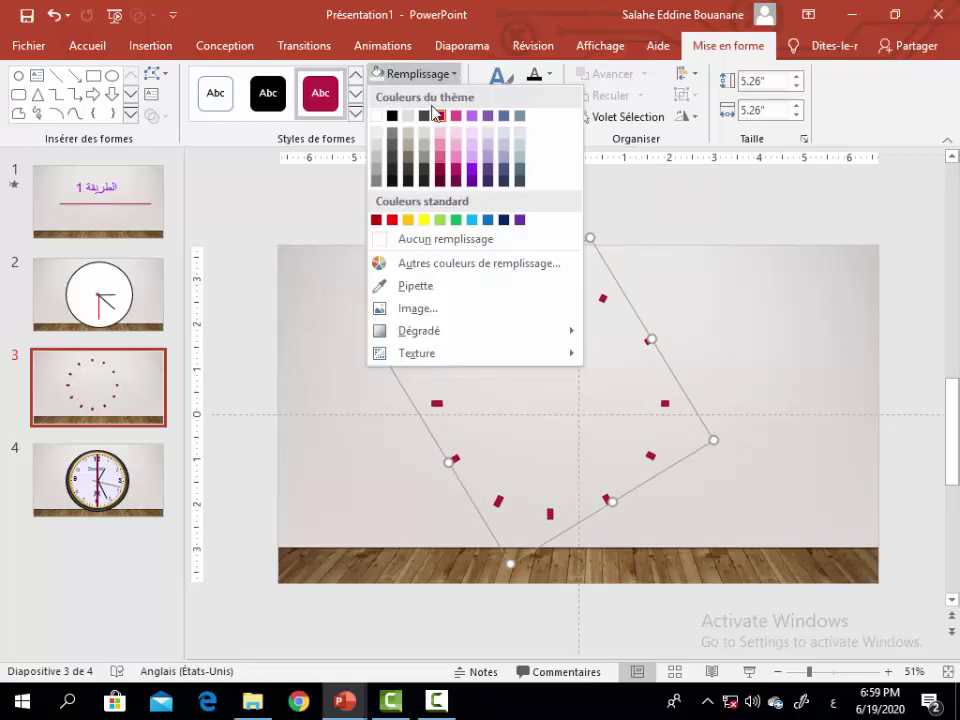
{"action": "left_click", "coordinate": [395, 133]}
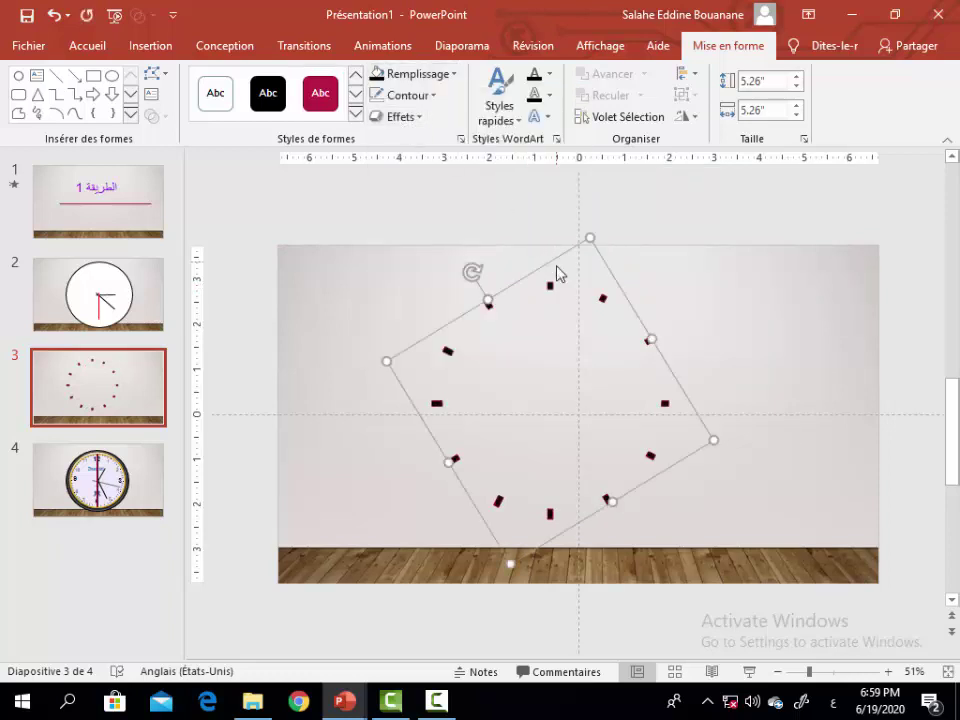
Cut the tick marks from slide 3 and return to slide 2.
{"action": "right_click", "coordinate": [550, 270]}
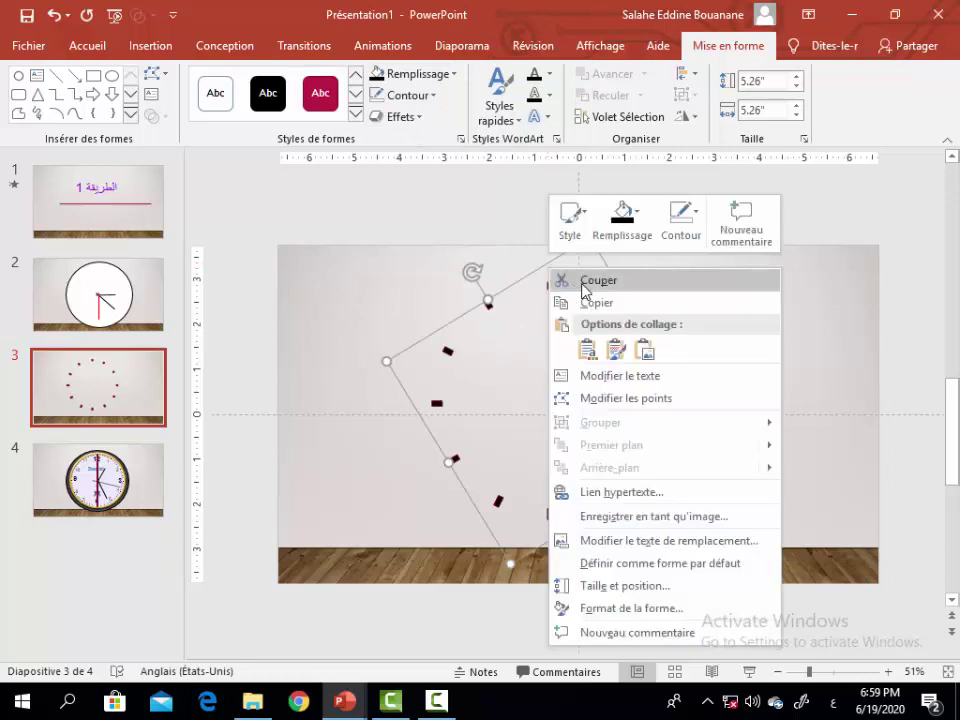
{"action": "left_click", "coordinate": [590, 281]}
{"action": "left_click", "coordinate": [124, 304]}
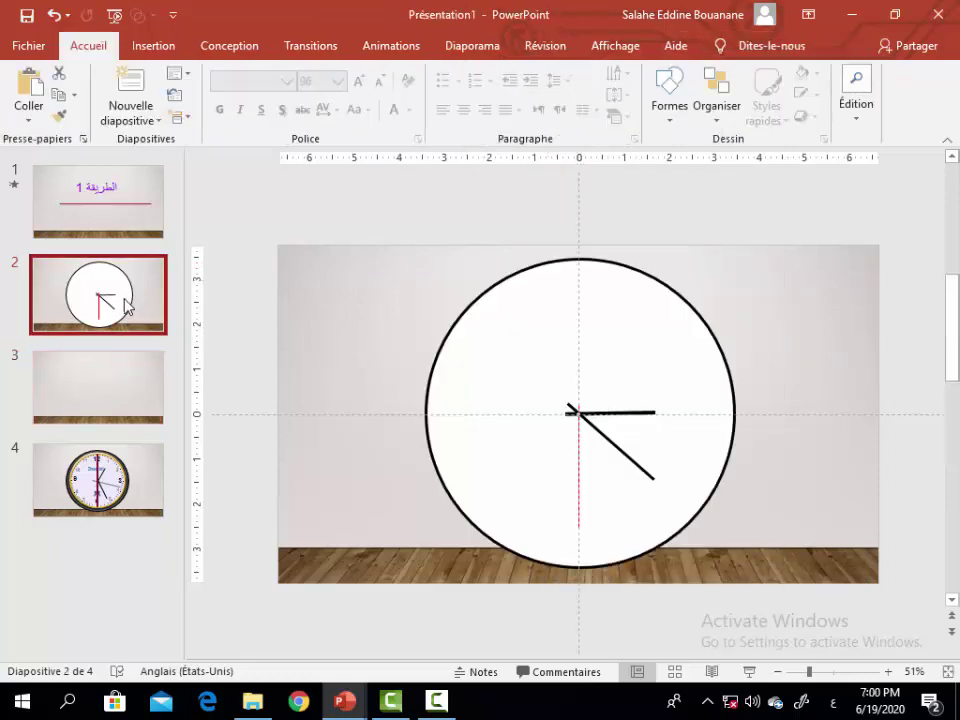
Paste the tick marks onto slide 2, then move and enlarge them to ring the clock rim at the hours.
{"action": "right_click", "coordinate": [381, 348]}
{"action": "left_click", "coordinate": [417, 376]}
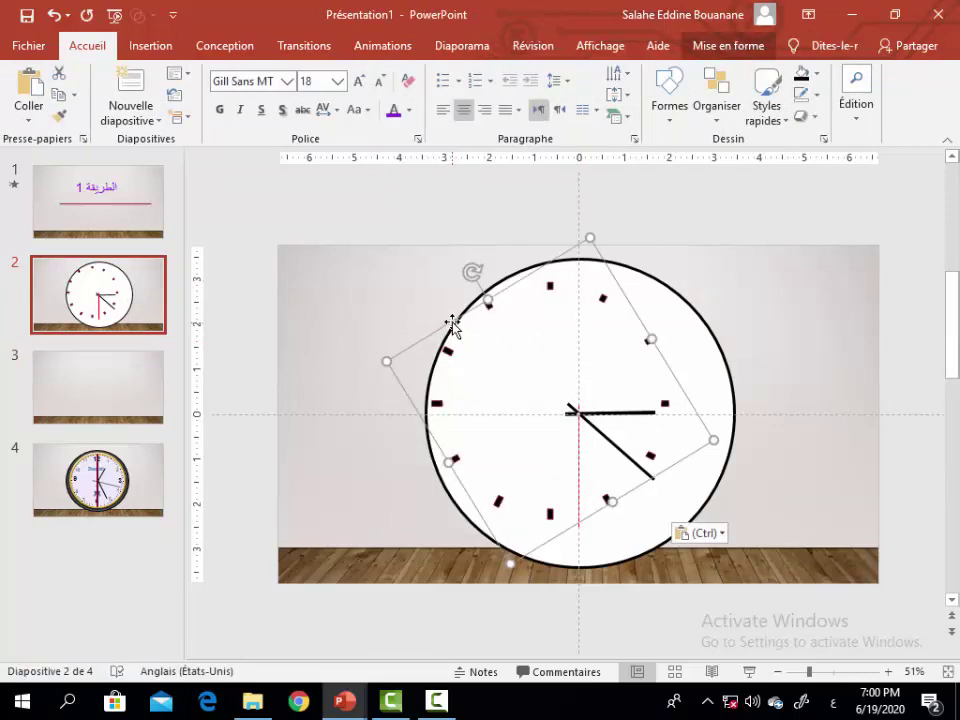
{"action": "mouse_move", "coordinate": [454, 326]}
{"action": "left_mouse_down"}
{"action": "mouse_move", "coordinate": [478, 321]}
{"action": "mouse_move", "coordinate": [482, 336]}
{"action": "left_mouse_up"}
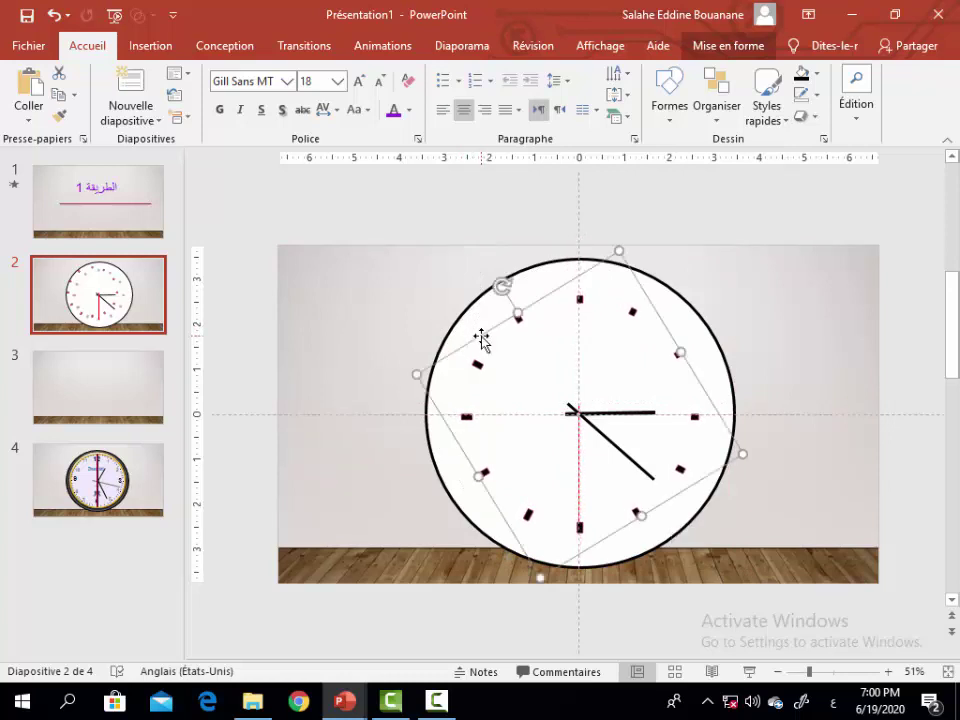
{"action": "left_click_drag", "start_coordinate": [741, 453], "coordinate": [766, 460]}
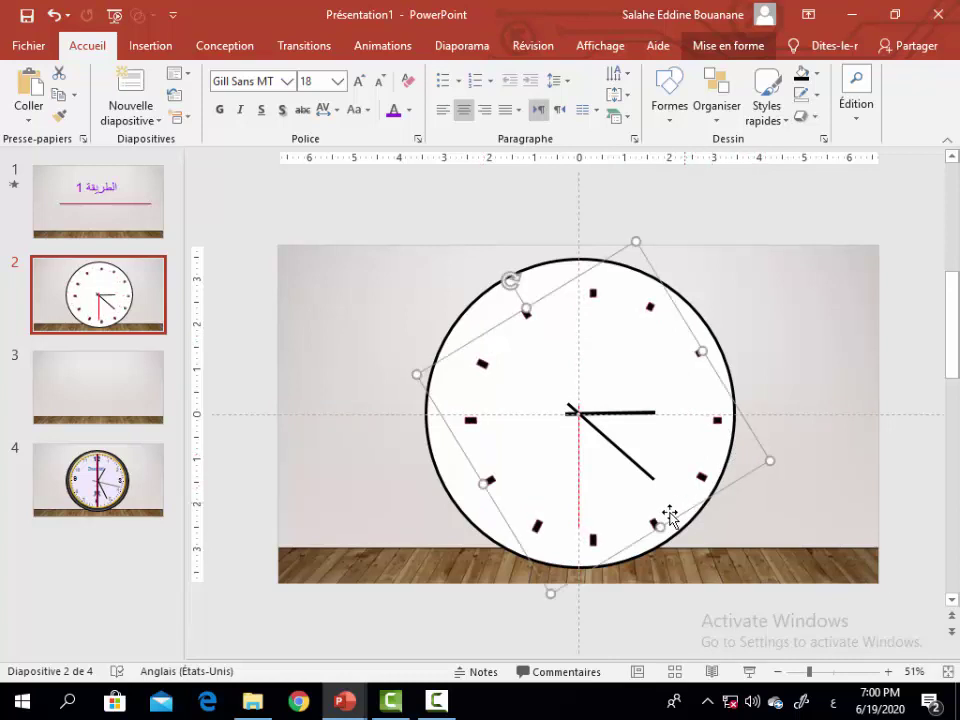
{"action": "key", "text": "Escape"}
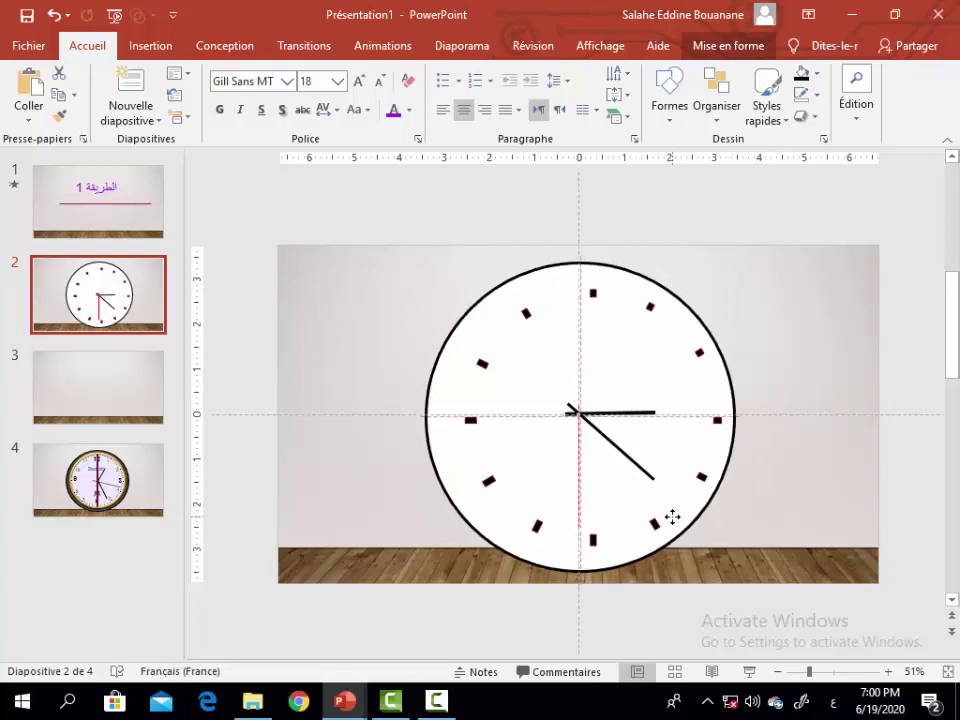
{"action": "key", "text": "ctrl+z"}
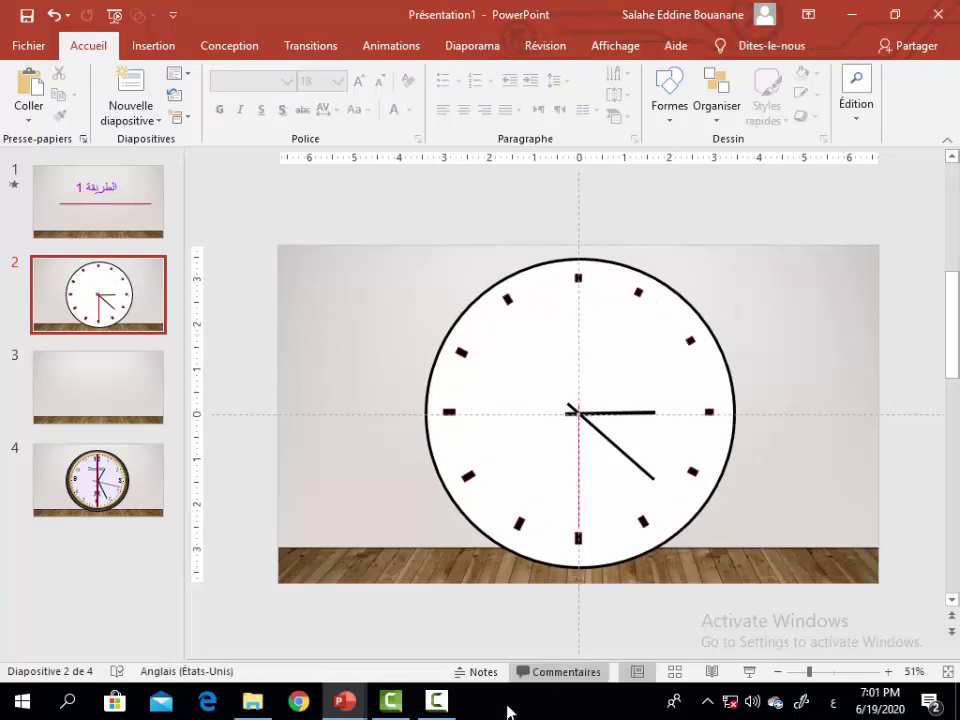
Fill the clock face with Lavender, Accent 3, Lighter 80%.
{"action": "left_click", "coordinate": [524, 299]}
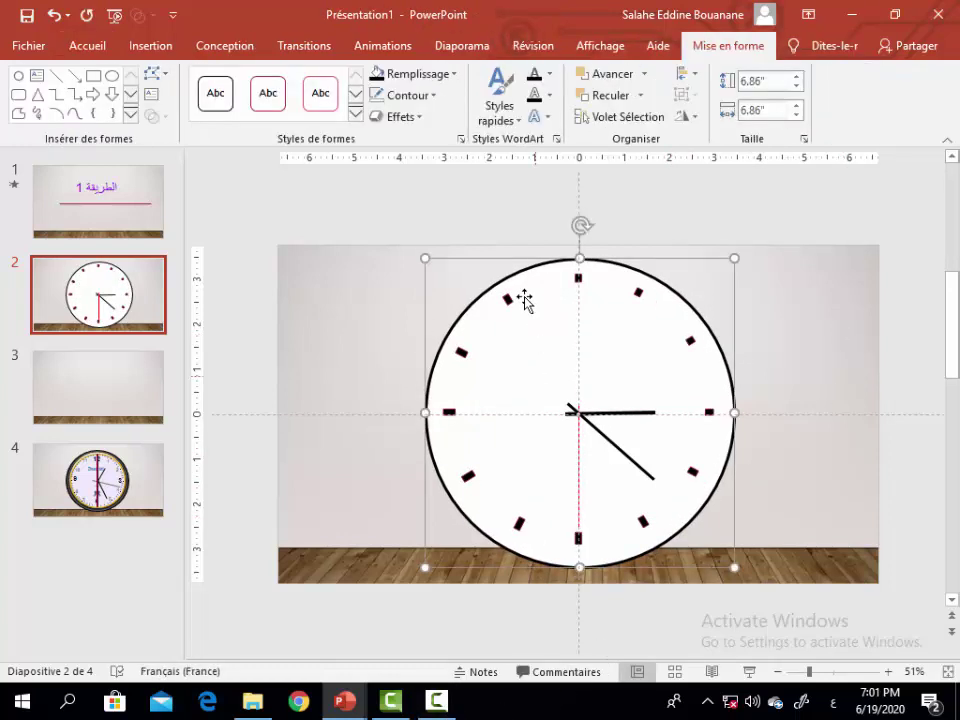
{"action": "left_click", "coordinate": [453, 75]}
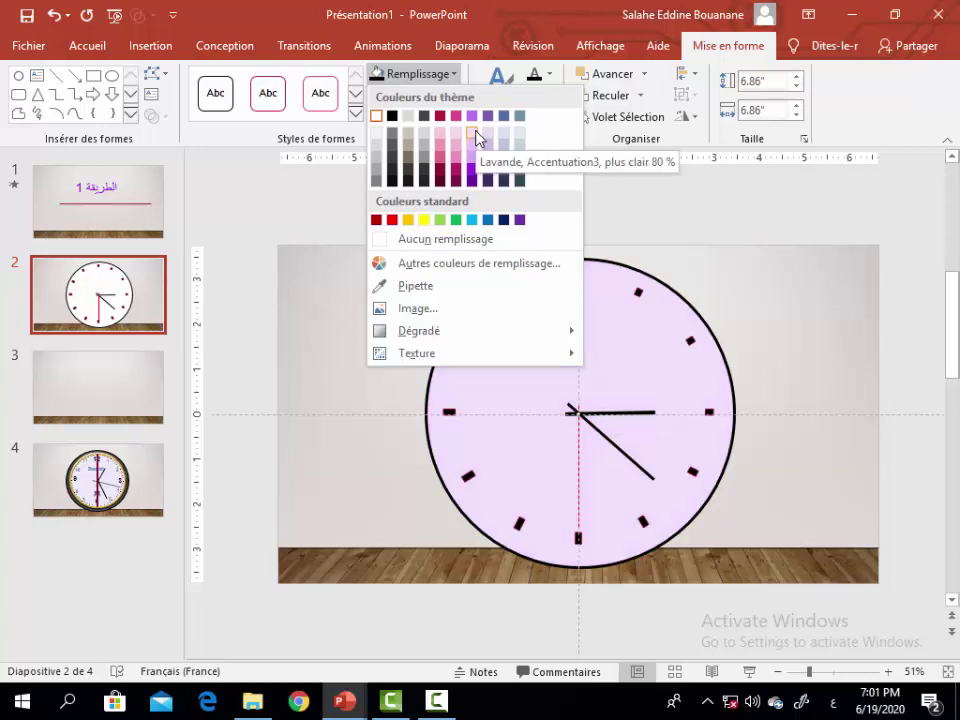
{"action": "left_click", "coordinate": [476, 133]}
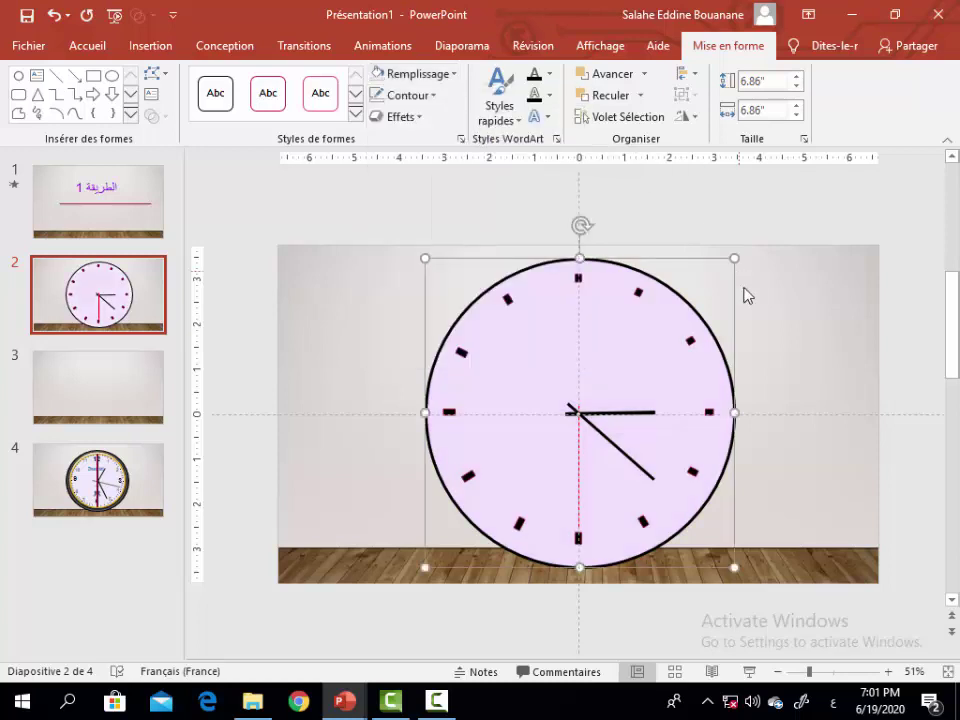
{"action": "left_click", "coordinate": [790, 305]}
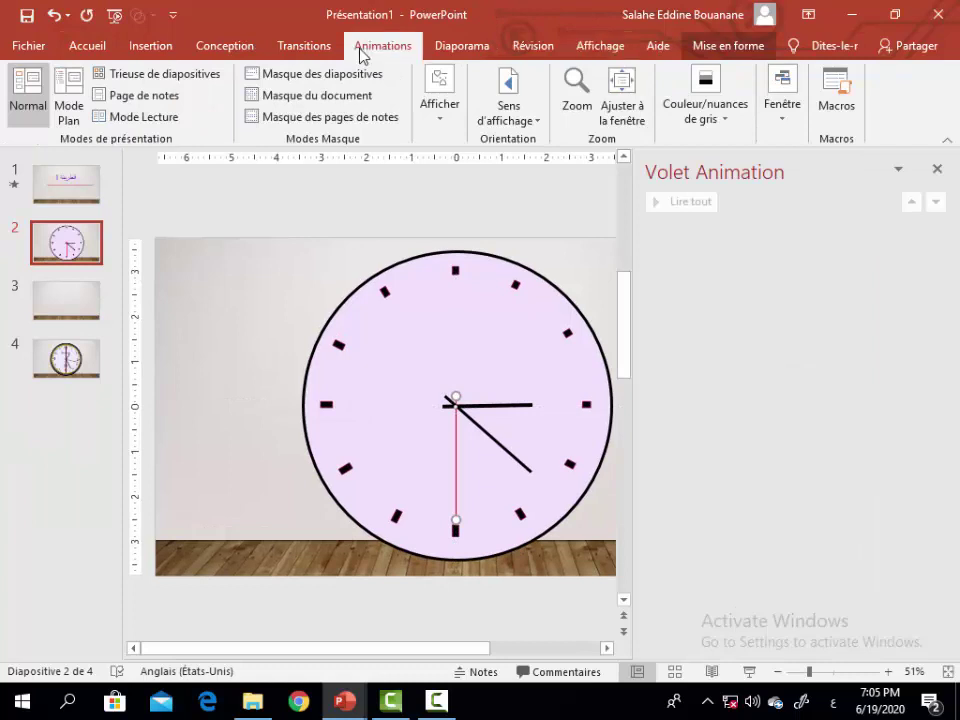
{"action": "left_click", "coordinate": [372, 47]}
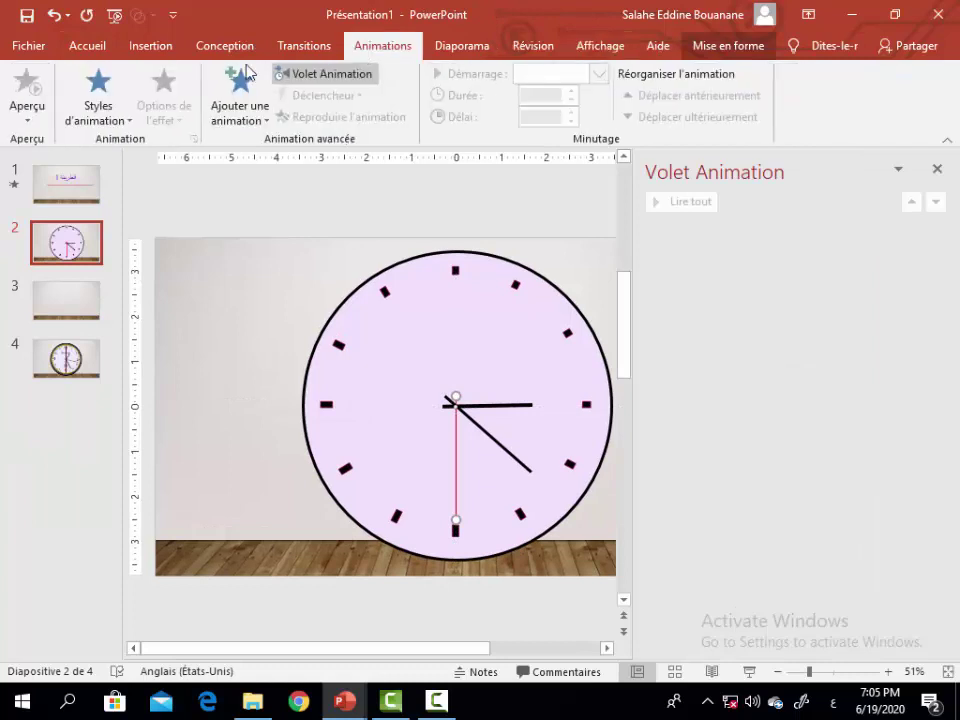
Give the red second hand an entrance animation, then add an exit effect to it.
{"action": "left_click", "coordinate": [133, 124]}
{"action": "left_click", "coordinate": [114, 262]}
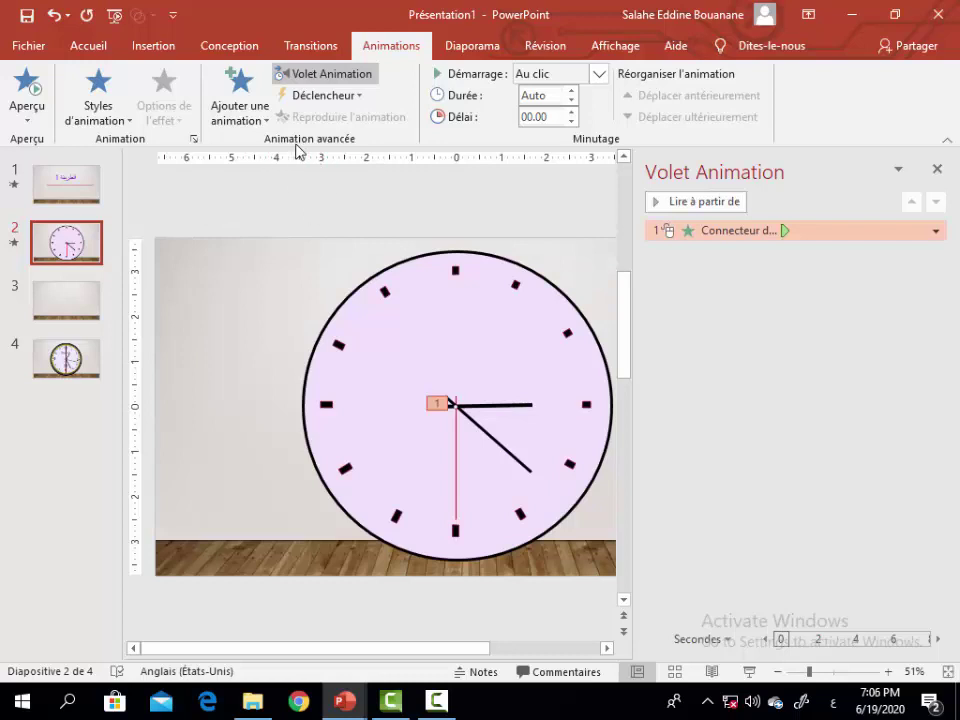
{"action": "left_click", "coordinate": [267, 124]}
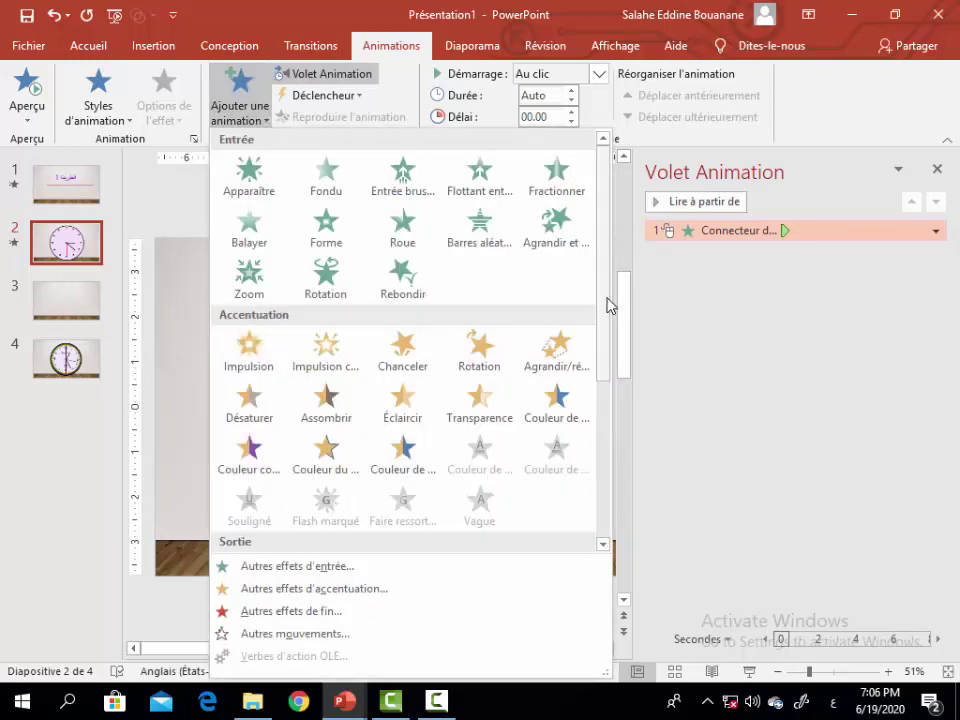
{"action": "mouse_move", "coordinate": [608, 310]}
{"action": "left_mouse_down"}
{"action": "mouse_move", "coordinate": [615, 378]}
{"action": "mouse_move", "coordinate": [606, 422]}
{"action": "left_mouse_up"}
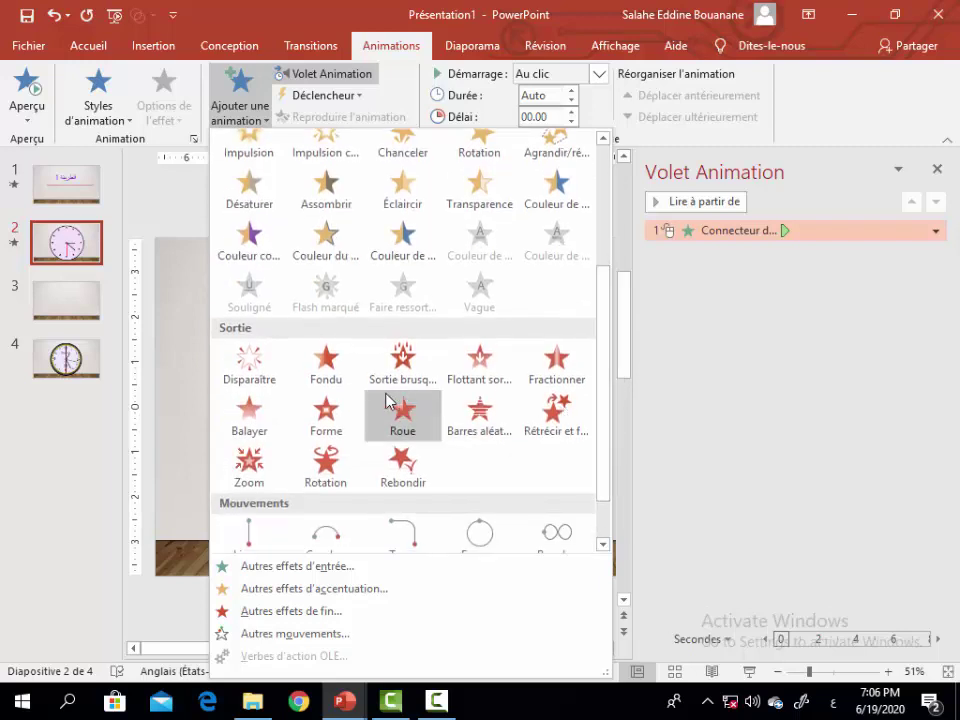
{"action": "left_click", "coordinate": [255, 372]}
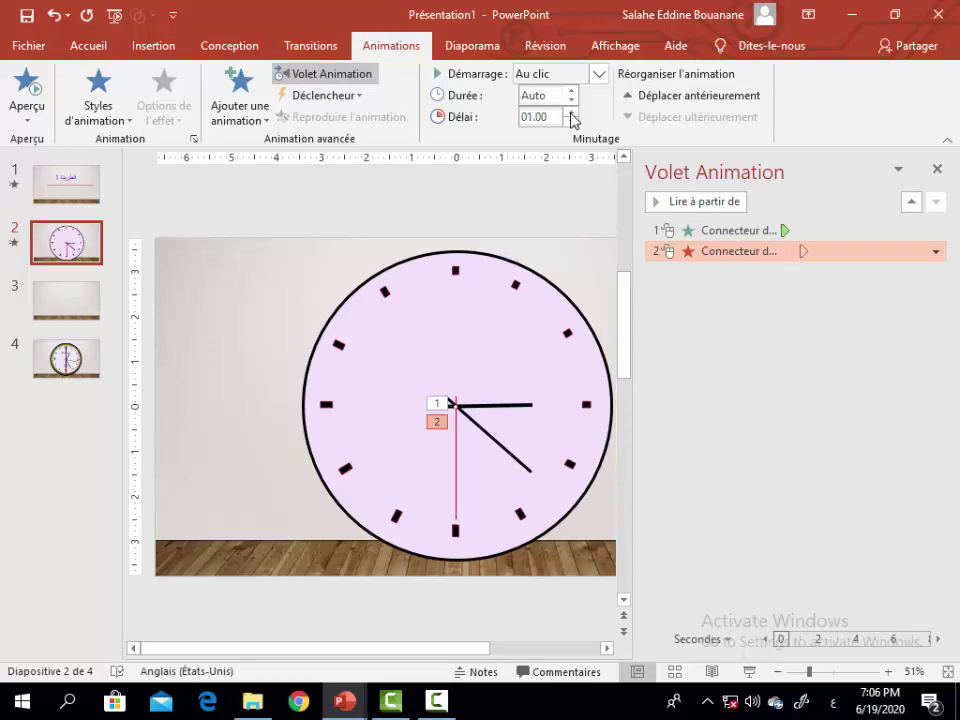
Set the exit animation's delay to 01.00 in the animation pane.
{"action": "left_click", "coordinate": [336, 75]}
{"action": "left_click", "coordinate": [336, 75]}
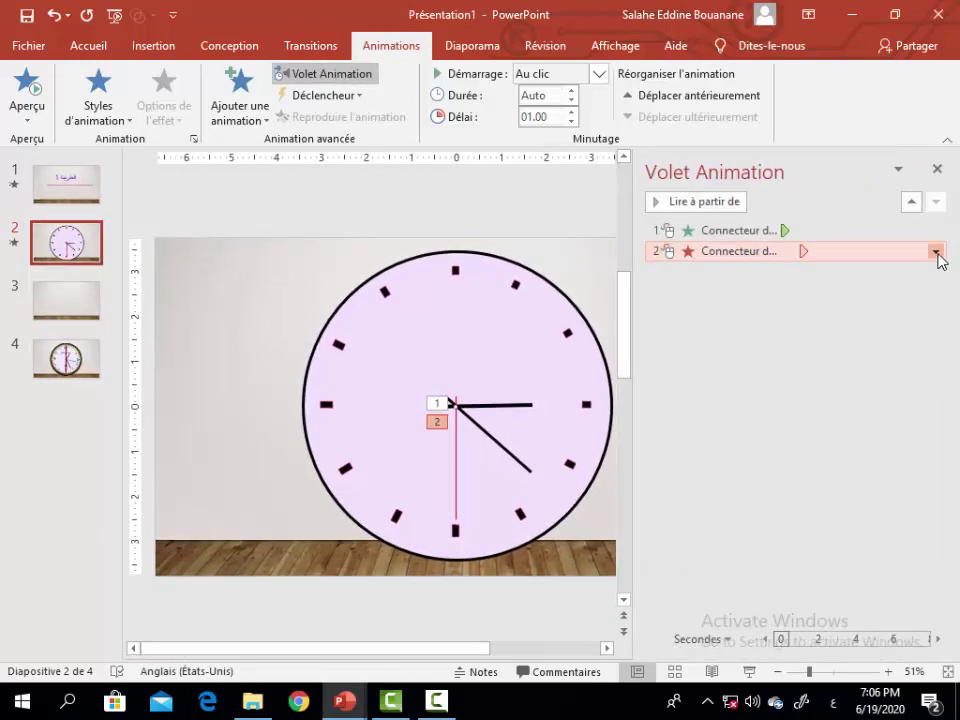
{"action": "left_click", "coordinate": [936, 253]}
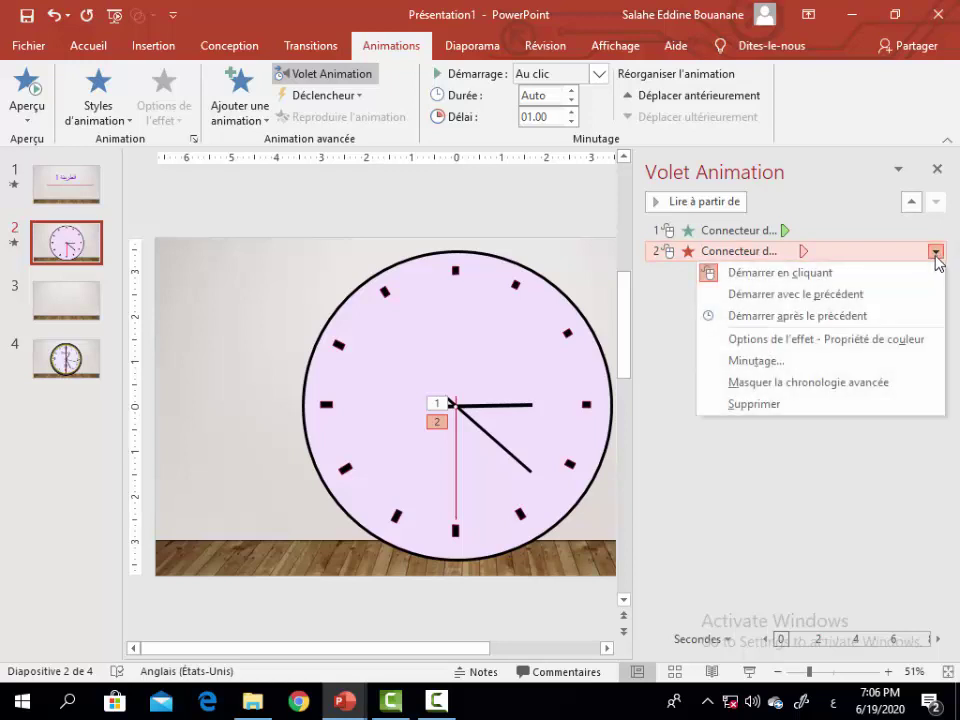
Set the Disparaître exit effect's sound to Cliquer and confirm with OK.
{"action": "left_click", "coordinate": [840, 342]}
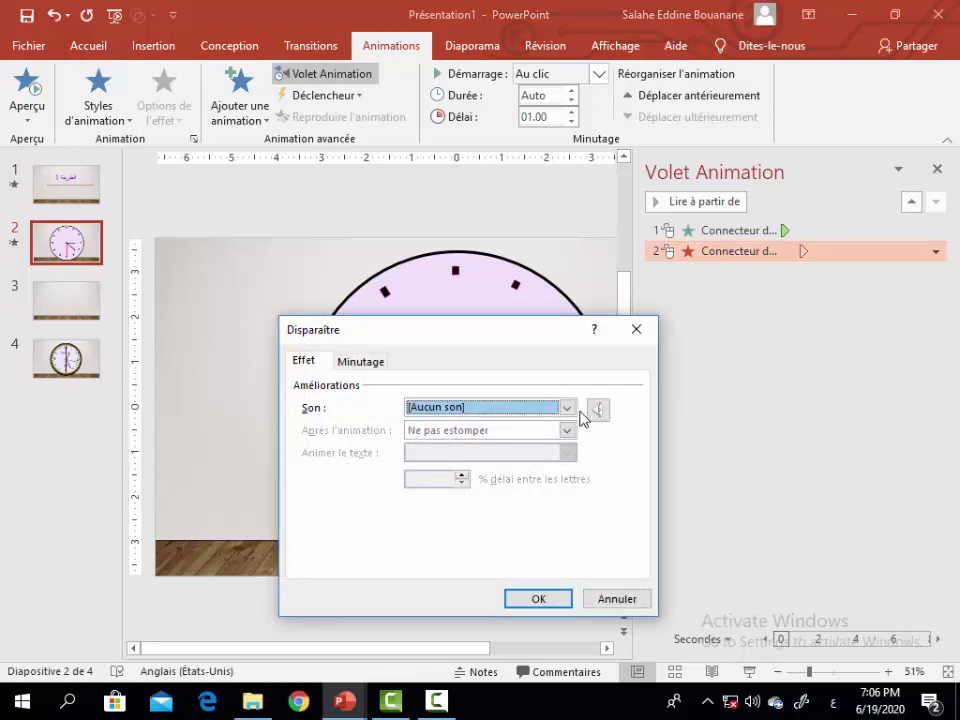
{"action": "left_click", "coordinate": [567, 408]}
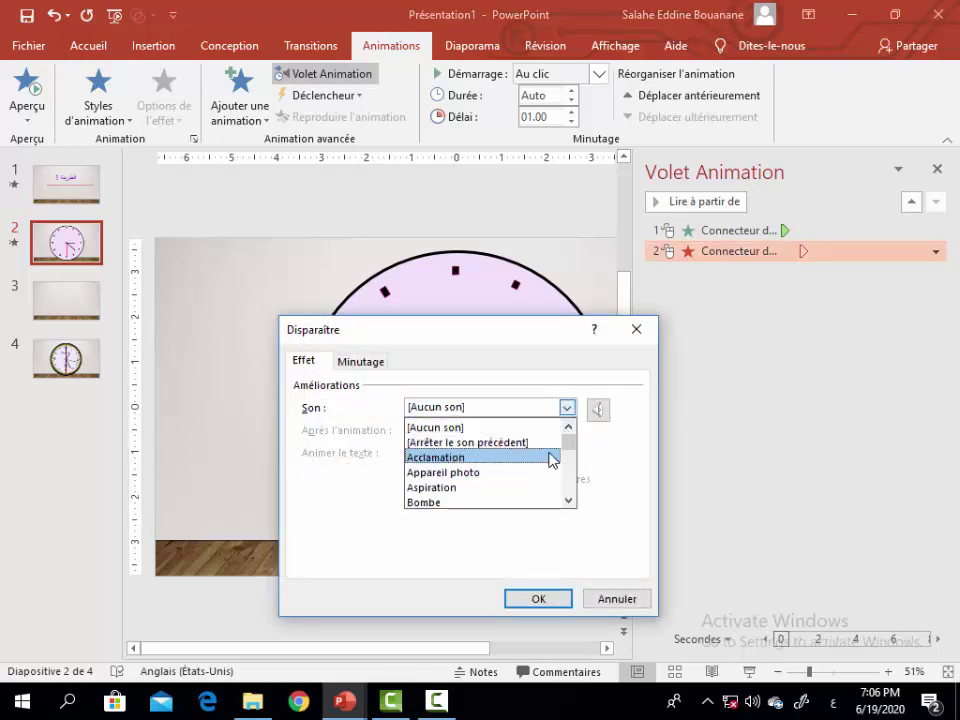
{"action": "scroll", "coordinate": [572, 459], "scroll_direction": "down", "scroll_amount": 1}
{"action": "scroll", "coordinate": [572, 459], "scroll_direction": "down", "scroll_amount": 1}
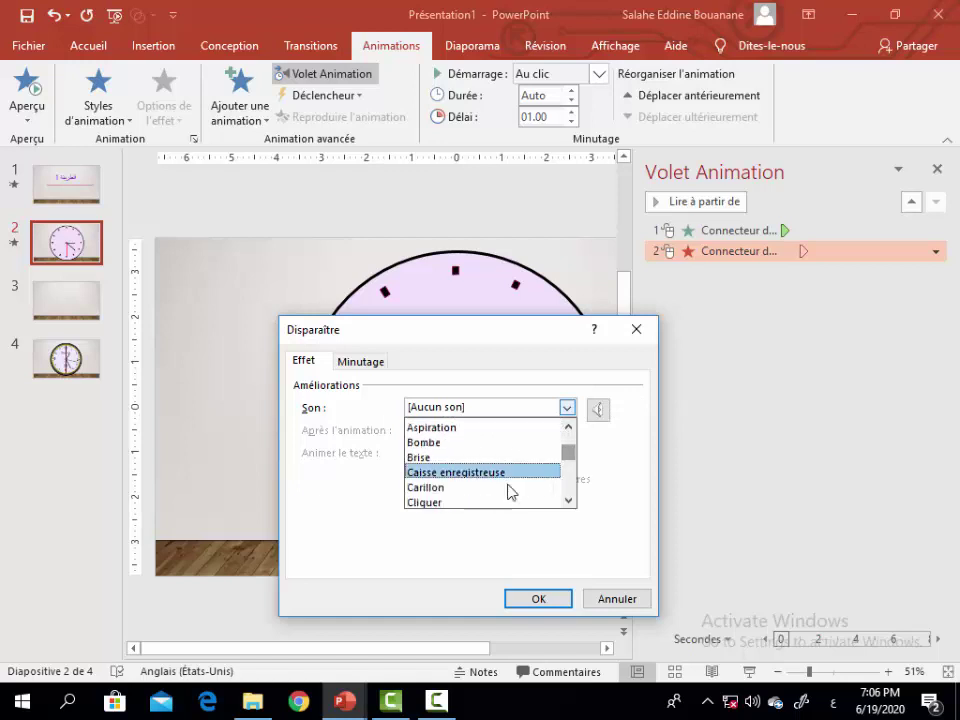
{"action": "left_click", "coordinate": [486, 502]}
{"action": "left_click", "coordinate": [538, 600]}
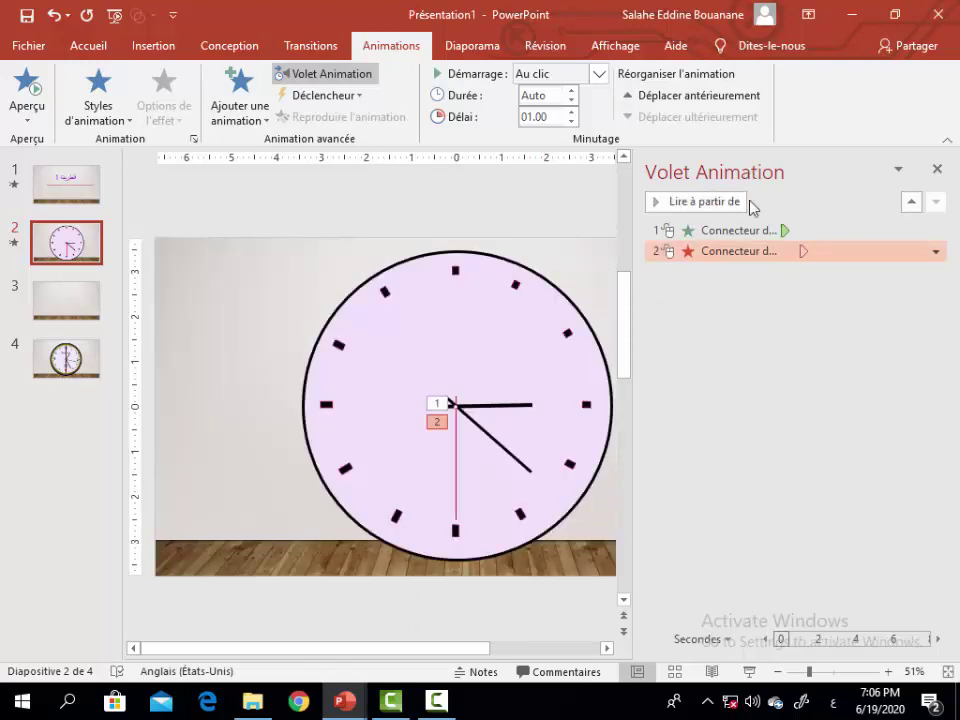
Duplicate the red second hand with Ctrl+D, seat the copy on the pivot and tilt it slightly.
{"action": "left_click", "coordinate": [937, 169]}
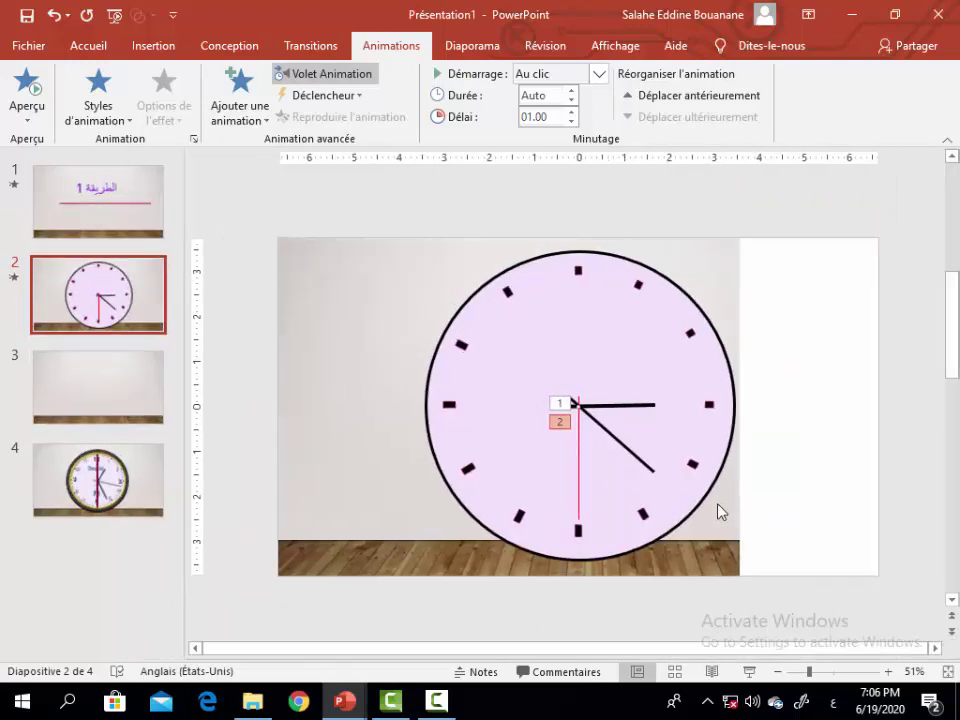
{"action": "left_click", "coordinate": [576, 500]}
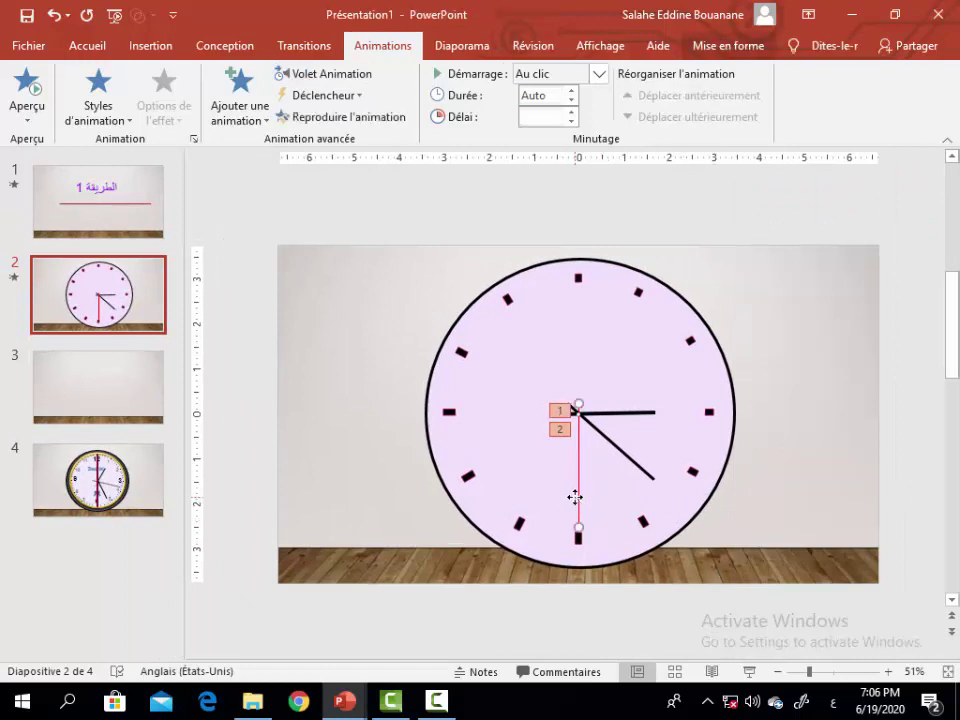
{"action": "key", "text": "ctrl+d"}
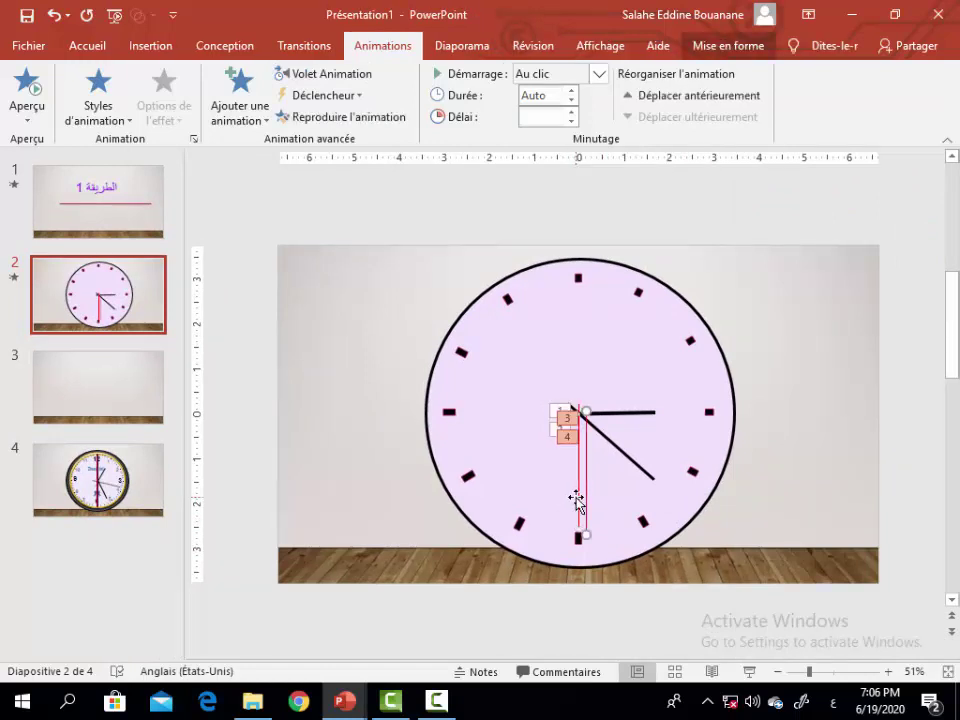
{"action": "left_click_drag", "start_coordinate": [590, 514], "coordinate": [572, 506]}
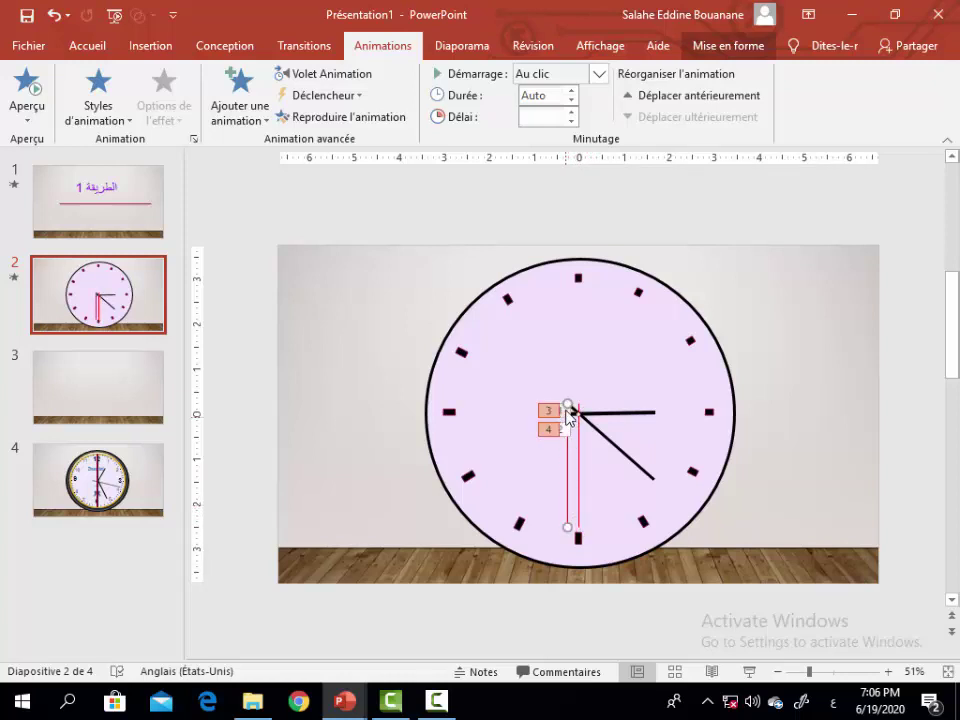
{"action": "left_click_drag", "start_coordinate": [571, 405], "coordinate": [580, 404]}
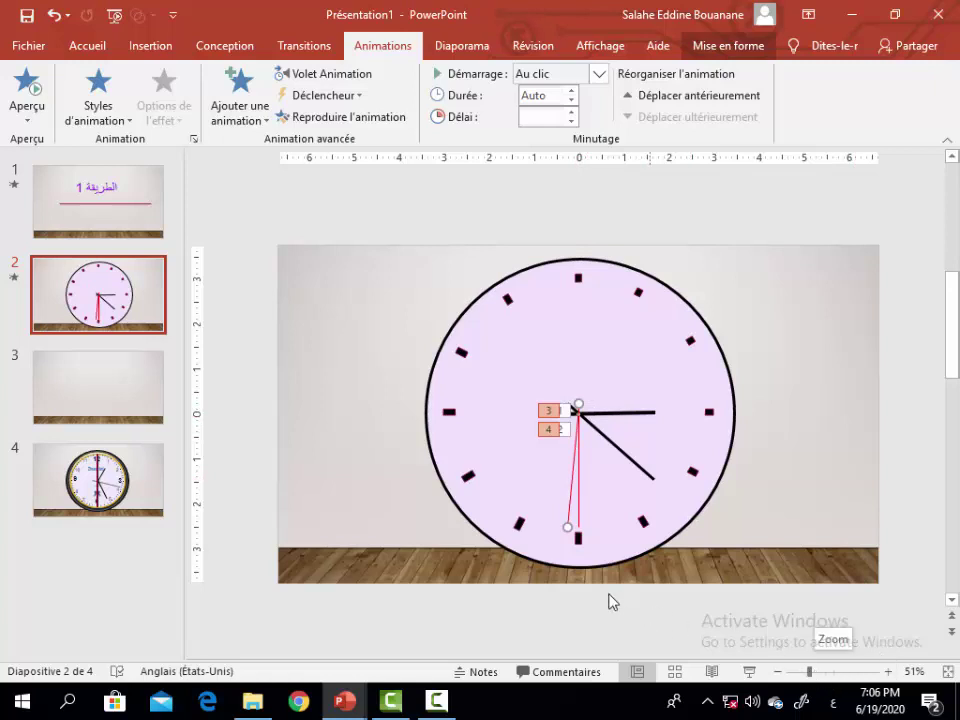
Add two more duplicates of the hand, each one step further round the dial.
{"action": "key", "text": "ctrl+d"}
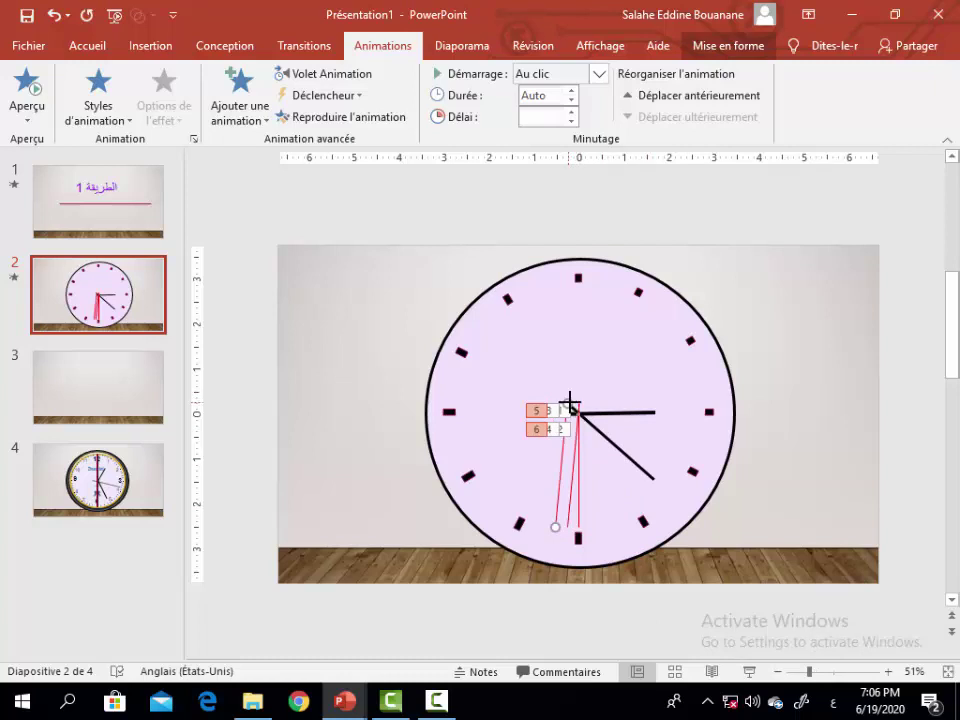
{"action": "left_click", "coordinate": [574, 403]}
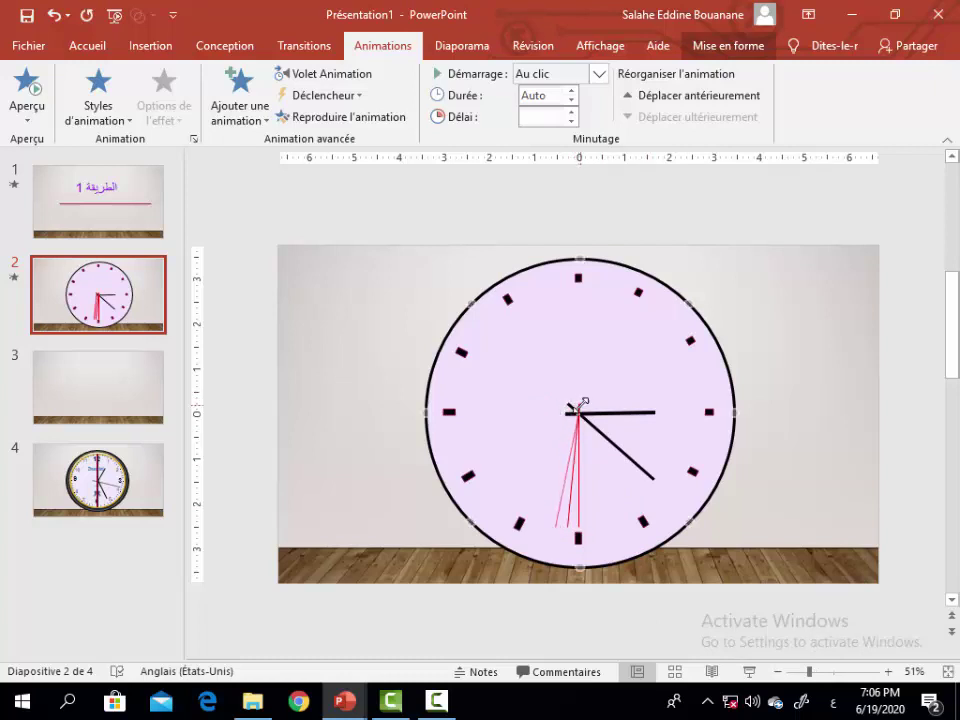
{"action": "left_click", "coordinate": [583, 402]}
{"action": "key", "text": "ctrl+d"}
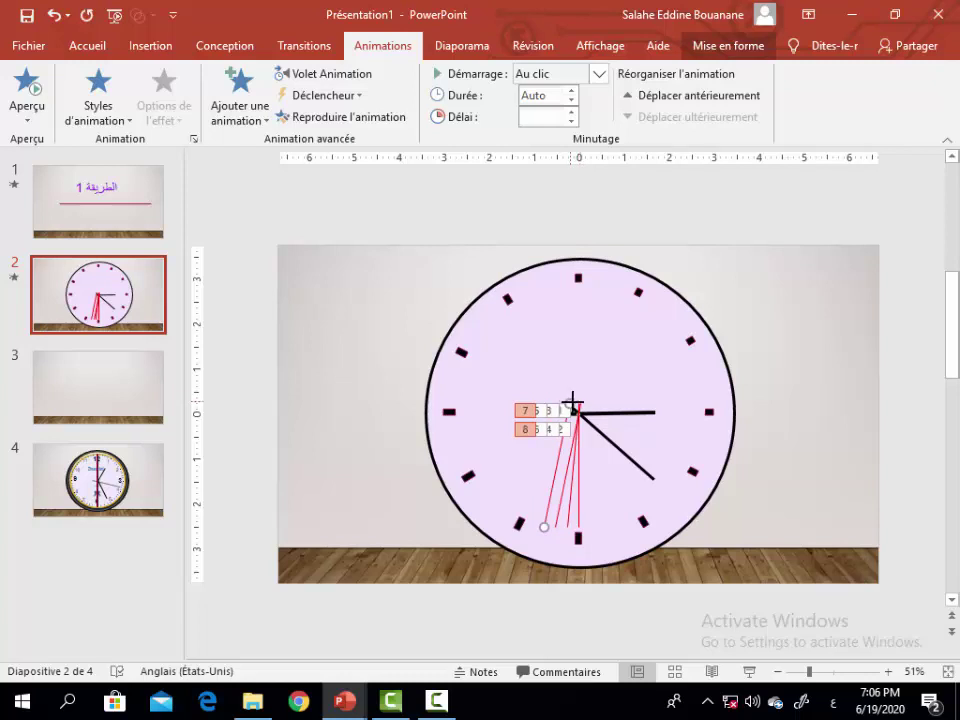
{"action": "left_click", "coordinate": [572, 403]}
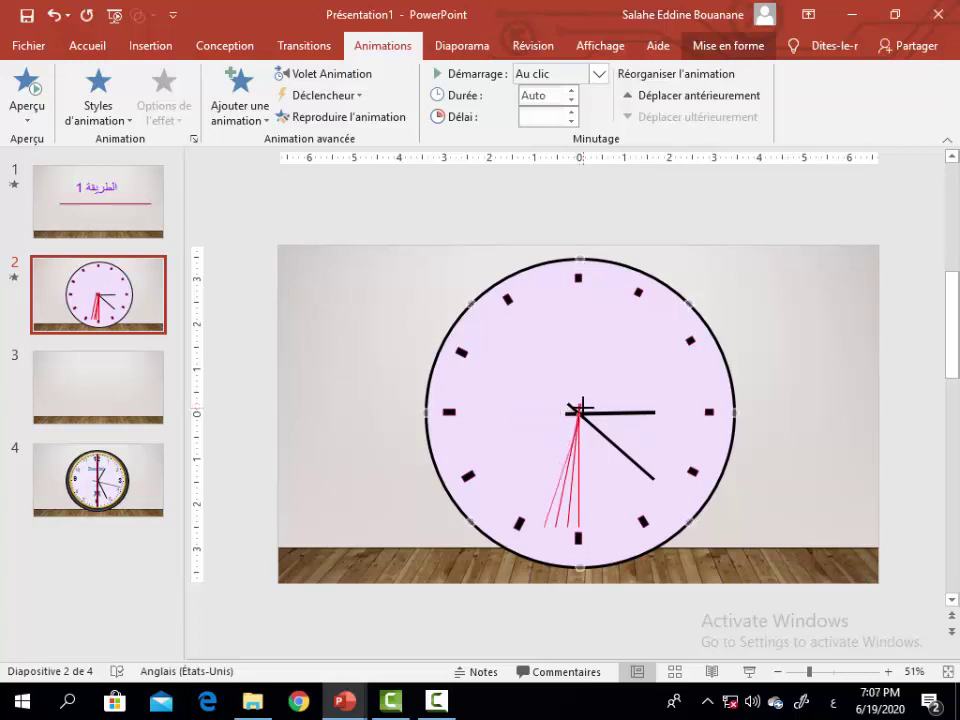
{"action": "left_click", "coordinate": [581, 408]}
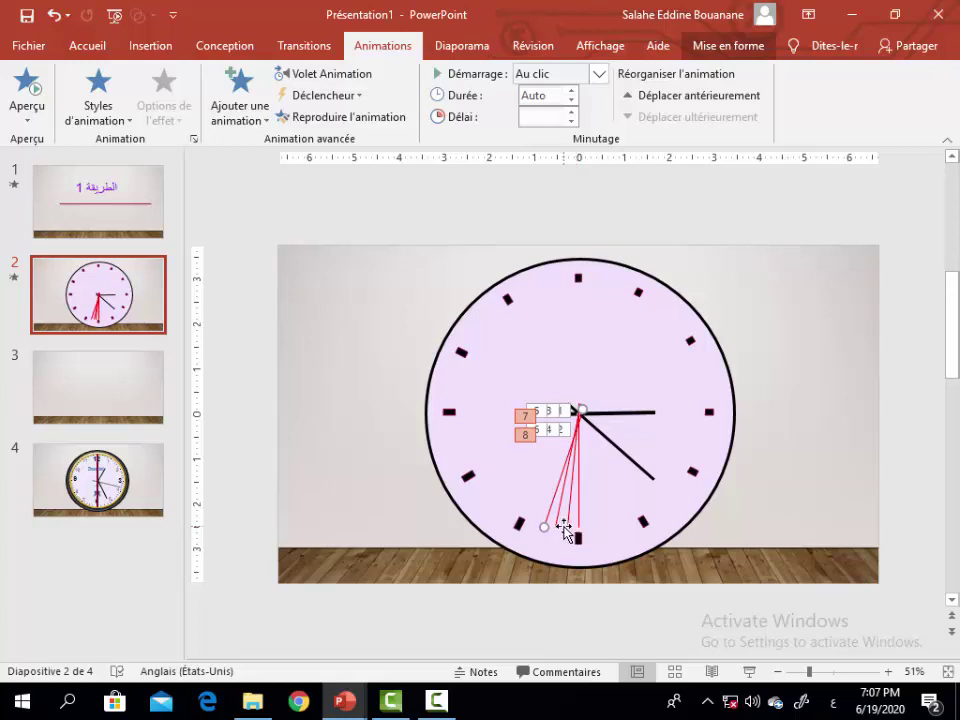
Add two further hand copies toward the lower-left, adjusting their tips and centre ends.
{"action": "key", "text": "ctrl+d"}
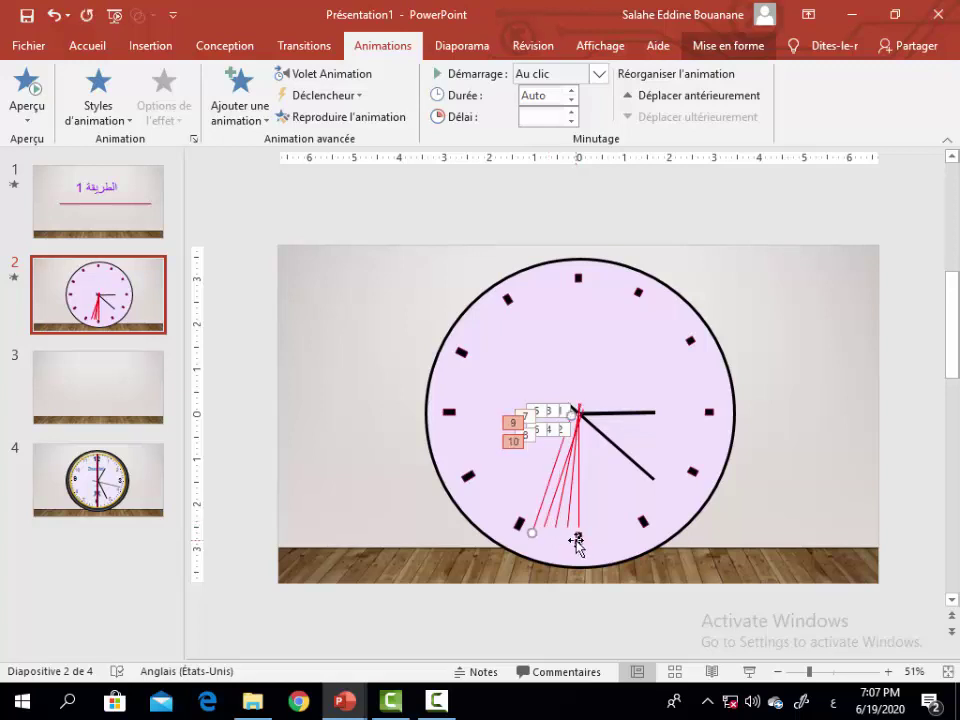
{"action": "left_click_drag", "start_coordinate": [577, 541], "coordinate": [533, 530]}
{"action": "key", "text": "Escape"}
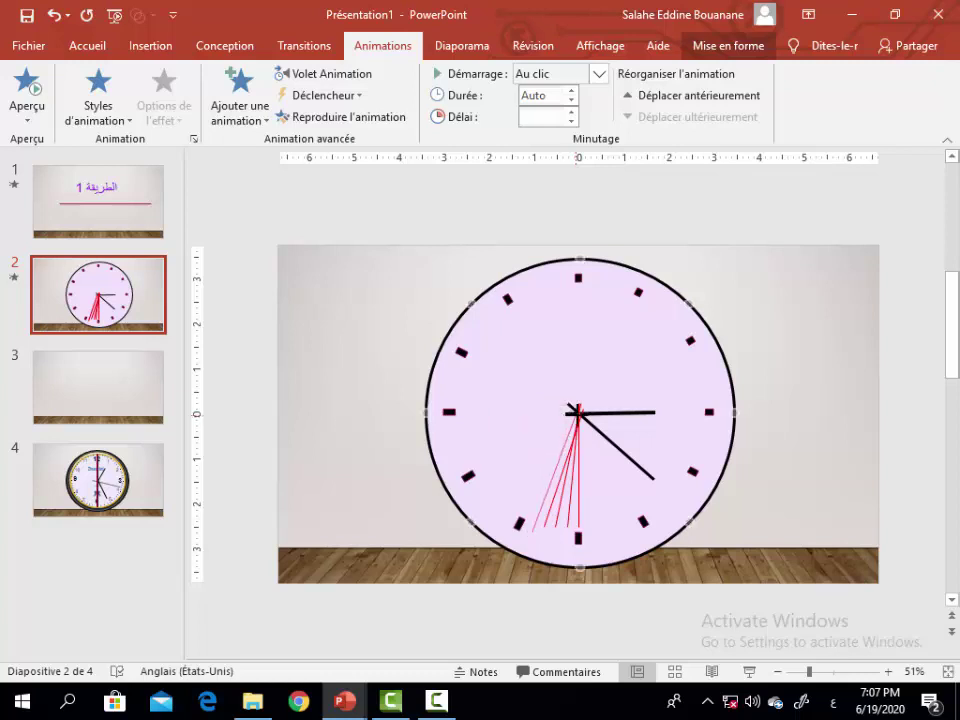
{"action": "left_click", "coordinate": [563, 490]}
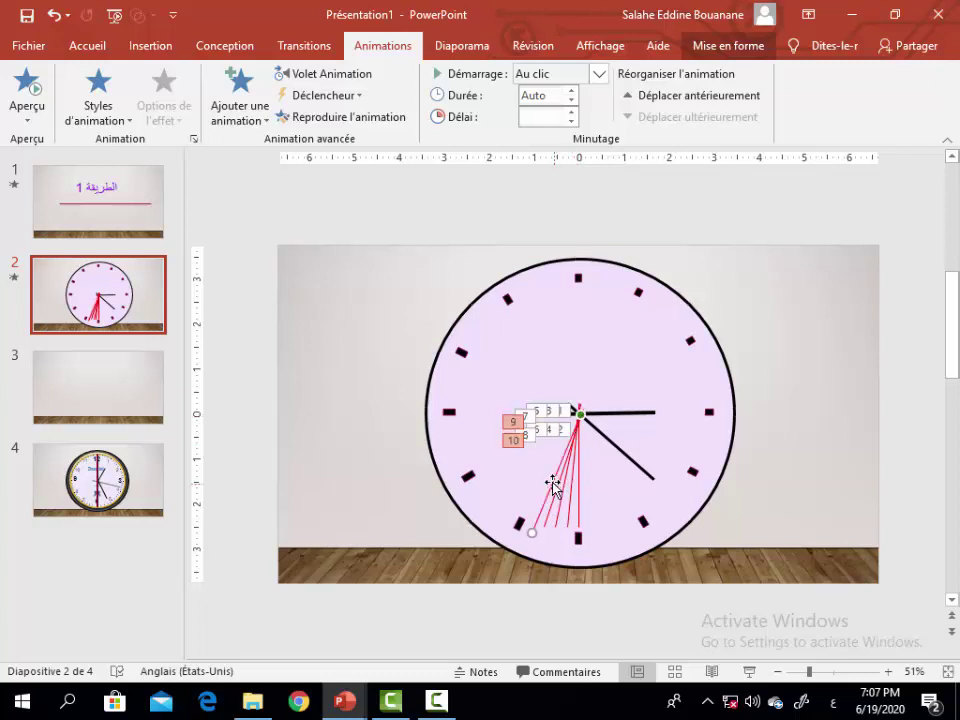
{"action": "key", "text": "Escape"}
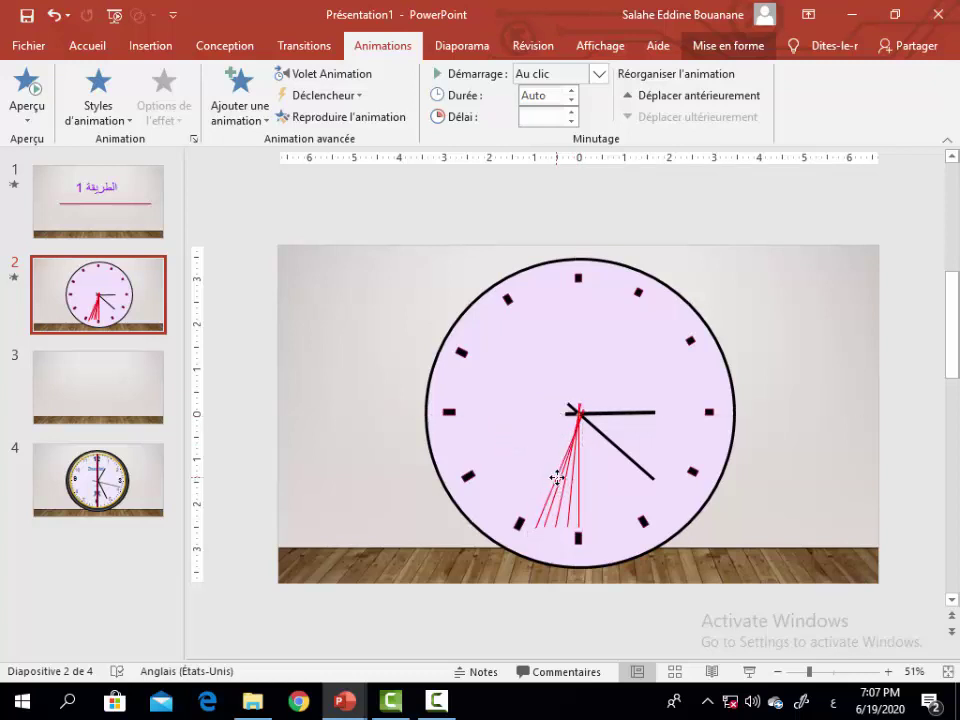
{"action": "left_click_drag", "start_coordinate": [557, 478], "coordinate": [557, 480]}
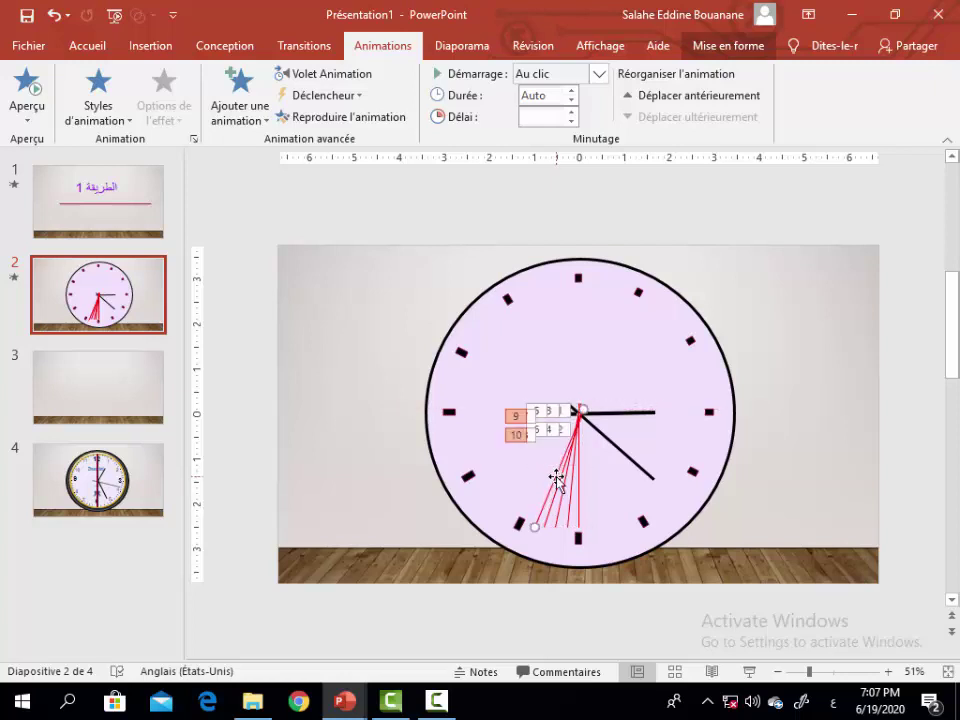
{"action": "key", "text": "ctrl+d"}
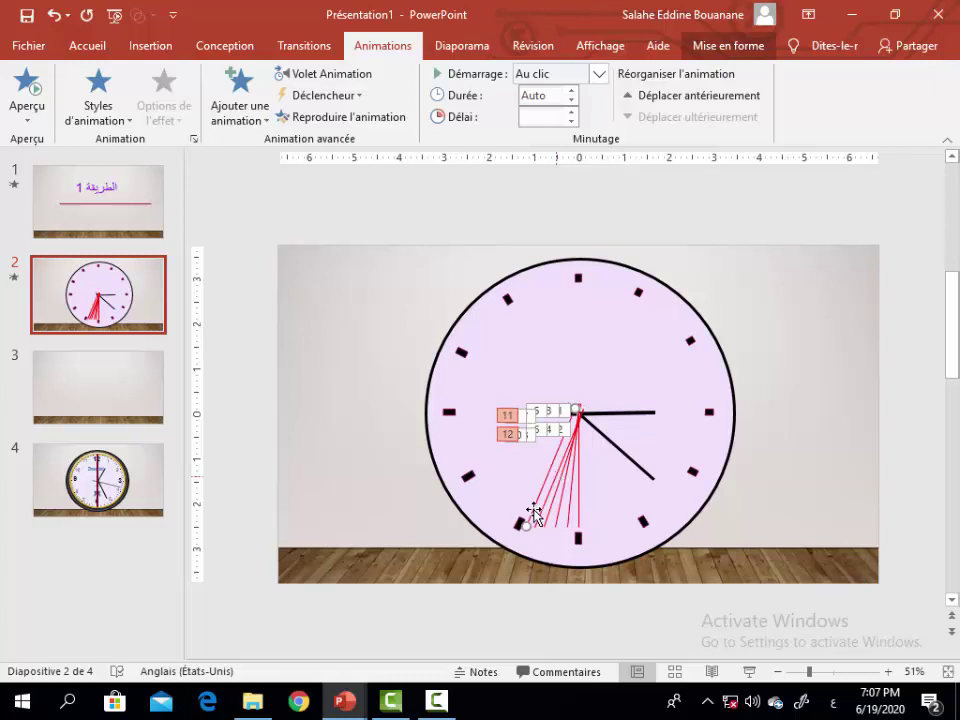
{"action": "left_click_drag", "start_coordinate": [526, 526], "coordinate": [520, 518]}
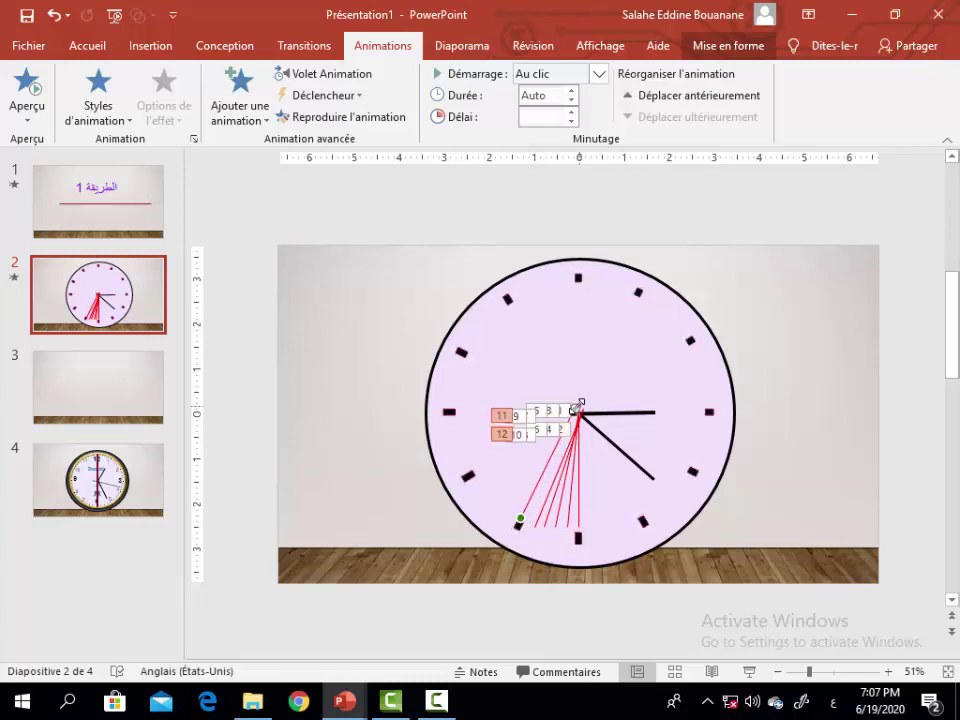
{"action": "left_click_drag", "start_coordinate": [578, 411], "coordinate": [581, 409]}
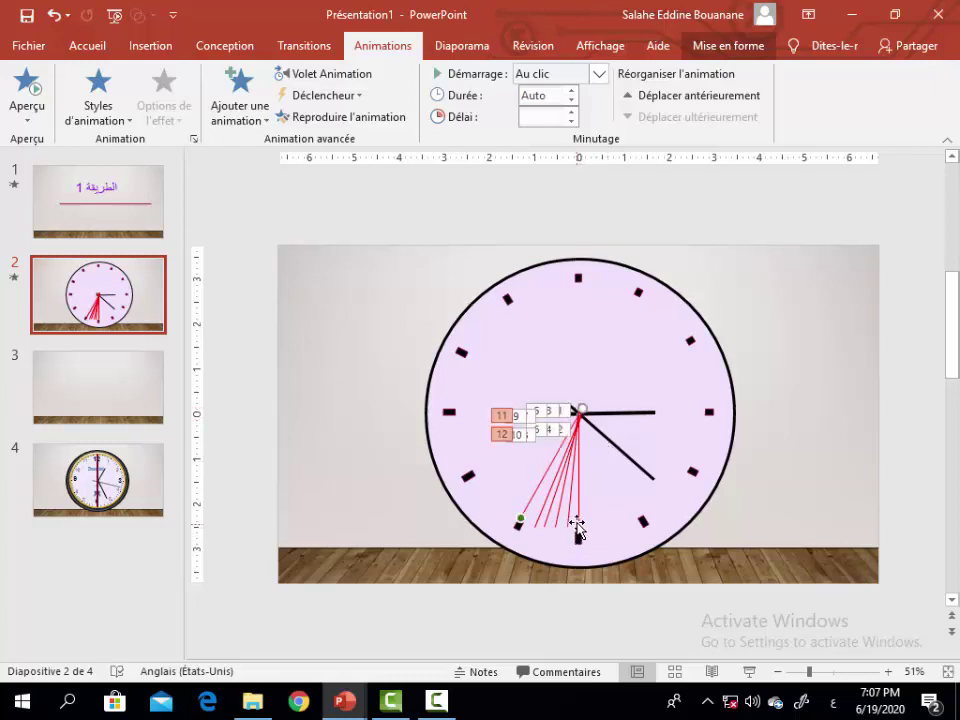
{"action": "left_click_drag", "start_coordinate": [569, 524], "coordinate": [575, 543]}
{"action": "left_click", "coordinate": [749, 671]}
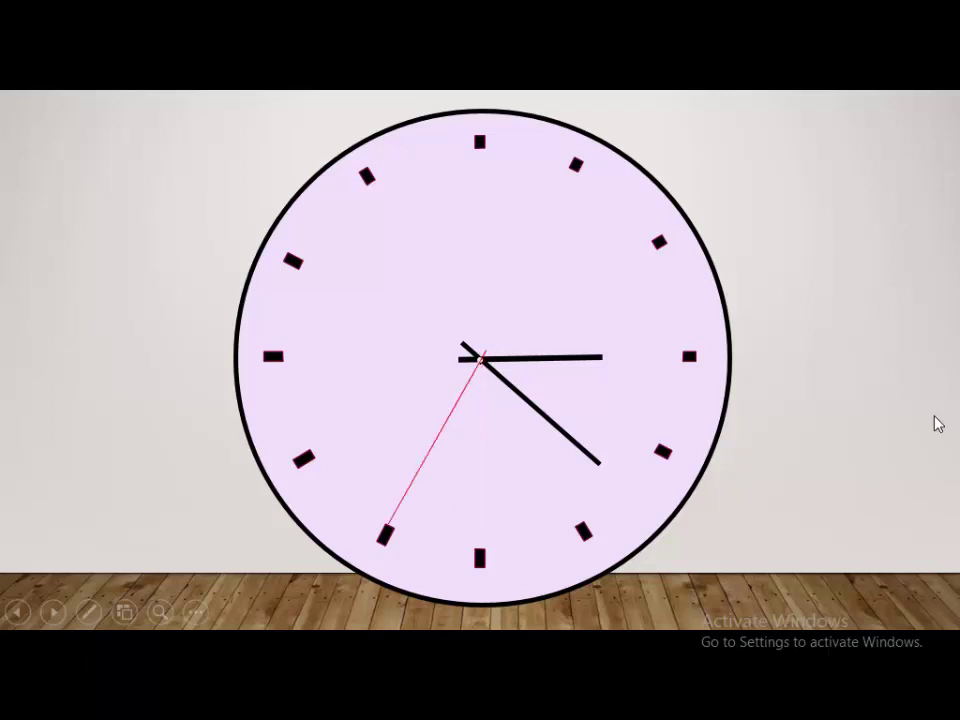
{"action": "key", "text": "Escape"}
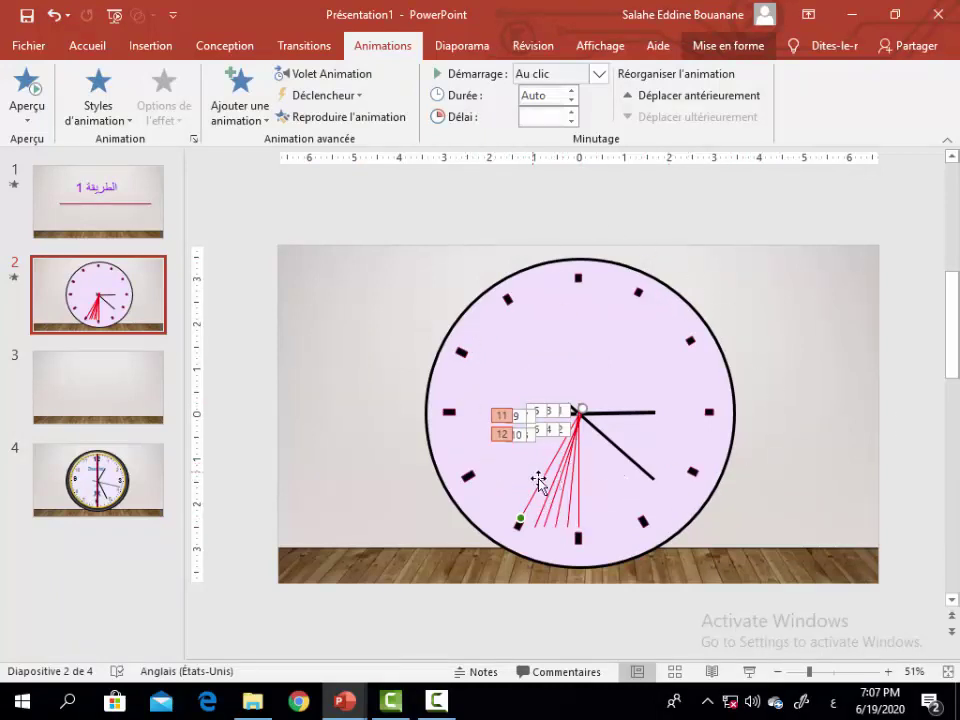
Paste and Ctrl-drag new red hand copies, each a step further left.
{"action": "key", "text": "ctrl+v"}
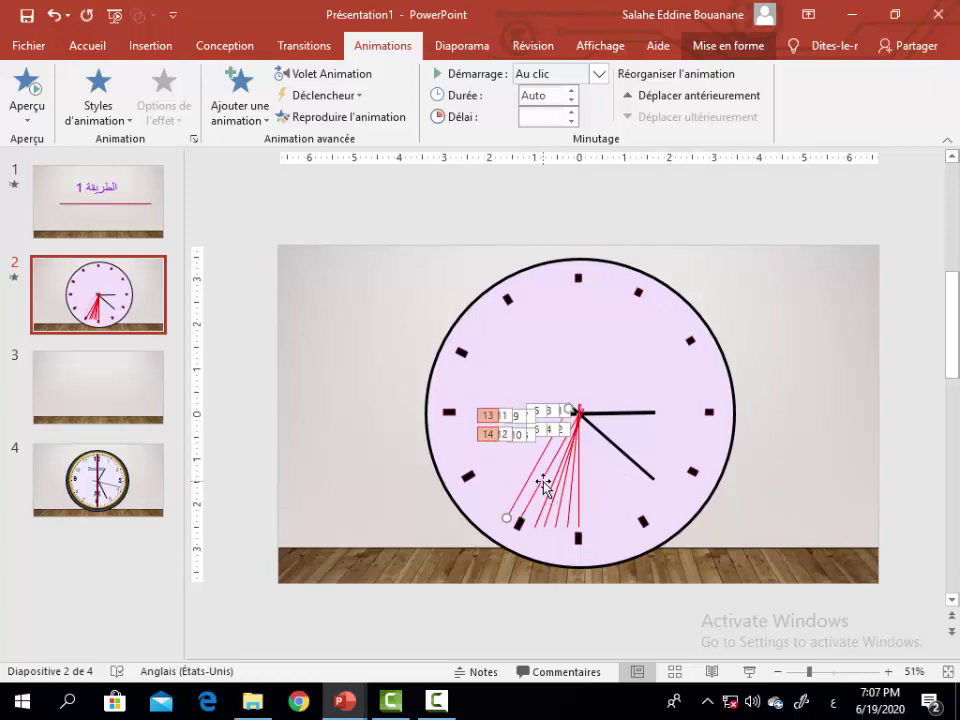
{"action": "left_click", "coordinate": [572, 408]}
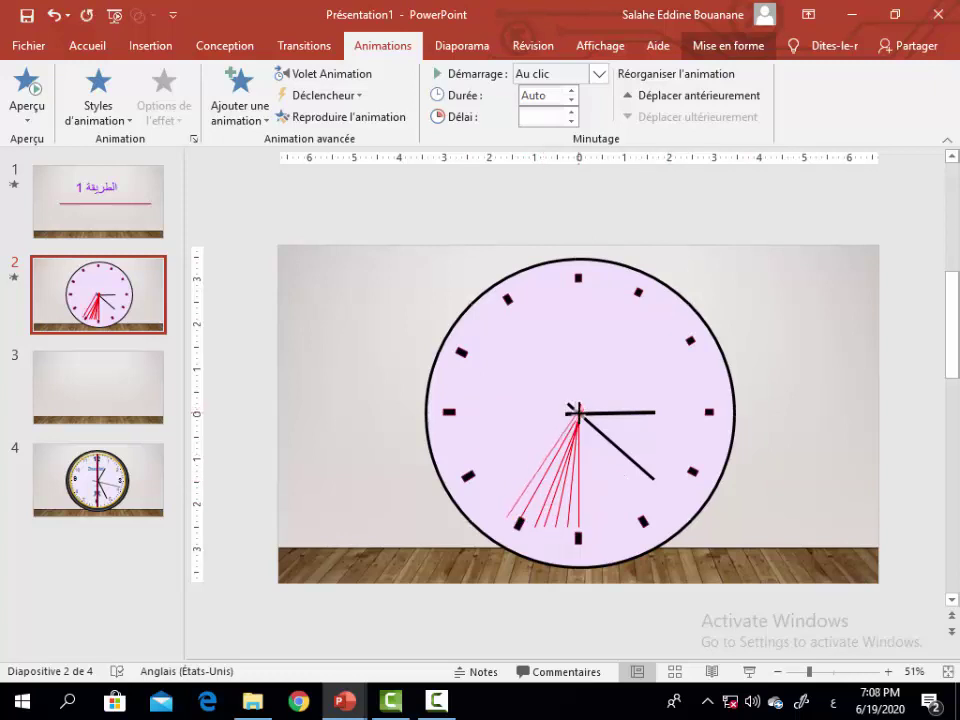
{"action": "left_click", "coordinate": [564, 442]}
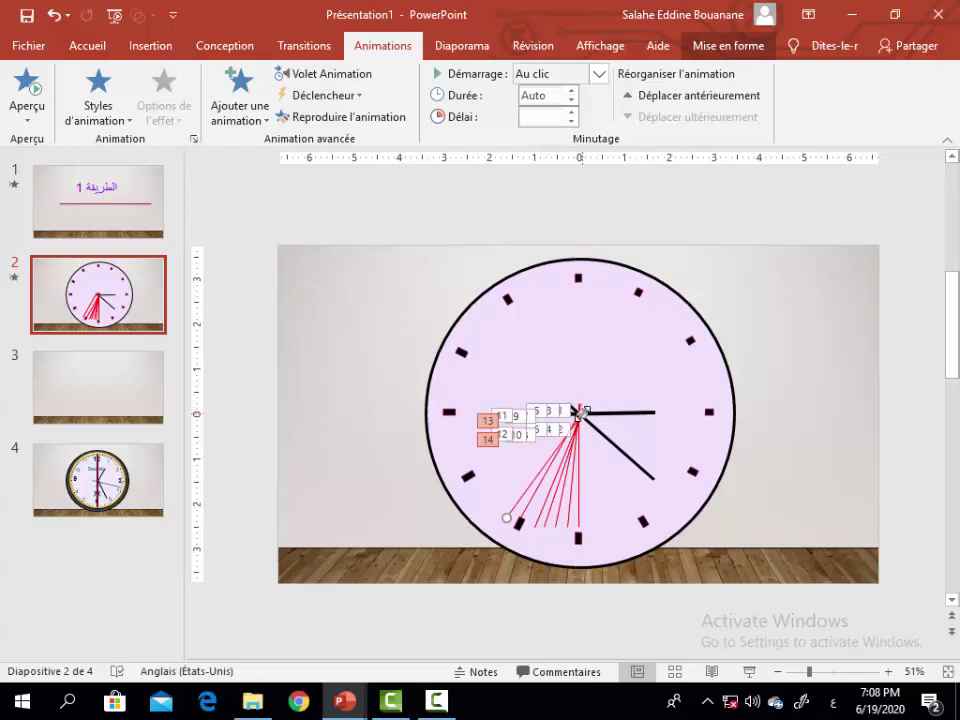
{"action": "left_click_drag", "start_coordinate": [566, 445], "coordinate": [538, 453], "text": "ctrl"}
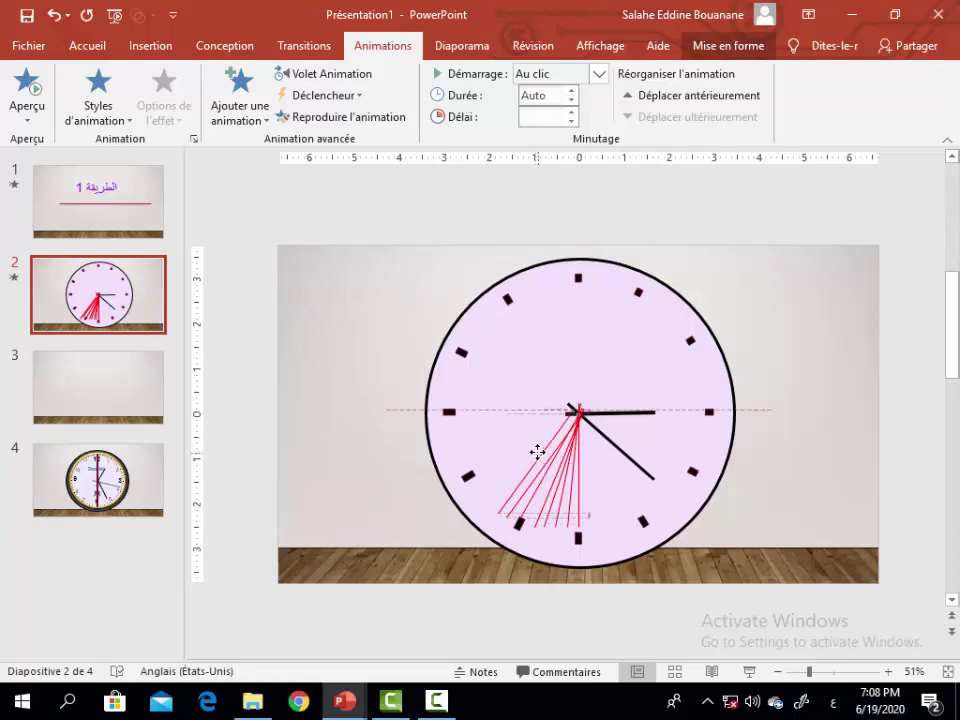
{"action": "left_click_drag", "start_coordinate": [538, 453], "coordinate": [540, 450]}
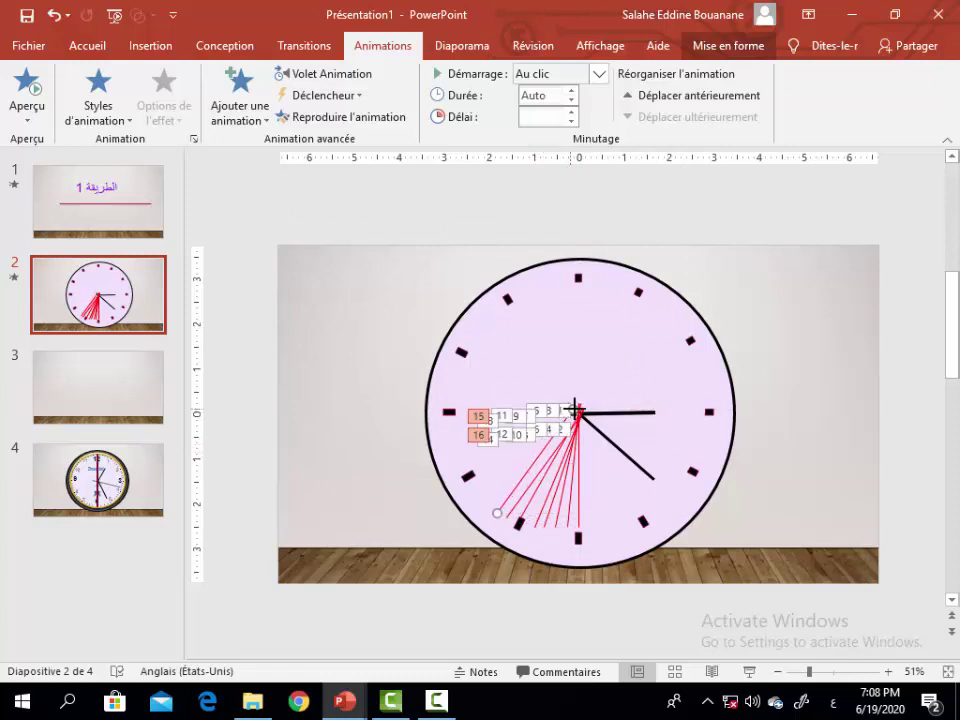
{"action": "left_click", "coordinate": [578, 410]}
{"action": "left_click", "coordinate": [576, 411]}
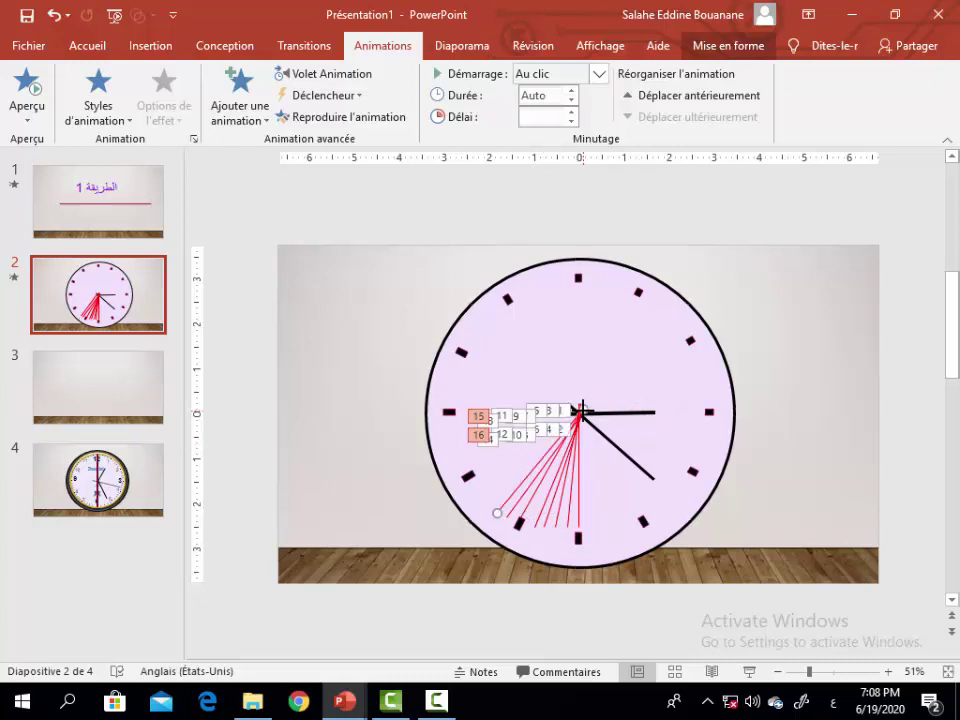
{"action": "left_click_drag", "start_coordinate": [580, 411], "coordinate": [576, 408]}
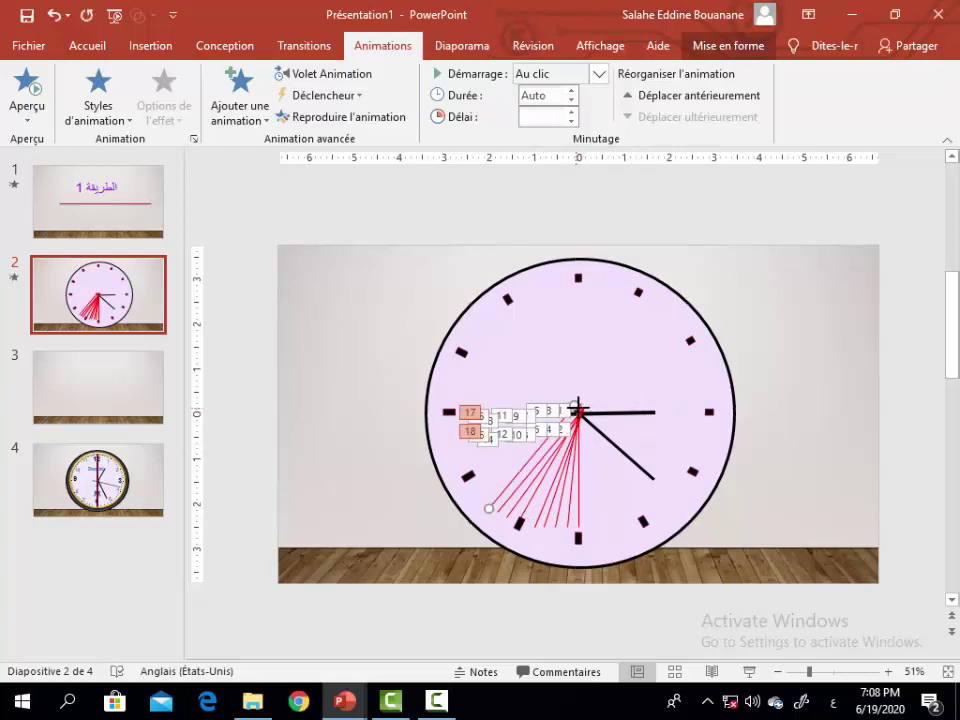
{"action": "left_click", "coordinate": [577, 409]}
Copy the leftmost hand toward eight o'clock and align its inner end with the centre.
{"action": "left_click", "coordinate": [514, 479]}
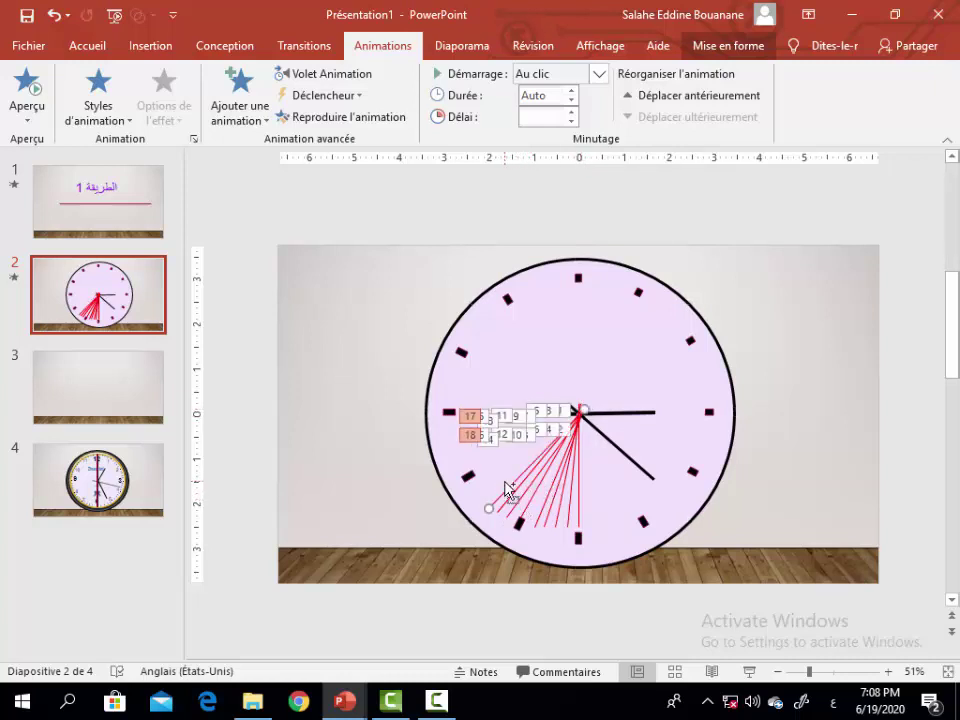
{"action": "mouse_move", "coordinate": [488, 508]}
{"action": "left_mouse_down"}
{"action": "mouse_move", "coordinate": [479, 508]}
{"action": "mouse_move", "coordinate": [521, 462]}
{"action": "mouse_move", "coordinate": [535, 504]}
{"action": "mouse_move", "coordinate": [501, 474]}
{"action": "left_mouse_up"}
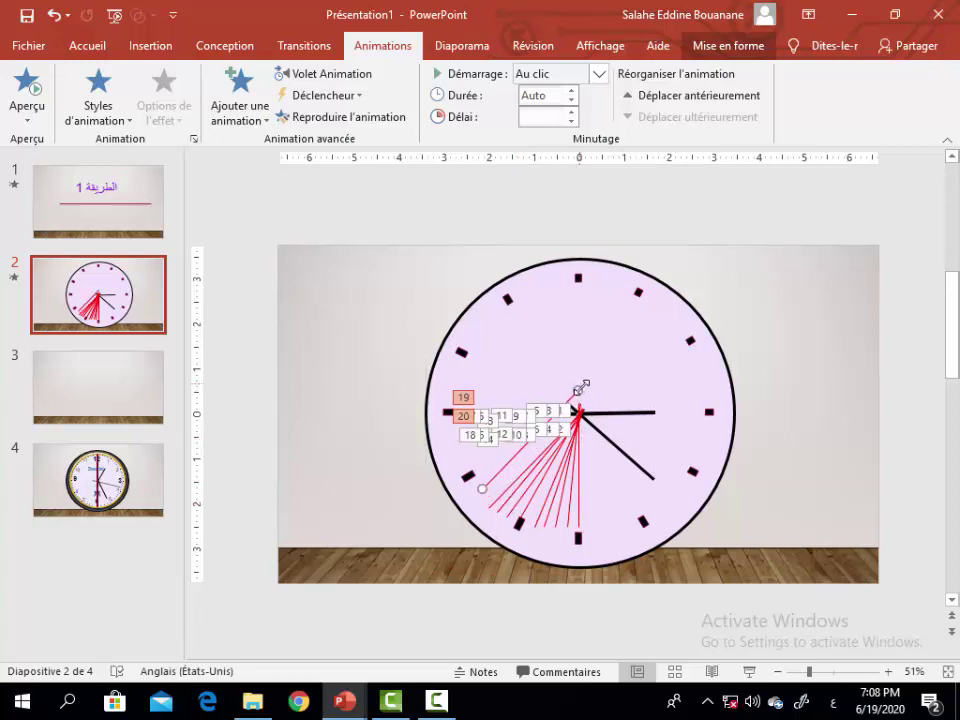
{"action": "left_click", "coordinate": [588, 396]}
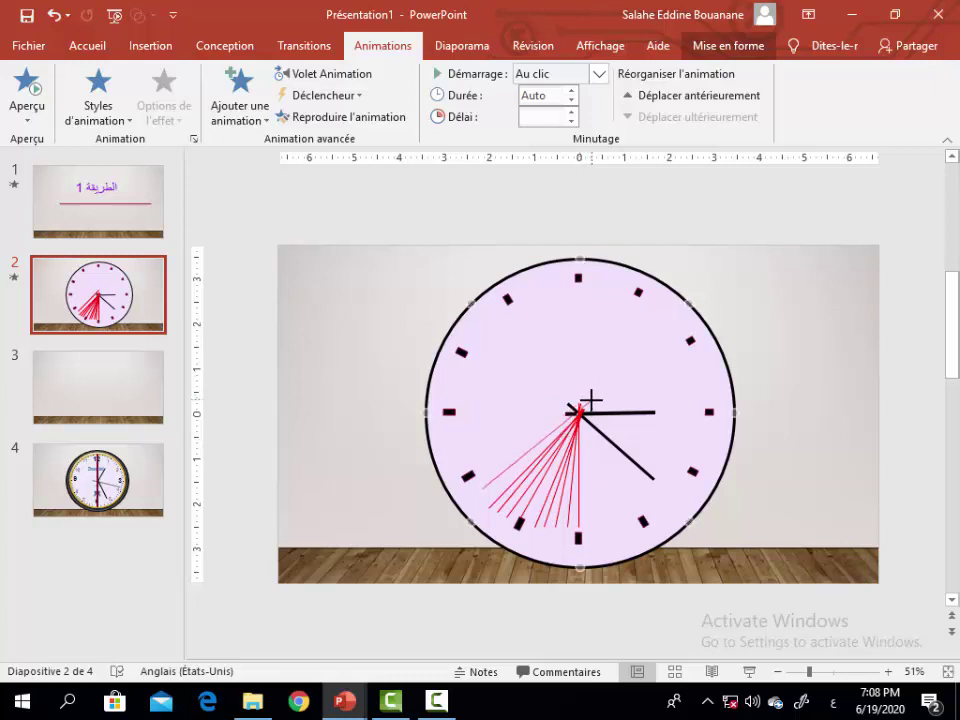
{"action": "left_click", "coordinate": [537, 446]}
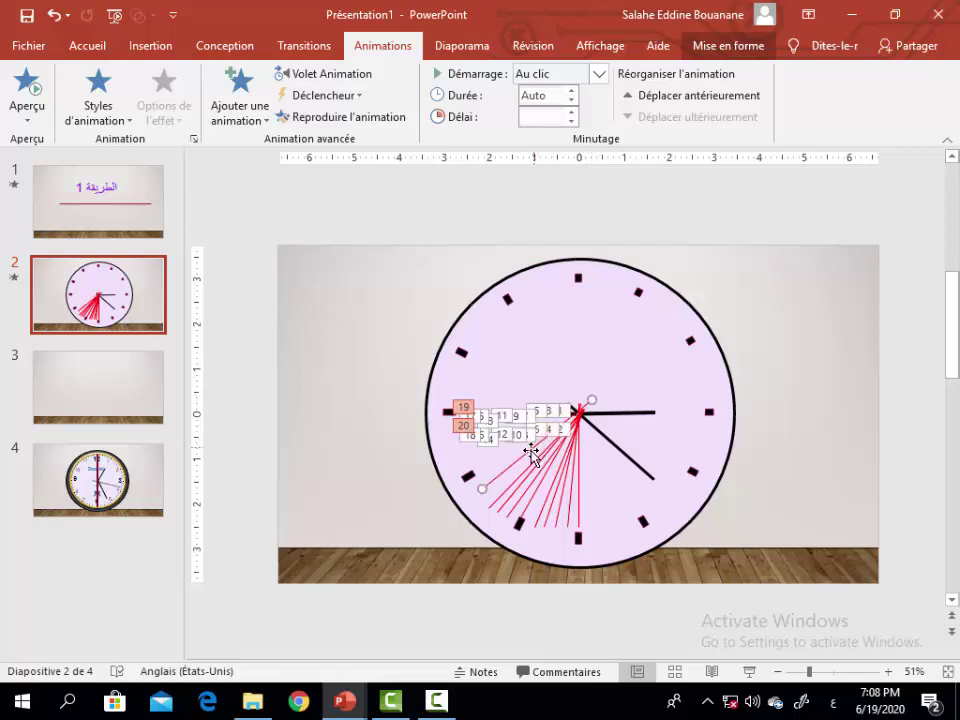
{"action": "left_click_drag", "start_coordinate": [525, 452], "coordinate": [521, 463]}
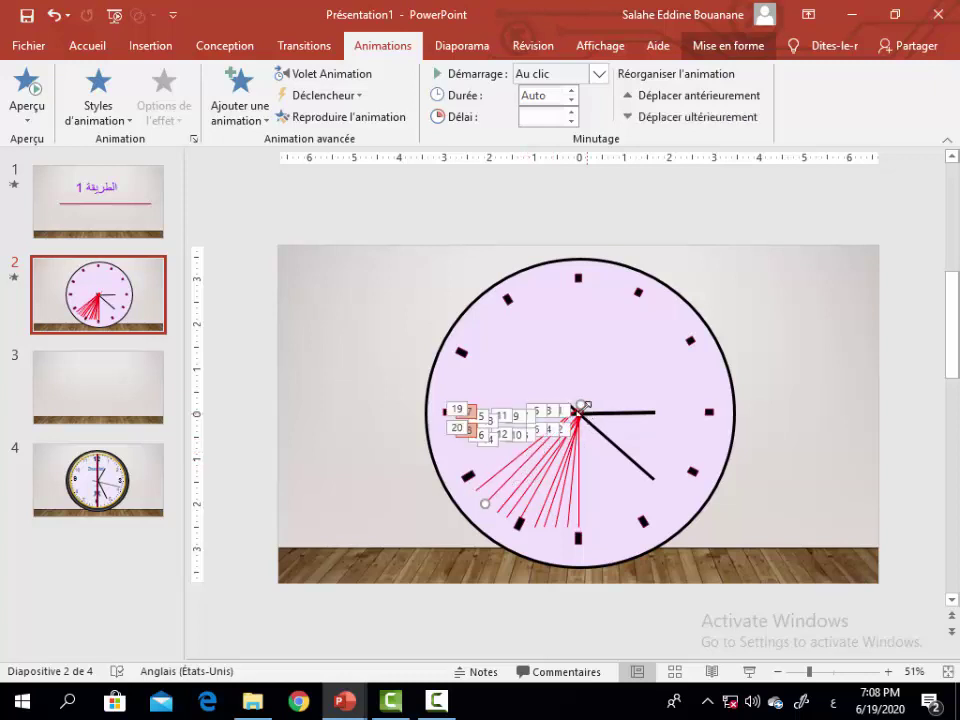
{"action": "left_click_drag", "start_coordinate": [582, 403], "coordinate": [580, 405]}
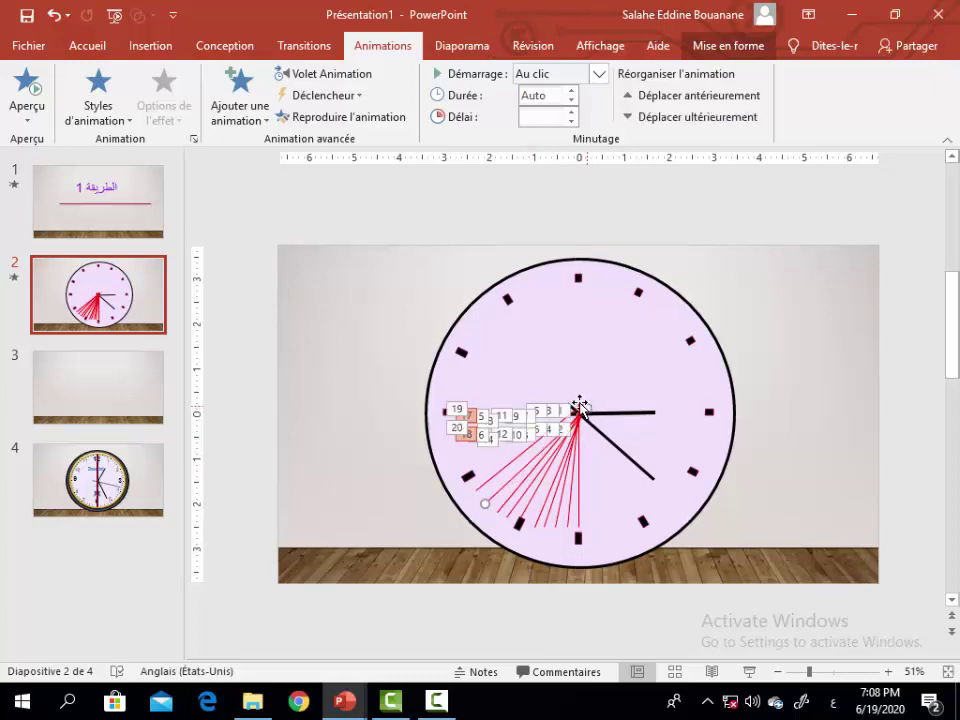
{"action": "left_click", "coordinate": [581, 403]}
{"action": "left_click_drag", "start_coordinate": [584, 401], "coordinate": [588, 407]}
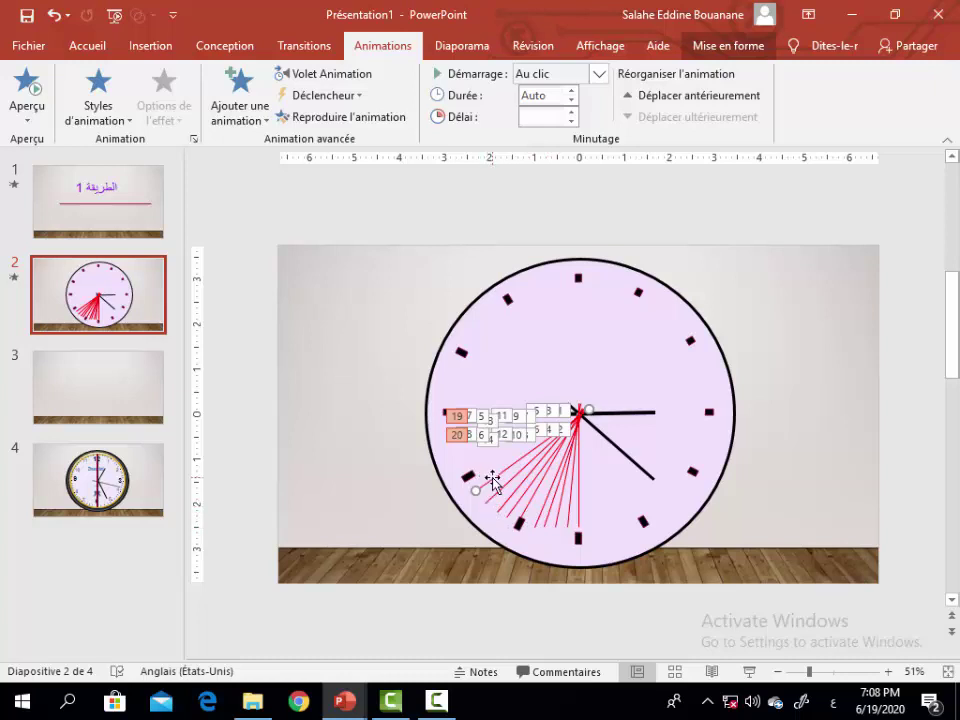
Duplicate the hand to point at the eight o'clock mark, then preview the slide show.
{"action": "key", "text": "ctrl+d"}
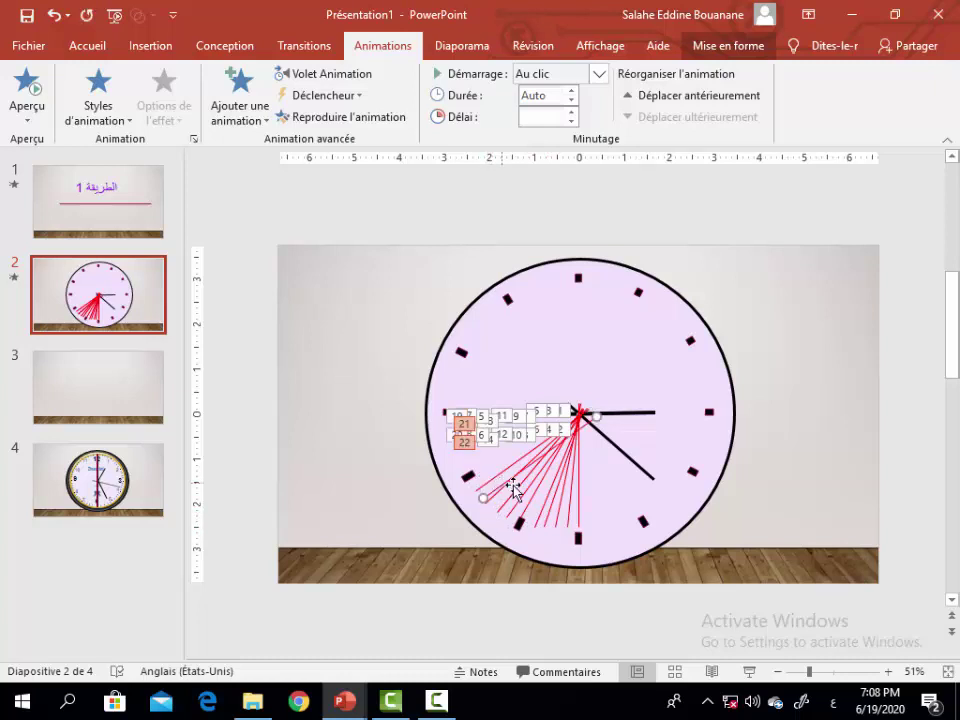
{"action": "left_click_drag", "start_coordinate": [507, 483], "coordinate": [491, 458]}
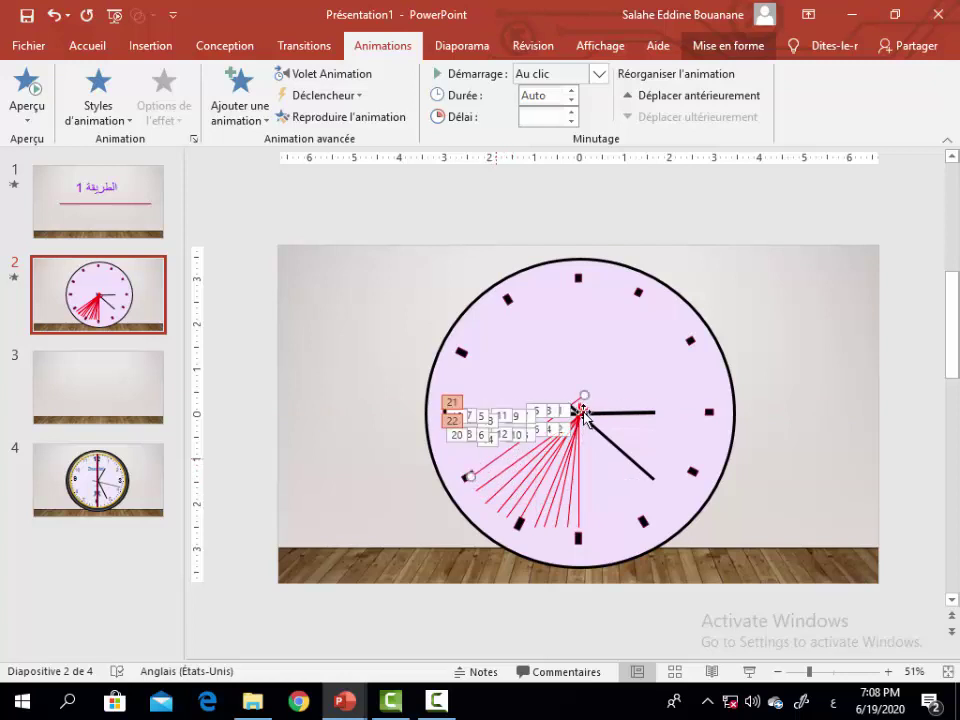
{"action": "left_click", "coordinate": [588, 400]}
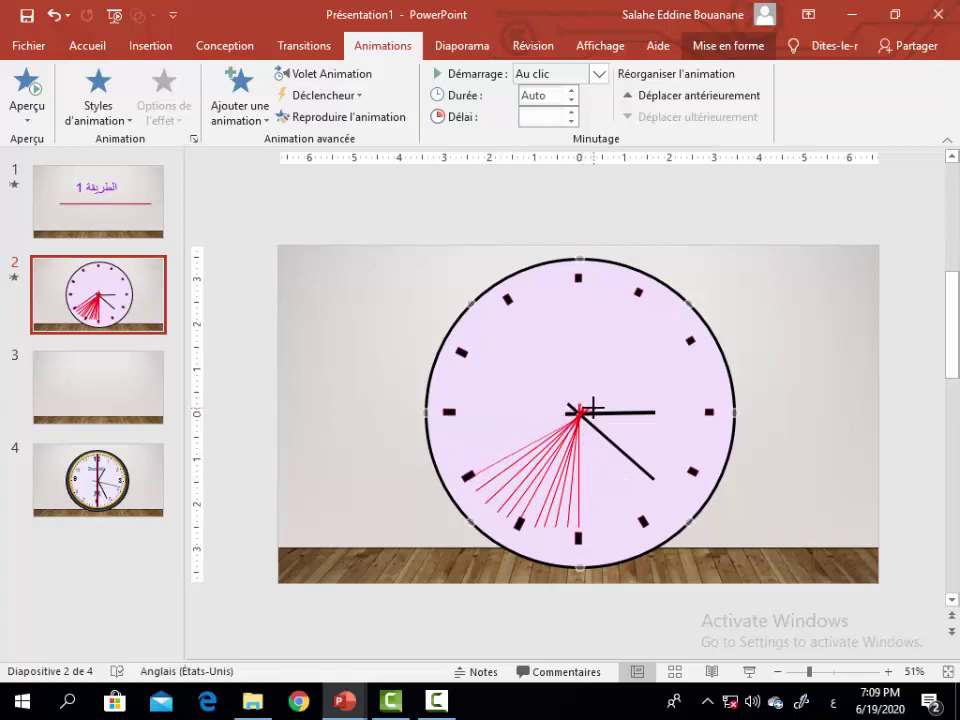
{"action": "left_click", "coordinate": [593, 406]}
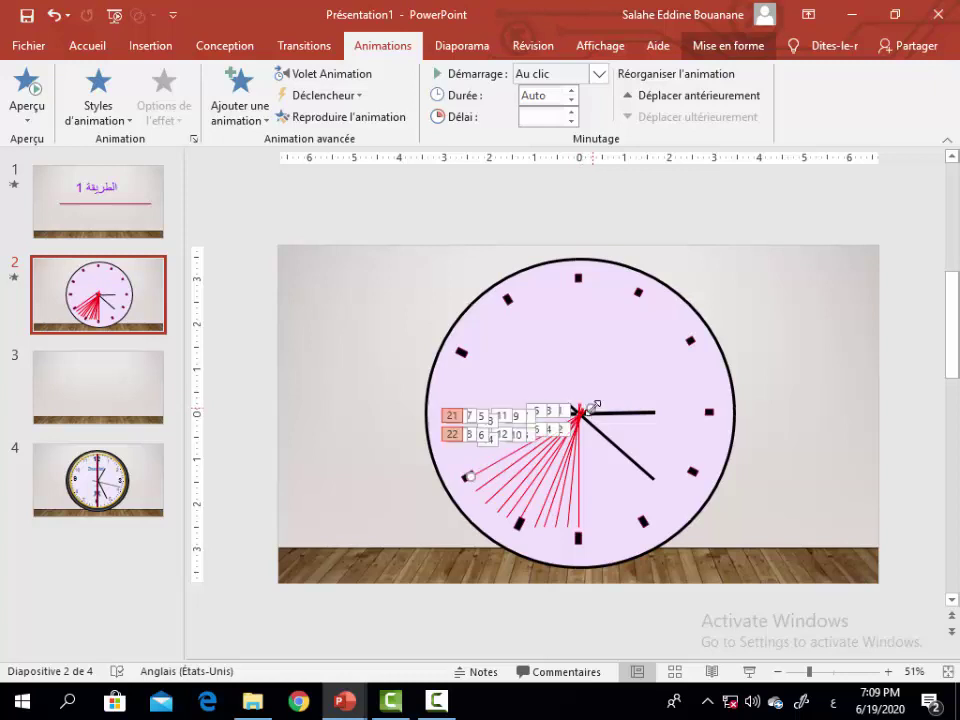
{"action": "left_click", "coordinate": [752, 674]}
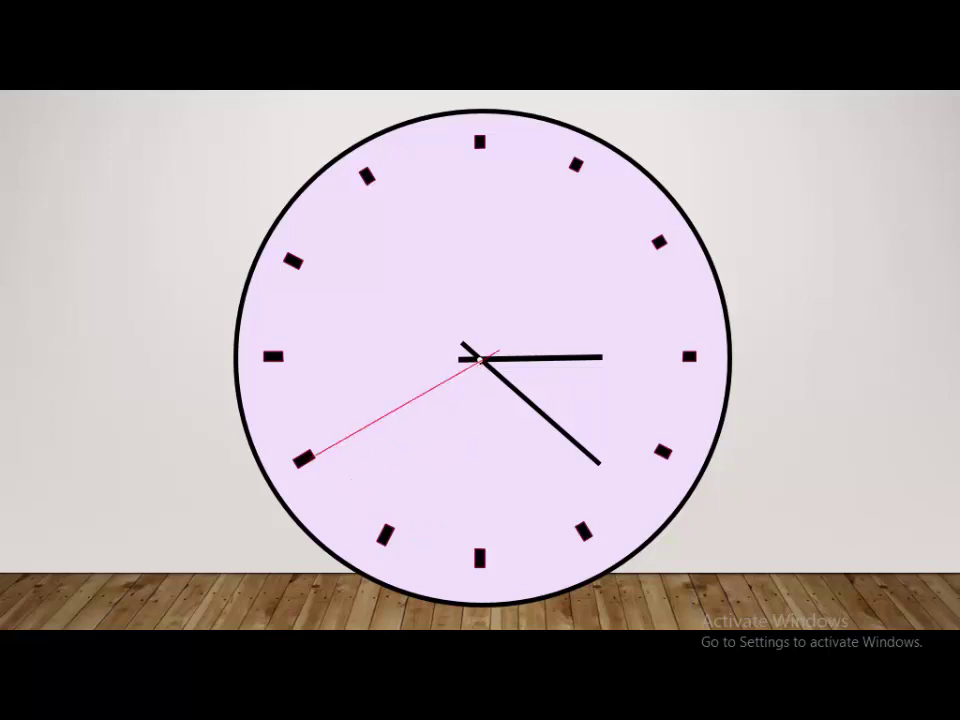
{"action": "key", "text": "Escape"}
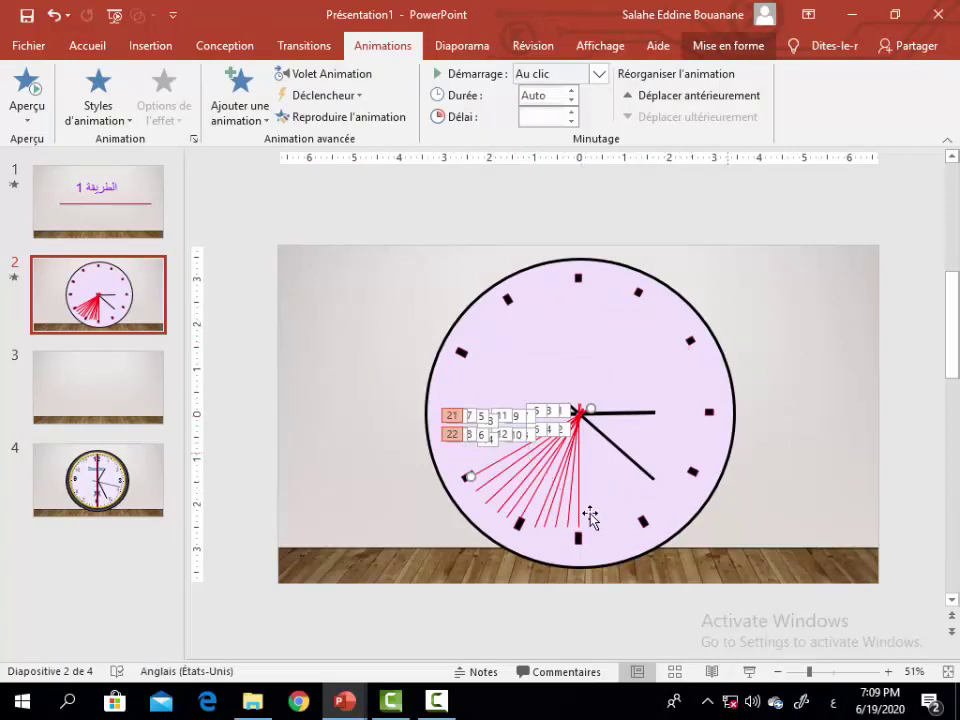
{"action": "mouse_move", "coordinate": [344, 701]}
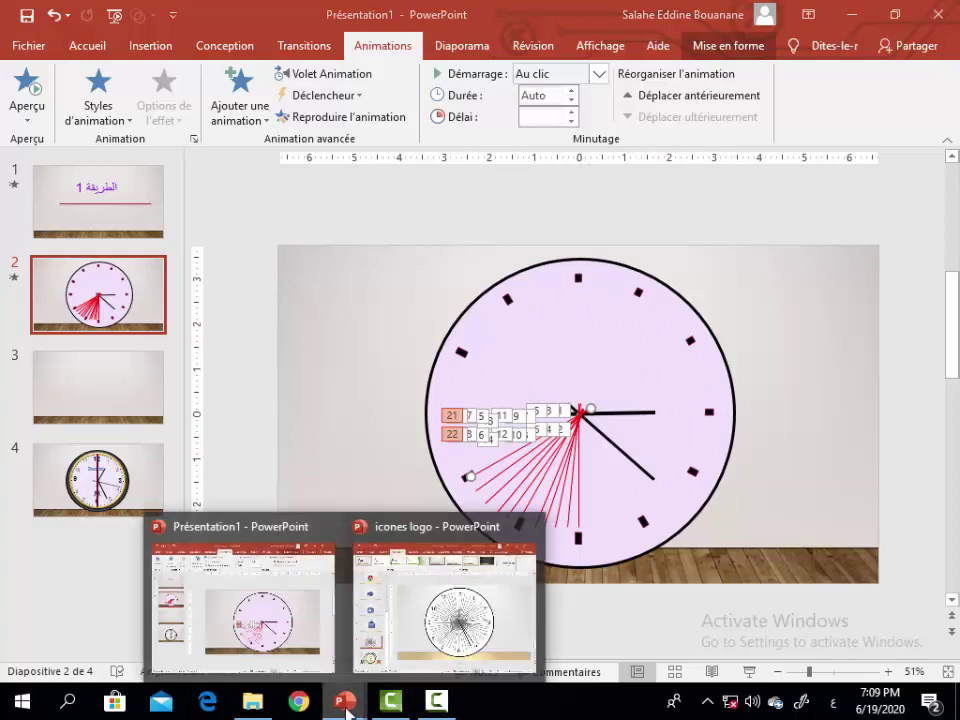
Switch to the icones logo presentation and show the clock slide's animation numbering.
{"action": "left_click", "coordinate": [439, 600]}
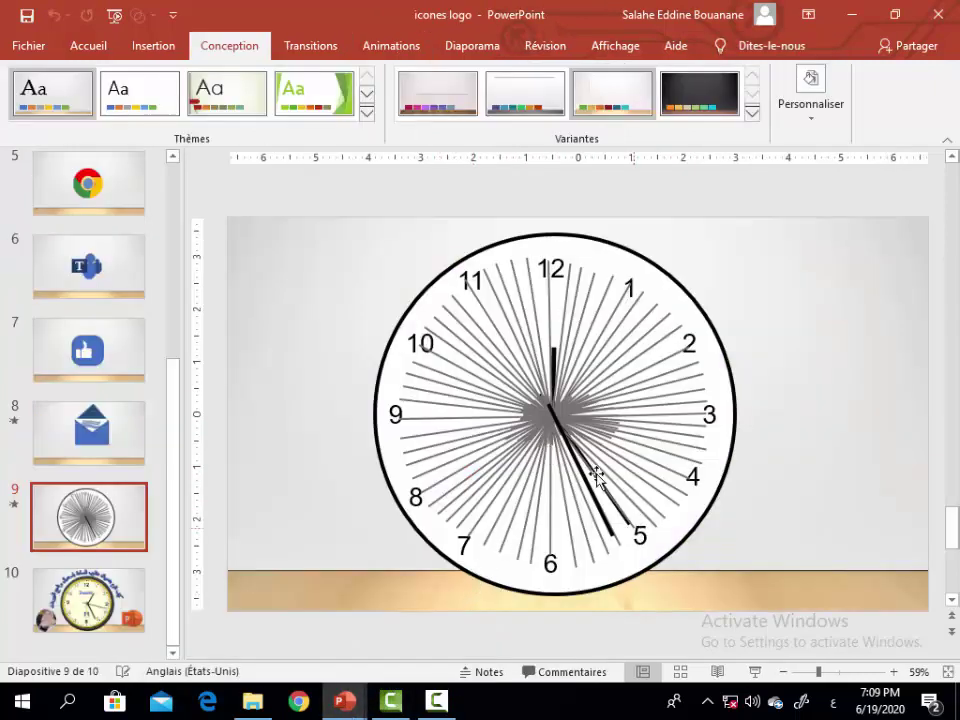
{"action": "left_click", "coordinate": [553, 418]}
{"action": "left_click", "coordinate": [370, 46]}
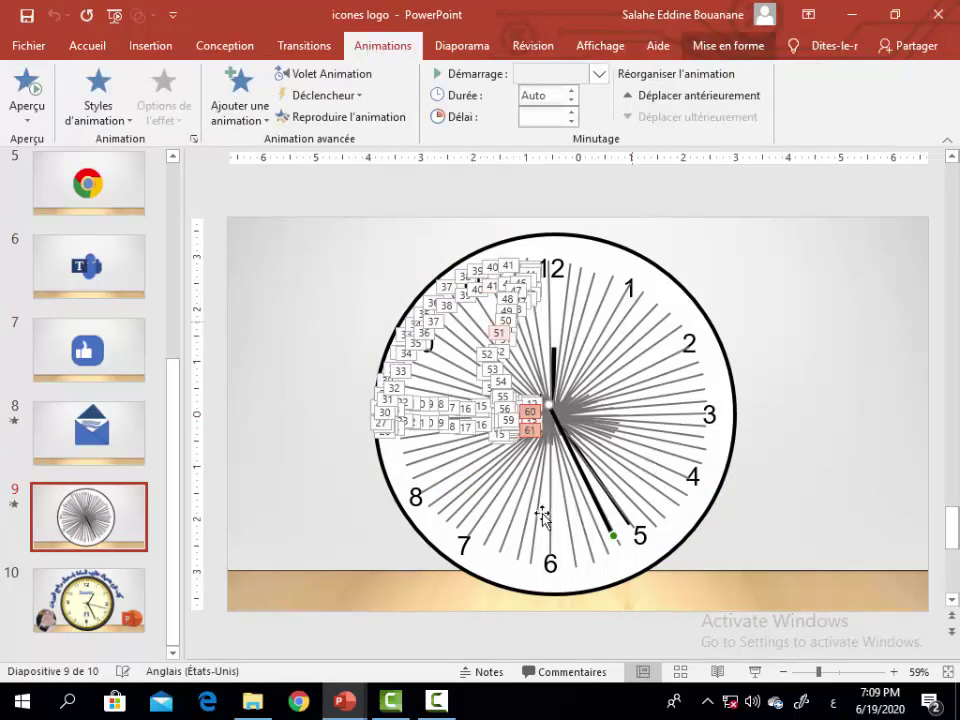
Select spokes around 4 and 5 to check their animation order, then preview the slide show.
{"action": "left_click", "coordinate": [624, 447], "text": "shift"}
{"action": "left_click", "coordinate": [641, 440]}
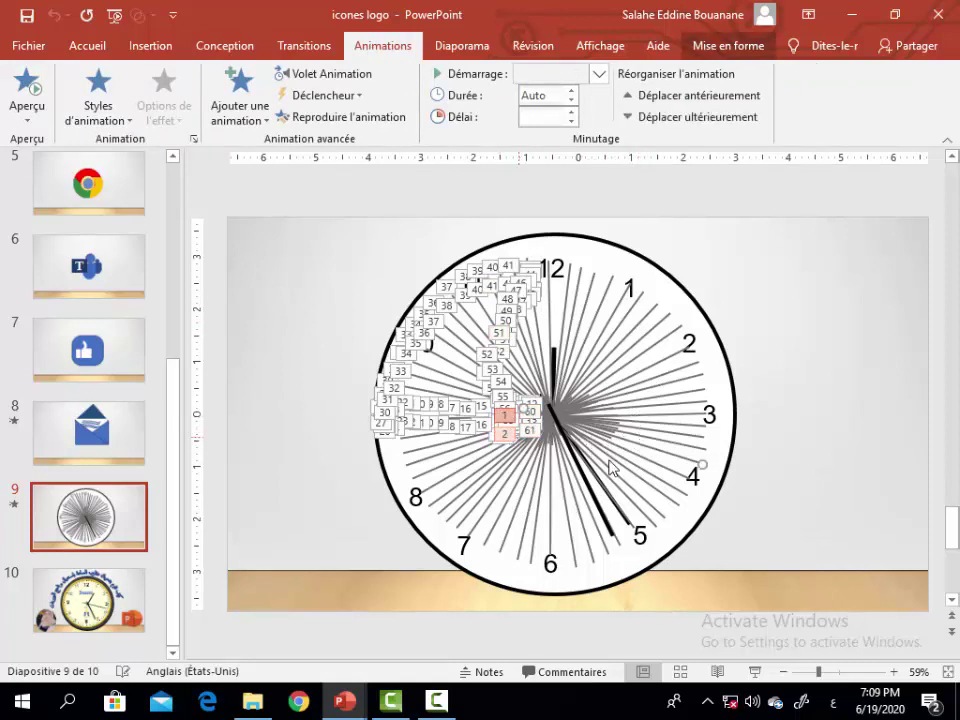
{"action": "left_click", "coordinate": [508, 433]}
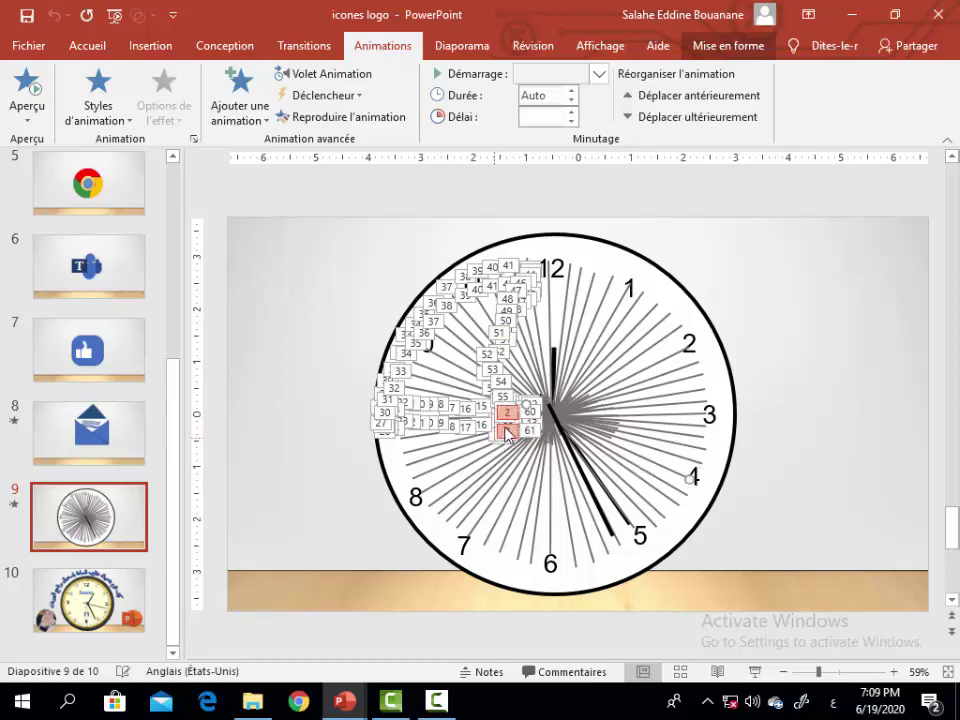
{"action": "left_click", "coordinate": [634, 468]}
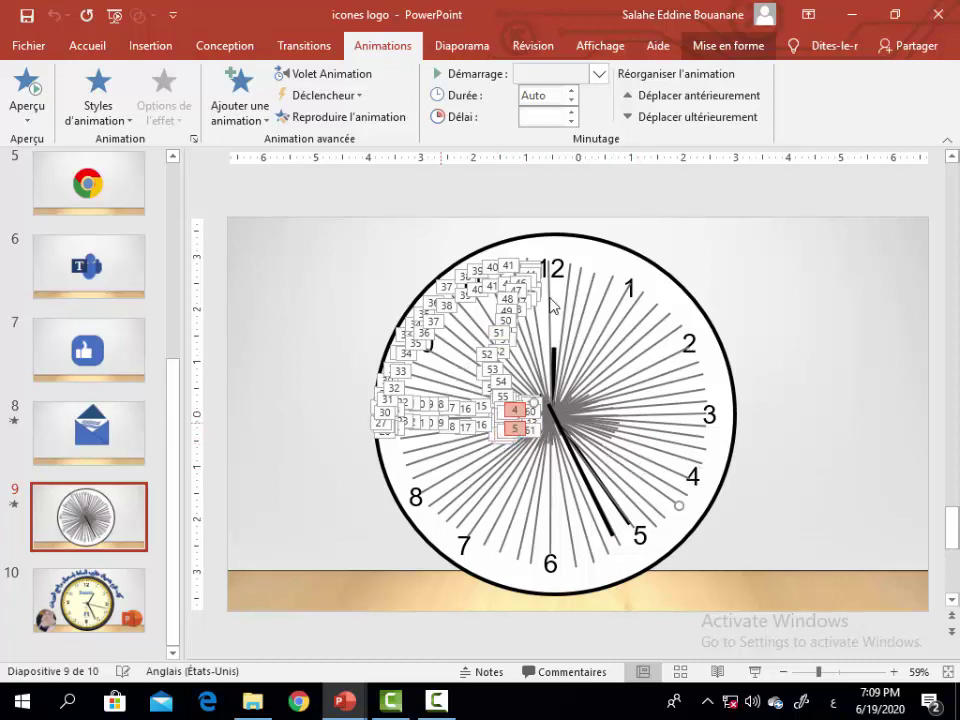
{"action": "left_click", "coordinate": [755, 671]}
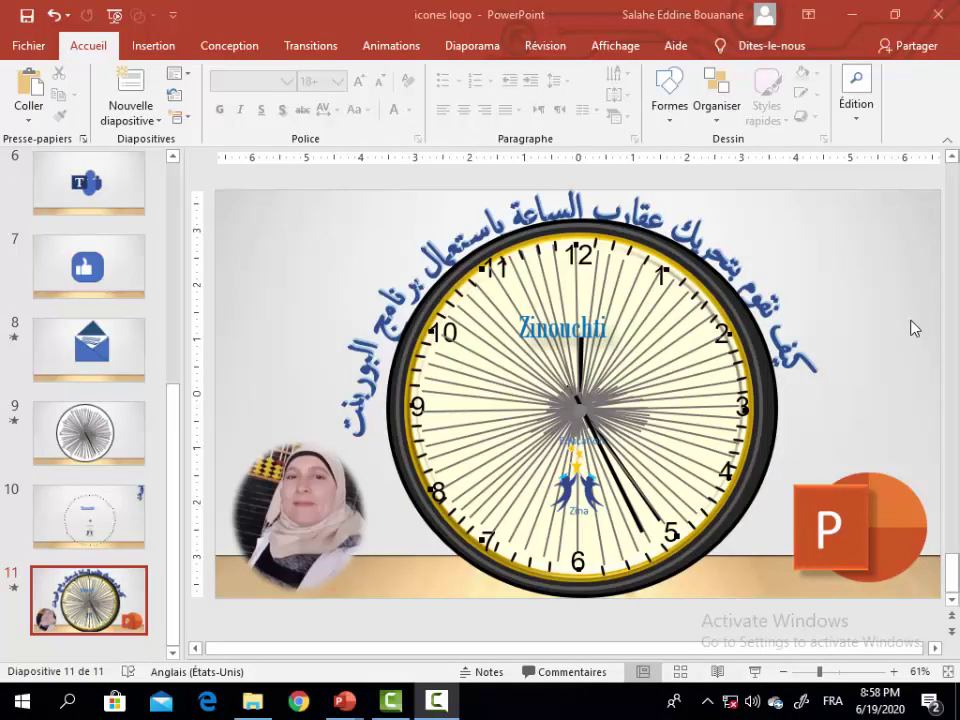
Play slide 11's gold-rimmed clock as a full-screen slide show.
{"action": "left_click", "coordinate": [755, 671]}
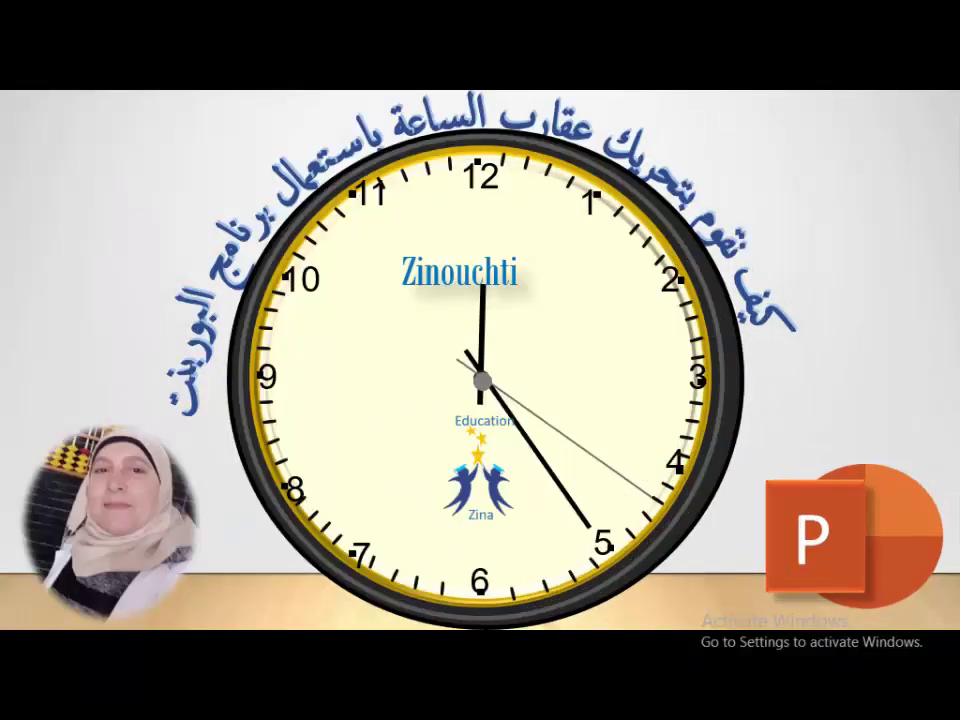